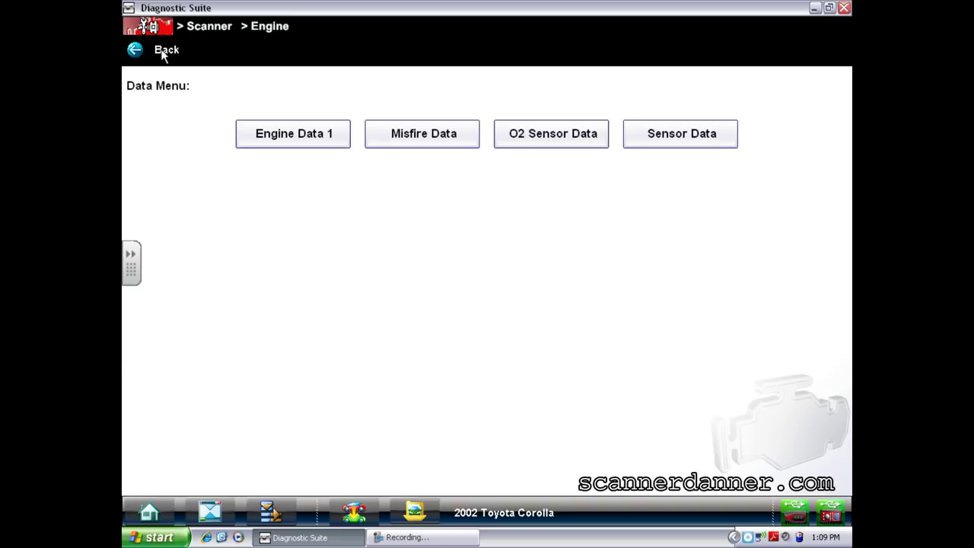
- Back out of the Data Menu and open Codes Only > Current Codes for the 2002 Corolla
{"action": "left_click", "coordinate": [164, 52]}
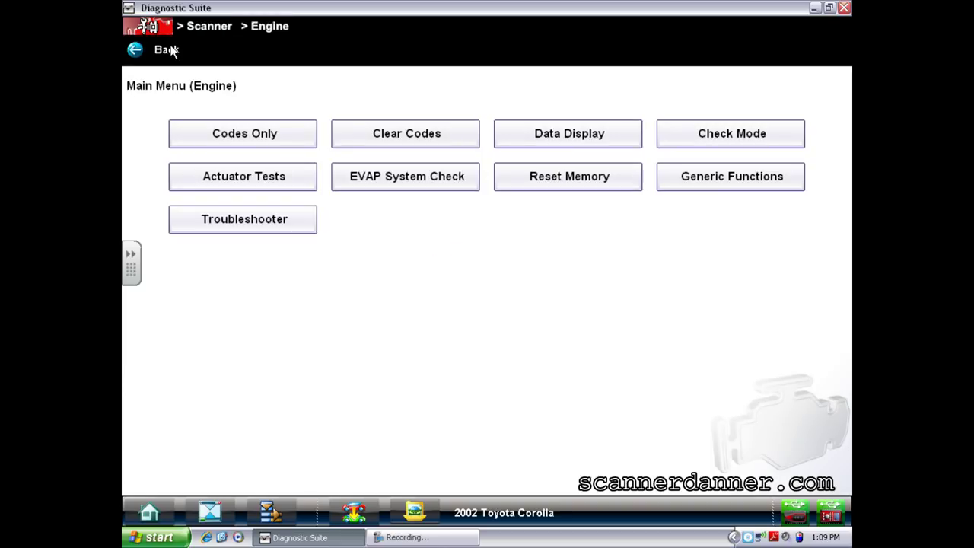
{"action": "left_click", "coordinate": [279, 134]}
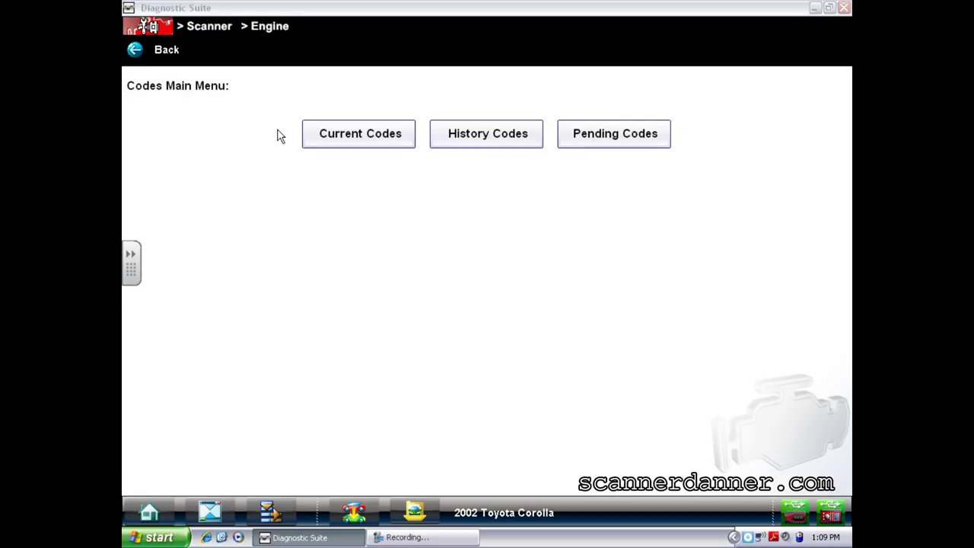
{"action": "left_click", "coordinate": [355, 128]}
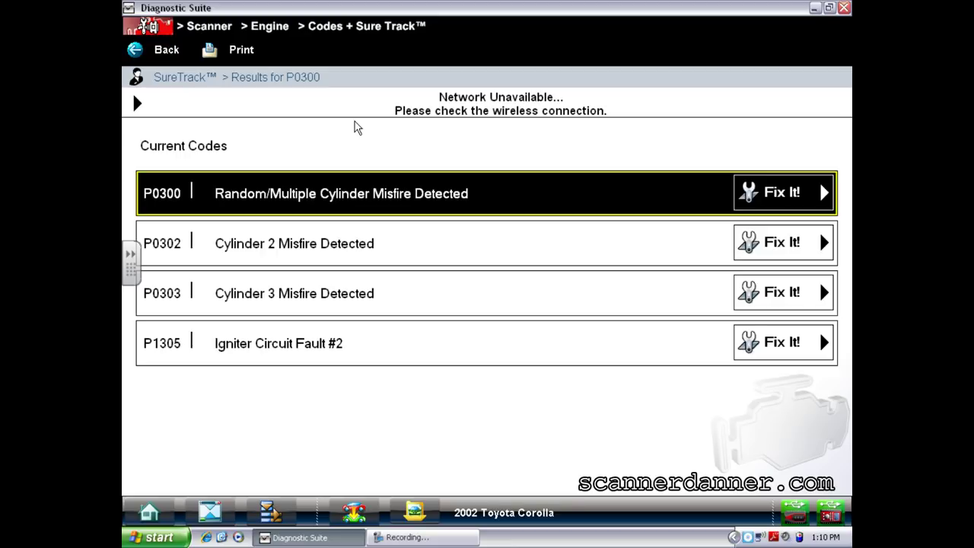
- Review current codes P0300, P0302, P0303 and P1305, then return to the Codes Main Menu
{"action": "left_click", "coordinate": [161, 50]}
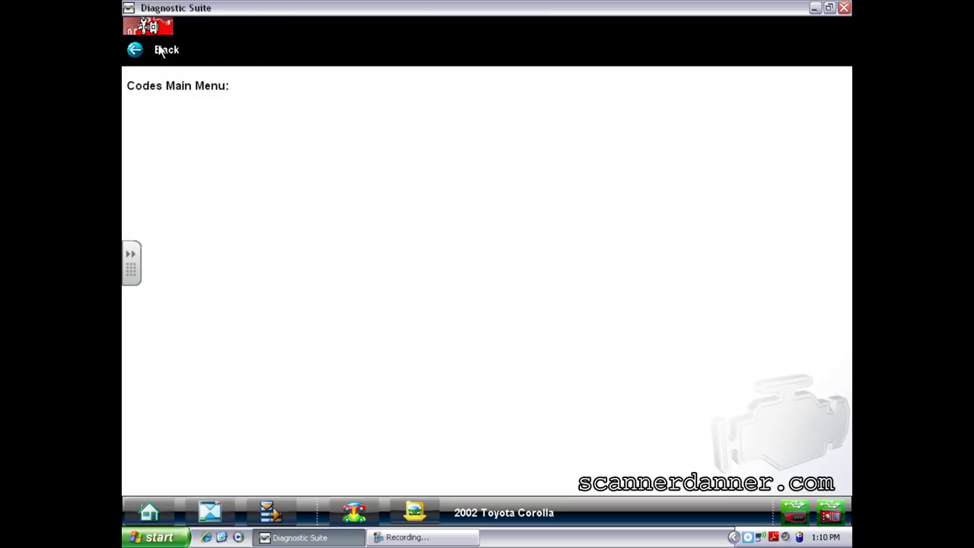
- Check the History Codes list, back out to Main Menu (Engine), and minimize the suite
{"action": "left_click", "coordinate": [472, 143]}
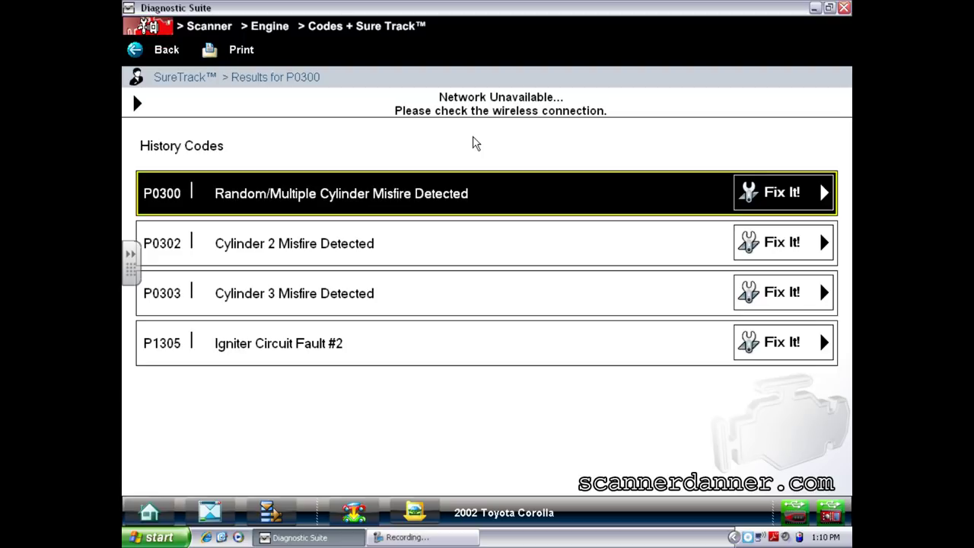
{"action": "left_click", "coordinate": [159, 55]}
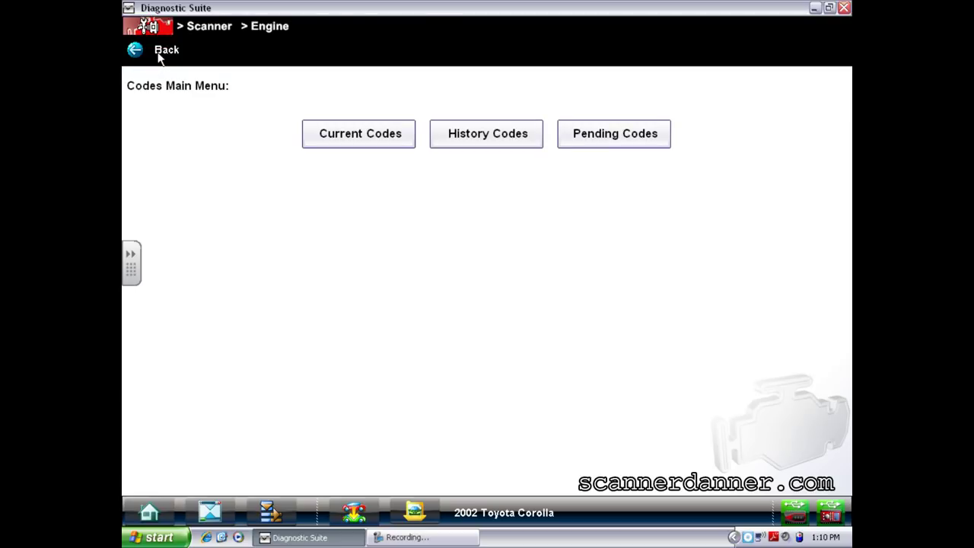
{"action": "left_click", "coordinate": [159, 51]}
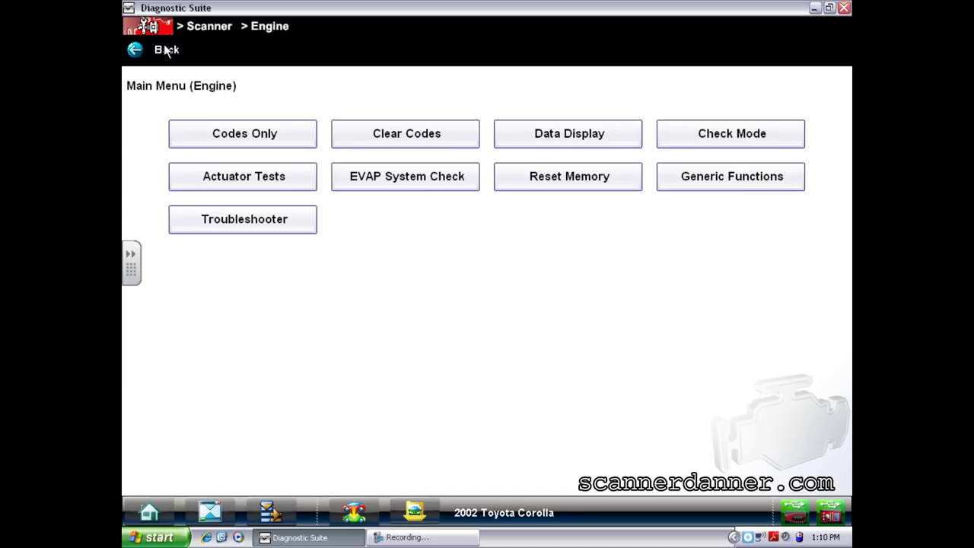
{"action": "left_click", "coordinate": [815, 7]}
- Open the desktop honda pics folder and select photo 20141015_124403
{"action": "double_click", "coordinate": [757, 191]}
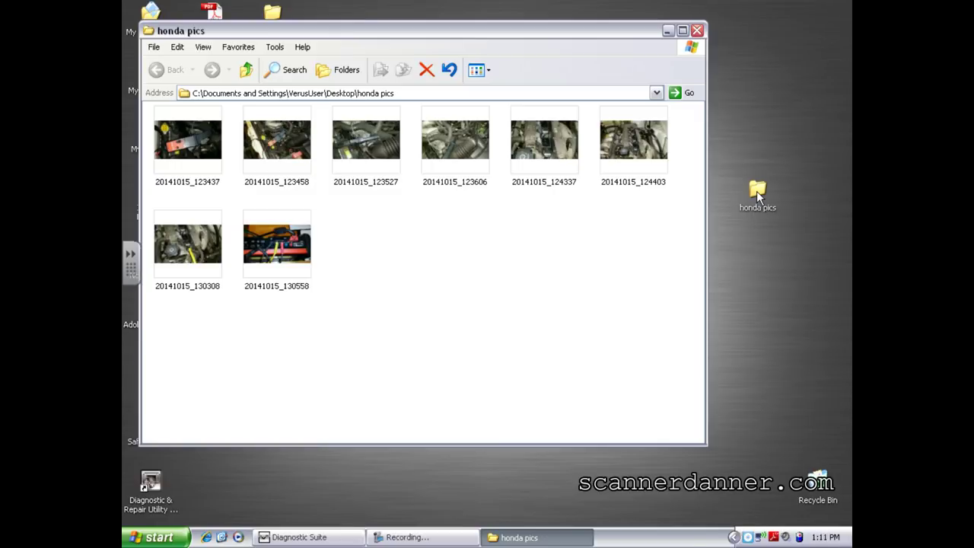
{"action": "left_click", "coordinate": [638, 139]}
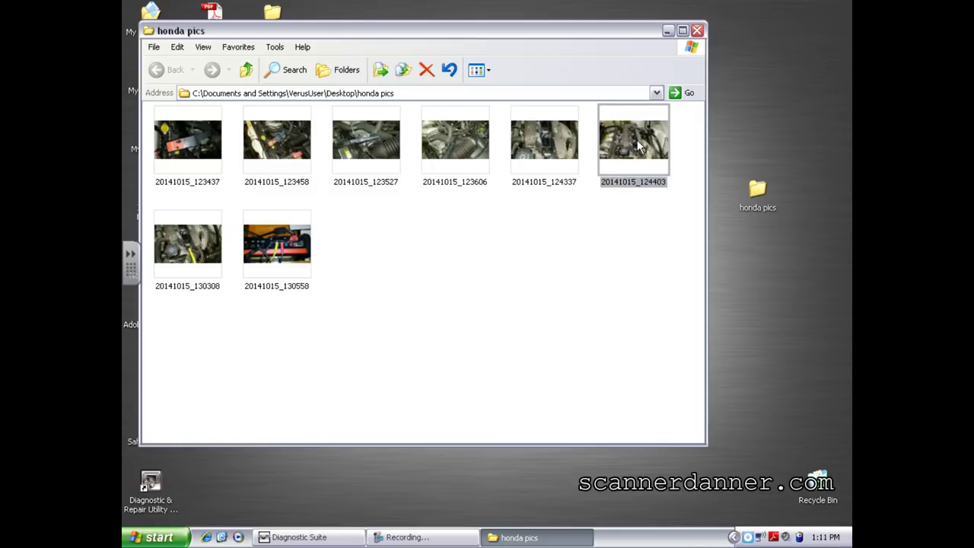
- View photo 20141015_124403 in Picture and Fax Viewer, then return to the Diagnostic Suite
{"action": "double_click", "coordinate": [637, 141]}
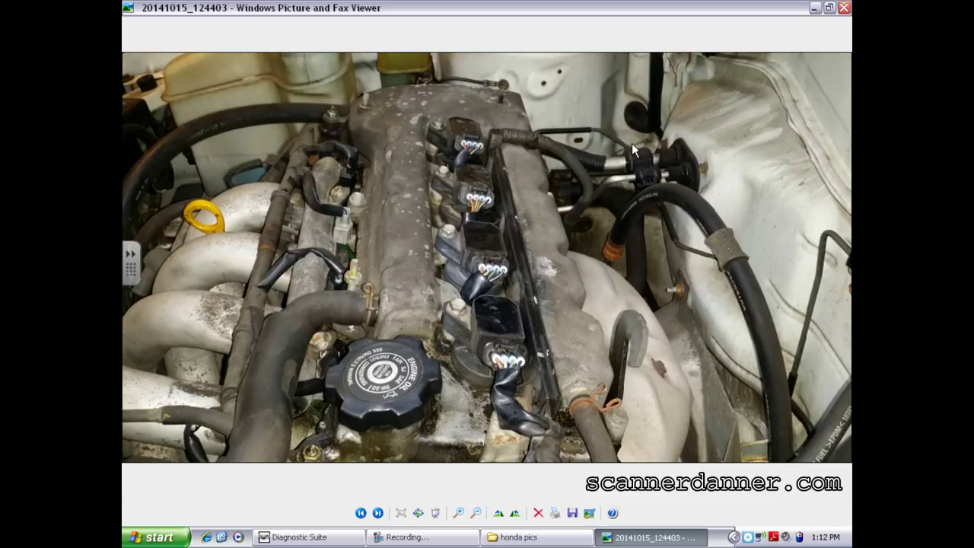
{"action": "left_click", "coordinate": [337, 537]}
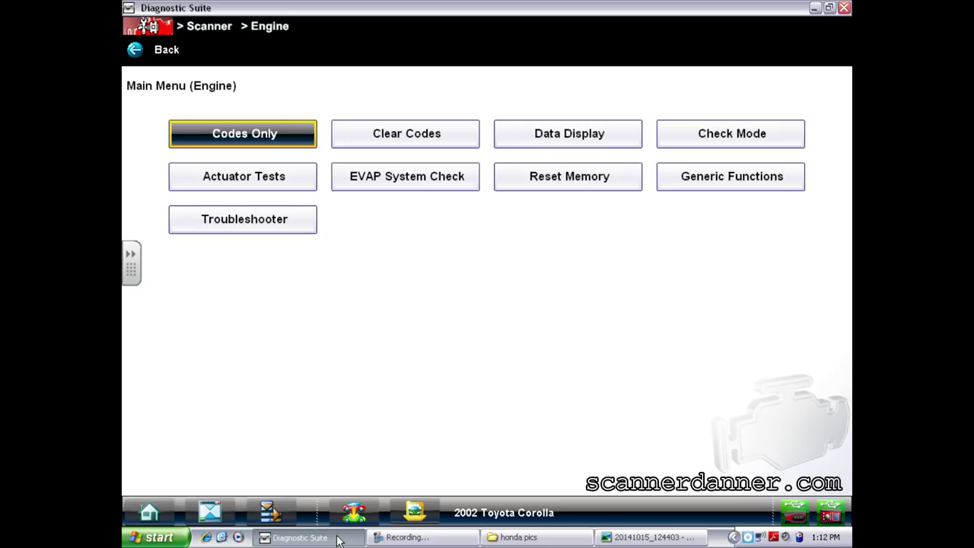
- Go Home and reopen Scope Multimeter to the two-channel Volts DC capture at 20 V, 10 ms
{"action": "left_click", "coordinate": [150, 512]}
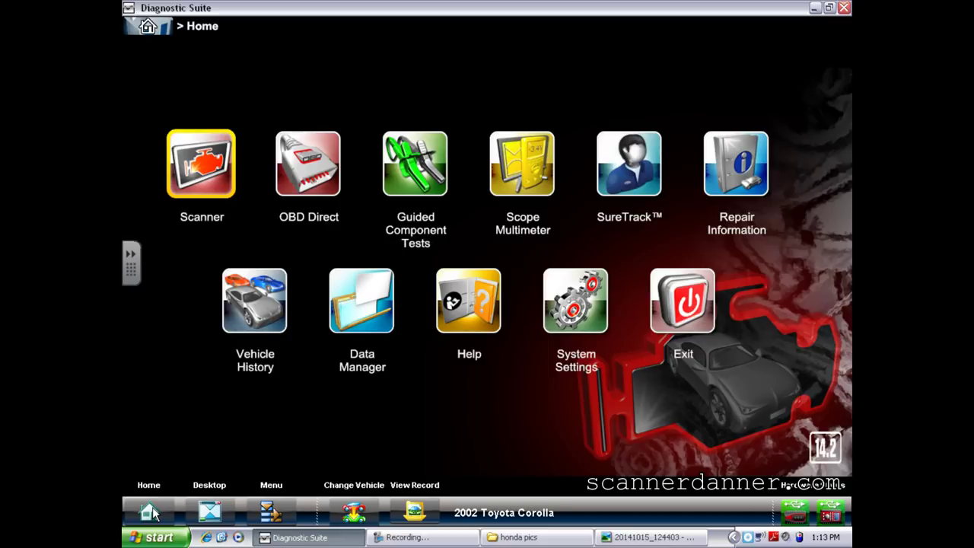
{"action": "left_click", "coordinate": [511, 180]}
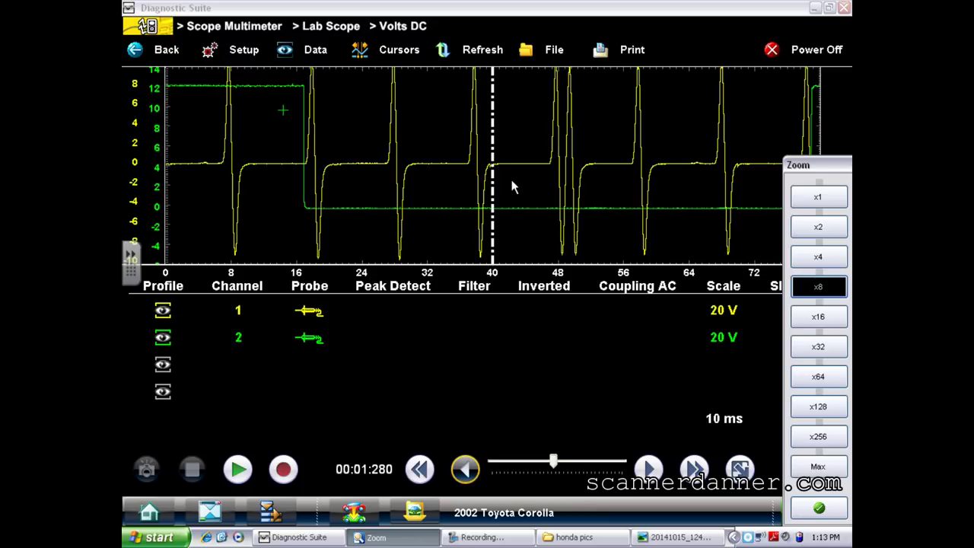
- Back out of the Volts DC display to Home, then open Scope Multimeter > Lab Scope presets
{"action": "left_click", "coordinate": [168, 49]}
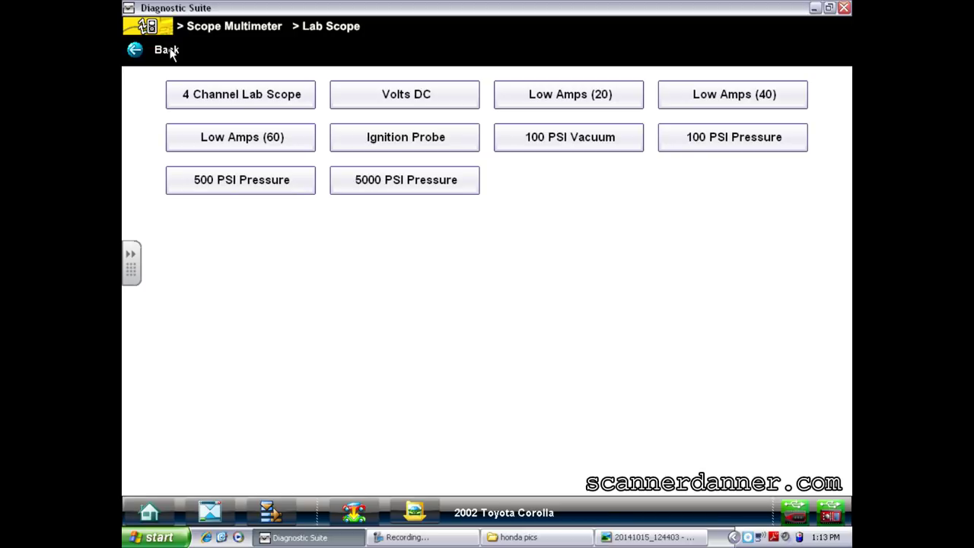
{"action": "left_click", "coordinate": [169, 50]}
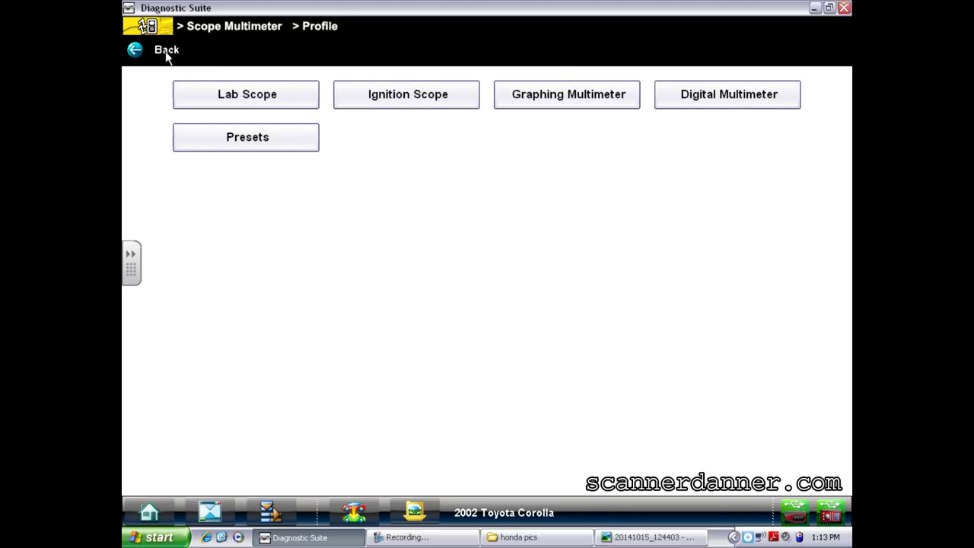
{"action": "left_click", "coordinate": [169, 50]}
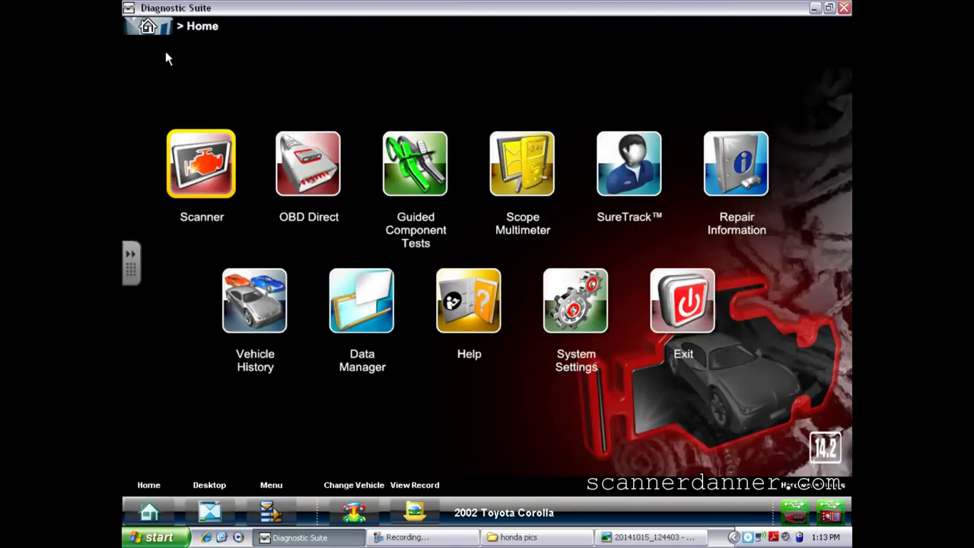
{"action": "left_click", "coordinate": [525, 183]}
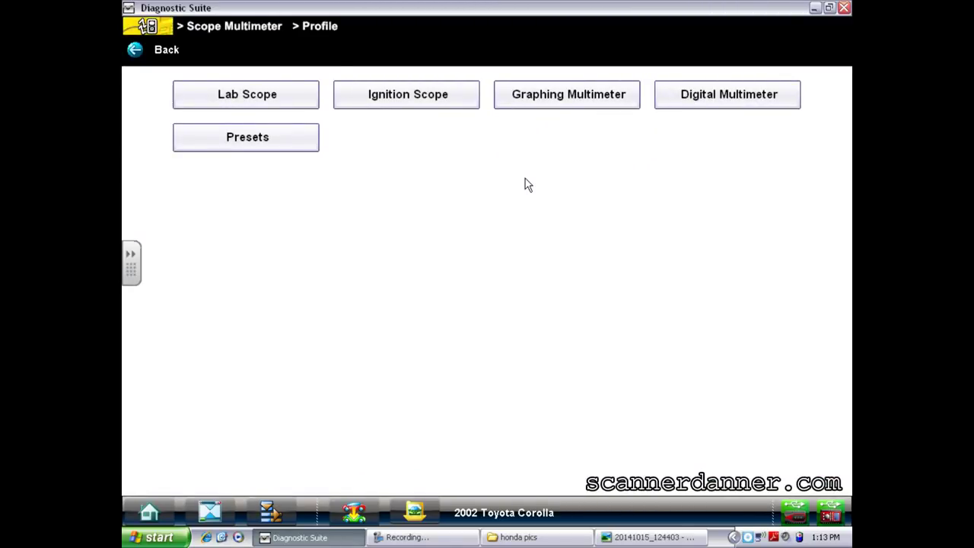
{"action": "left_click", "coordinate": [249, 99]}
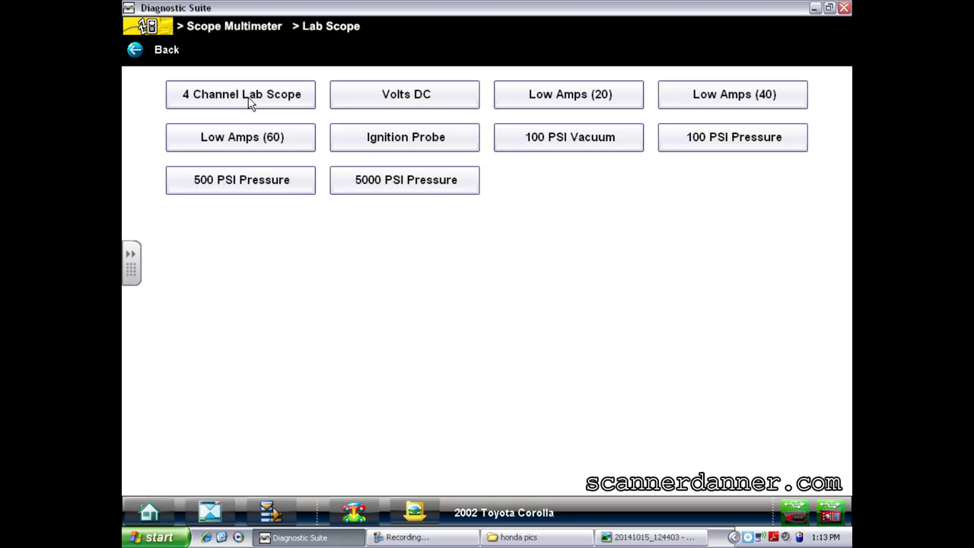
- In the Volts DC setup, try channels 3 and 4, leave only channel 1 on, and go back
{"action": "left_click", "coordinate": [436, 94]}
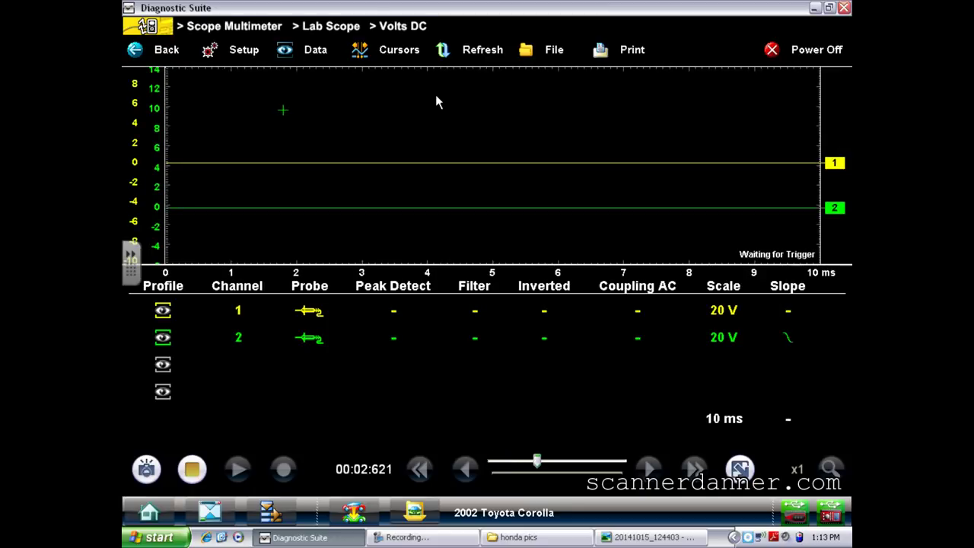
{"action": "left_click", "coordinate": [169, 366]}
{"action": "left_click", "coordinate": [166, 392]}
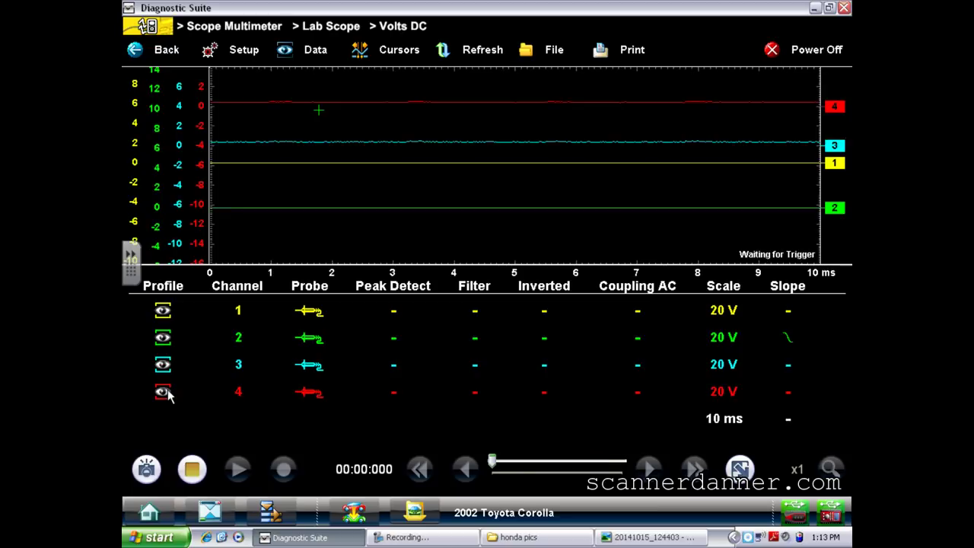
{"action": "left_click", "coordinate": [165, 392]}
{"action": "left_click", "coordinate": [166, 365]}
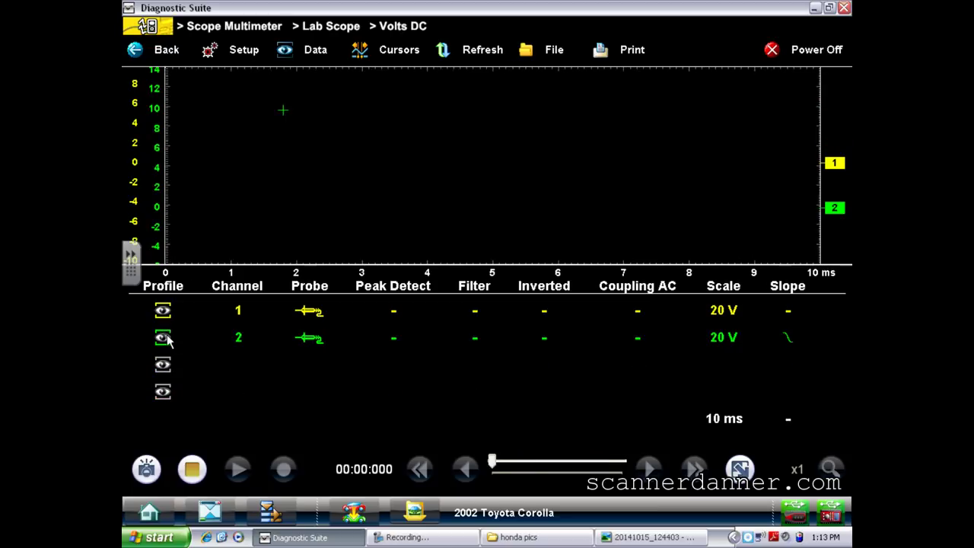
{"action": "left_click", "coordinate": [166, 339]}
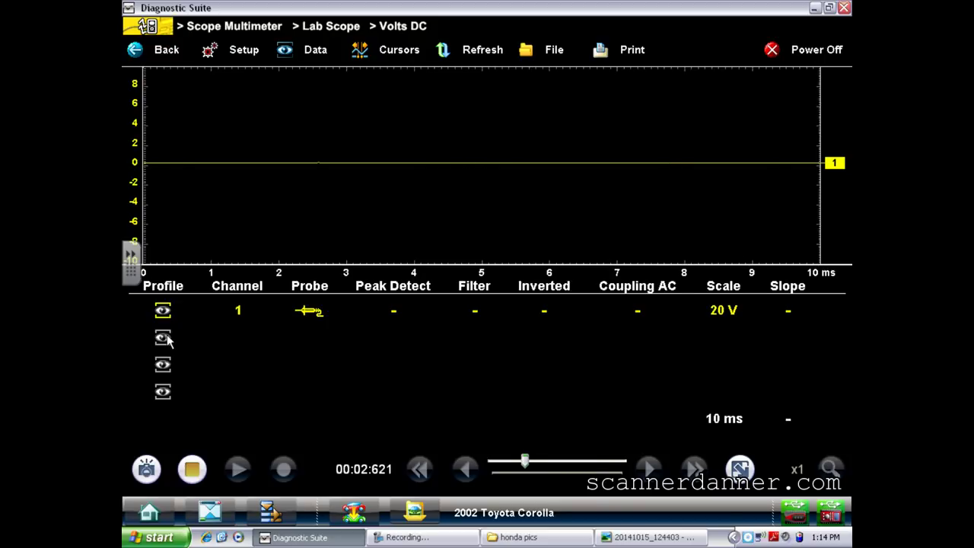
{"action": "left_click", "coordinate": [169, 51]}
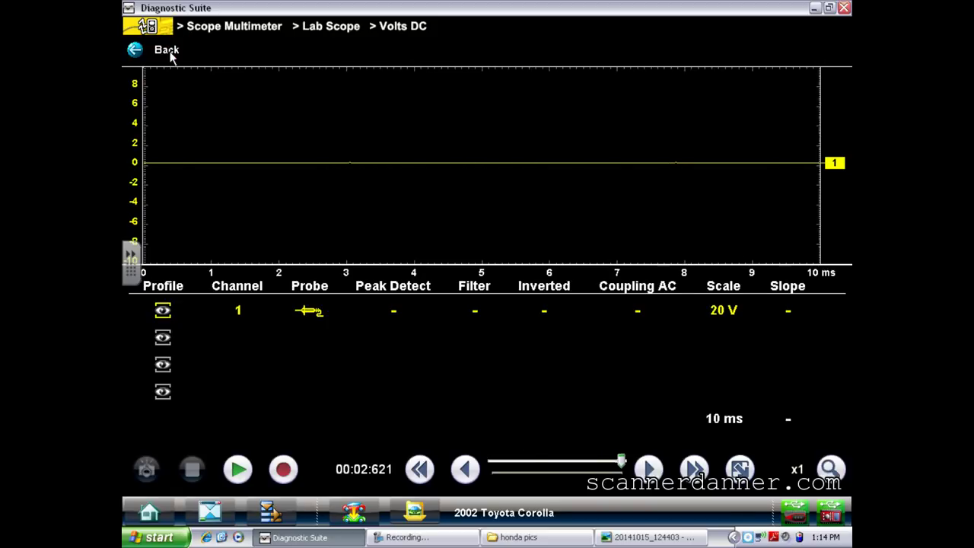
- Open the 4 Channel Lab Scope with channels 2, 3 and 4 enabled, then stop it
{"action": "left_click", "coordinate": [262, 93]}
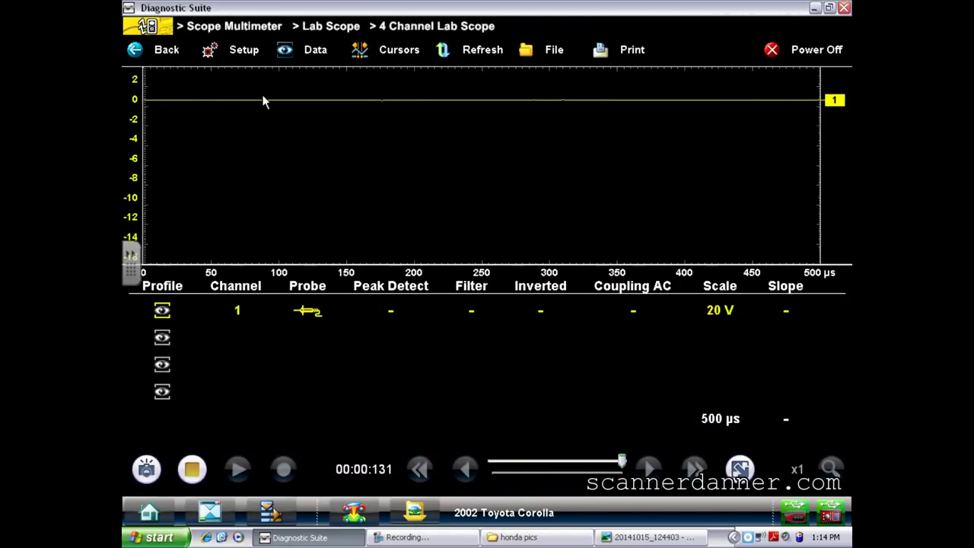
{"action": "left_click", "coordinate": [163, 338]}
{"action": "left_click", "coordinate": [162, 365]}
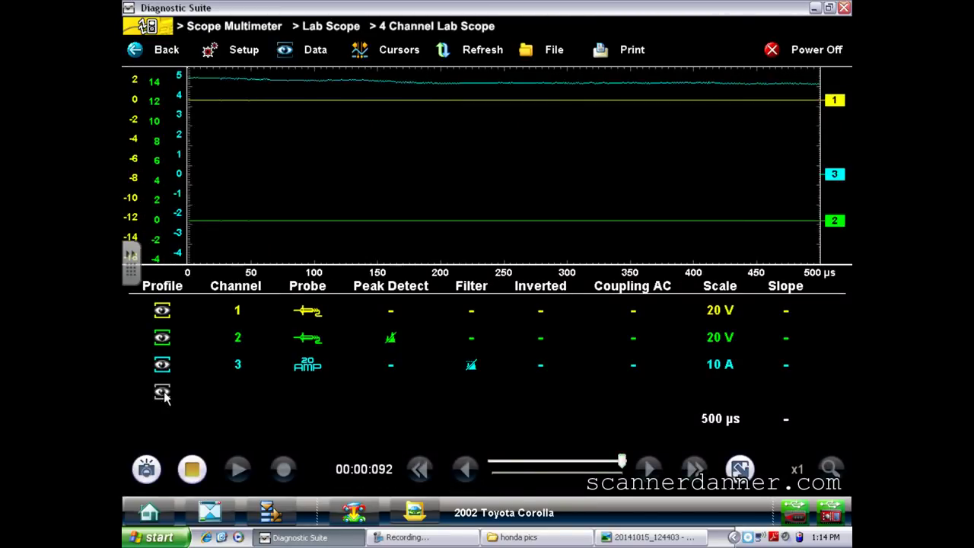
{"action": "left_click", "coordinate": [162, 392]}
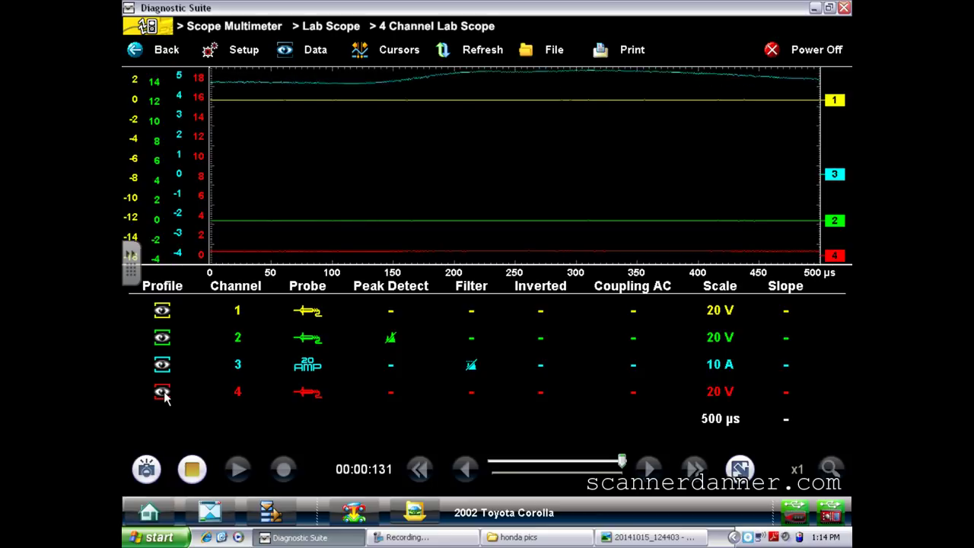
{"action": "left_click", "coordinate": [167, 50]}
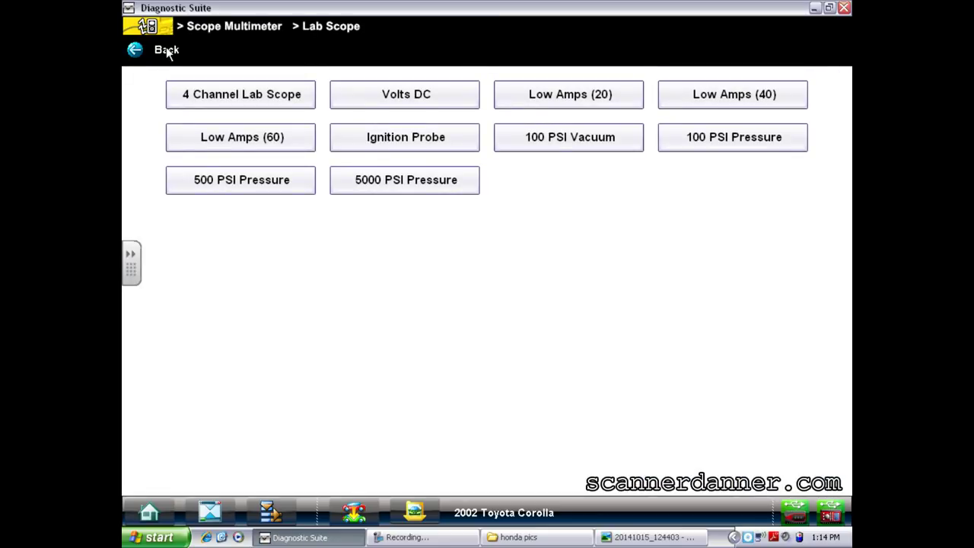
- Open the Low Amps (20) scope and toggle channels 3 and 4 on and off
{"action": "left_click", "coordinate": [550, 101]}
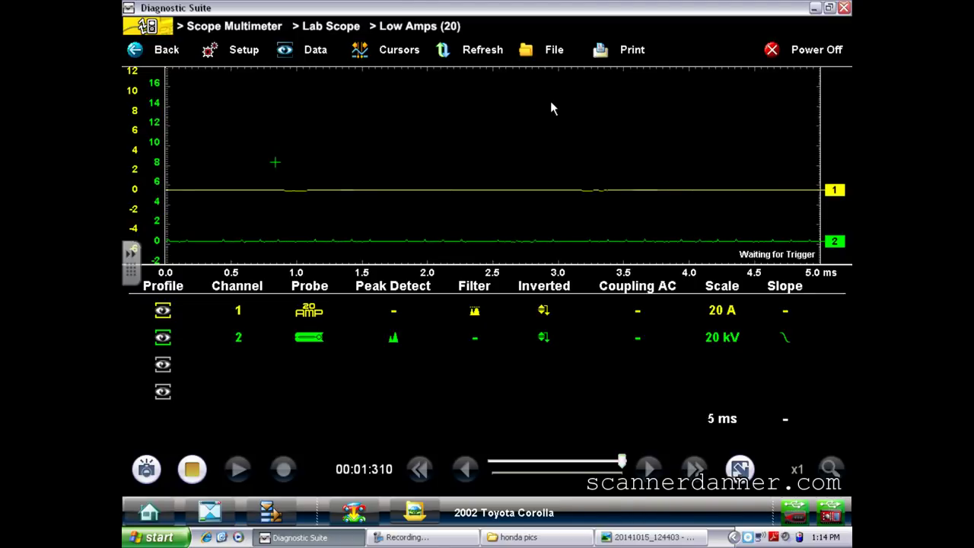
{"action": "left_click", "coordinate": [162, 365]}
{"action": "left_click", "coordinate": [163, 392]}
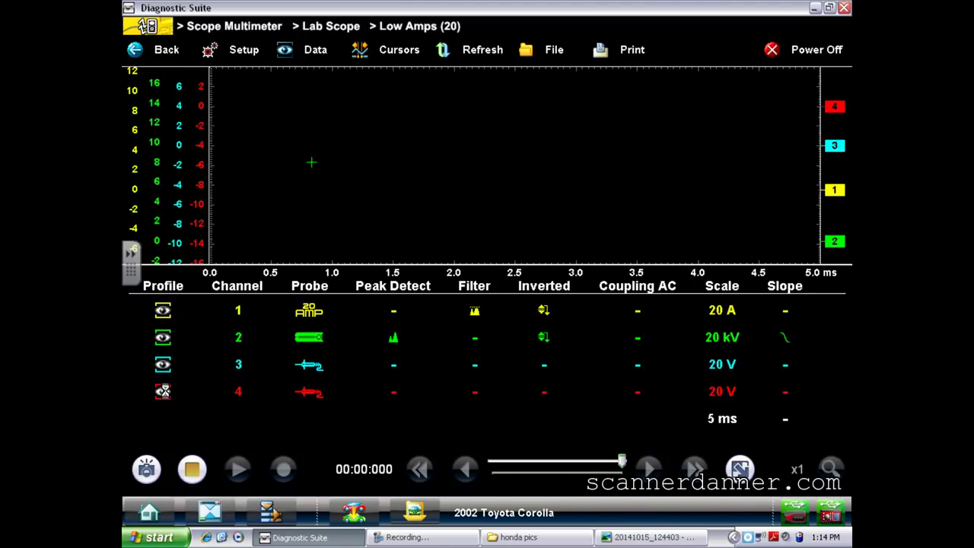
{"action": "left_click", "coordinate": [163, 391]}
{"action": "left_click", "coordinate": [163, 366]}
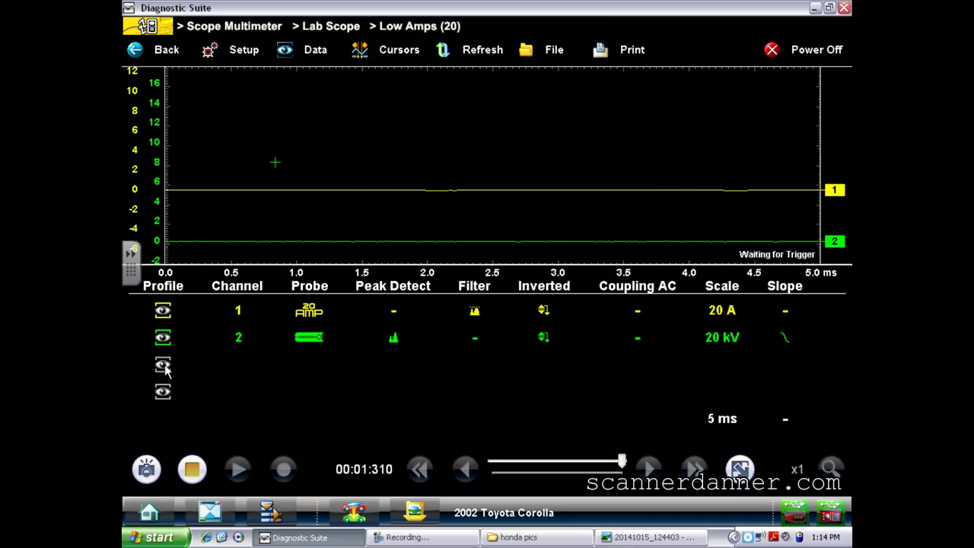
- Highlight the probe column, then return to the presets and open Volts DC at 20 V, 10 ms
{"action": "mouse_move", "coordinate": [306, 357]}
{"action": "left_mouse_down"}
{"action": "mouse_move", "coordinate": [297, 355]}
{"action": "mouse_move", "coordinate": [351, 332]}
{"action": "mouse_move", "coordinate": [286, 354]}
{"action": "left_mouse_up"}
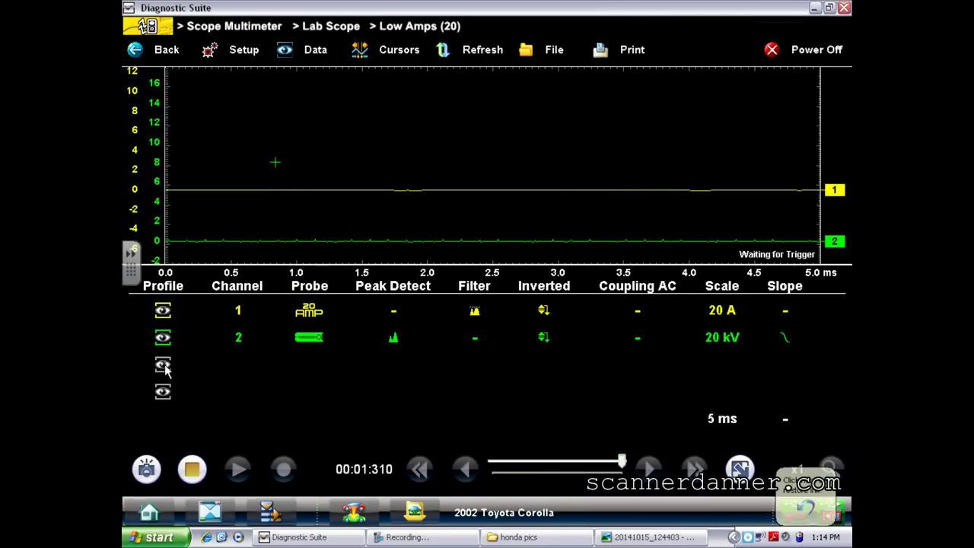
{"action": "left_click", "coordinate": [174, 51]}
{"action": "left_click", "coordinate": [399, 95]}
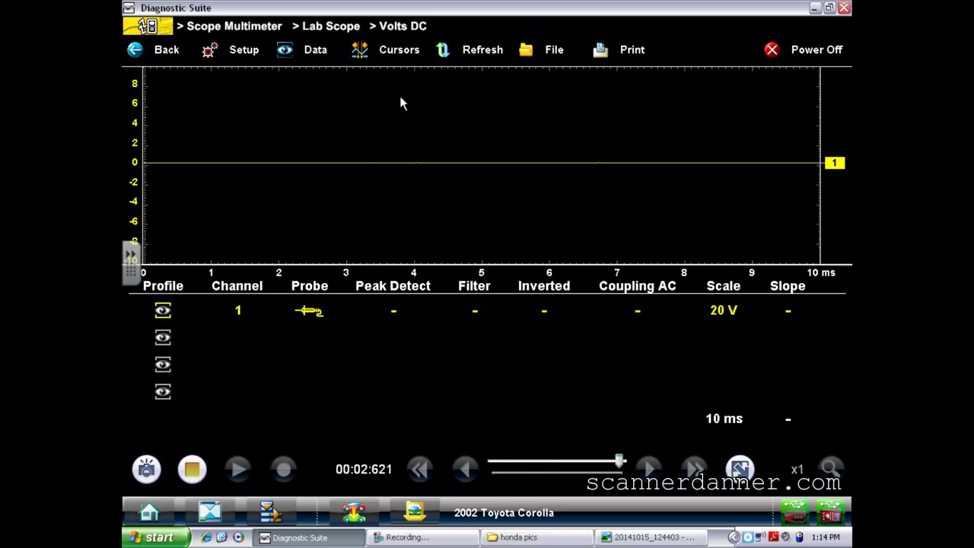
- Set channel 1's probe to Low Amps 20
{"action": "left_click", "coordinate": [319, 313]}
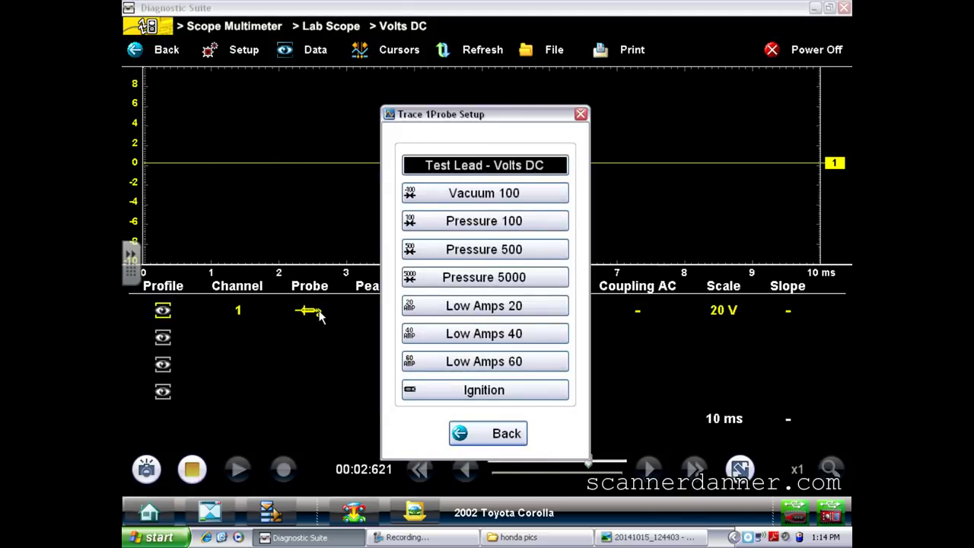
{"action": "left_click", "coordinate": [449, 313]}
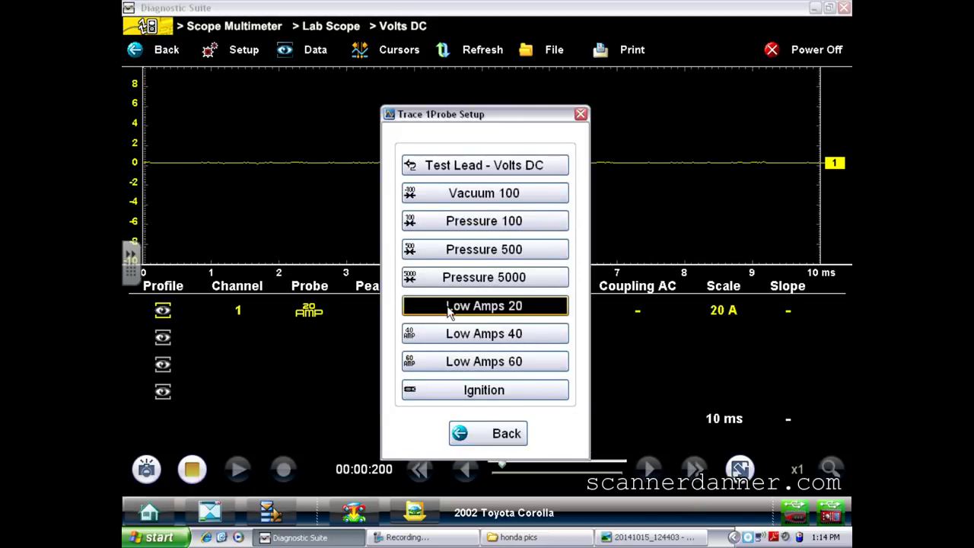
{"action": "left_click", "coordinate": [471, 436]}
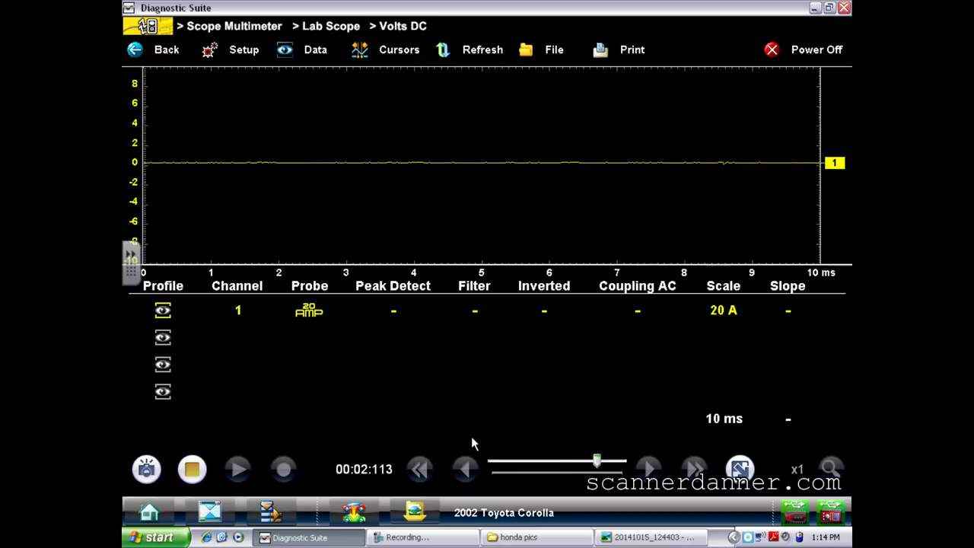
- Enable channel 2 with the Ignition probe at 20 kV, then return to the Lab Scope presets
{"action": "left_click", "coordinate": [163, 338]}
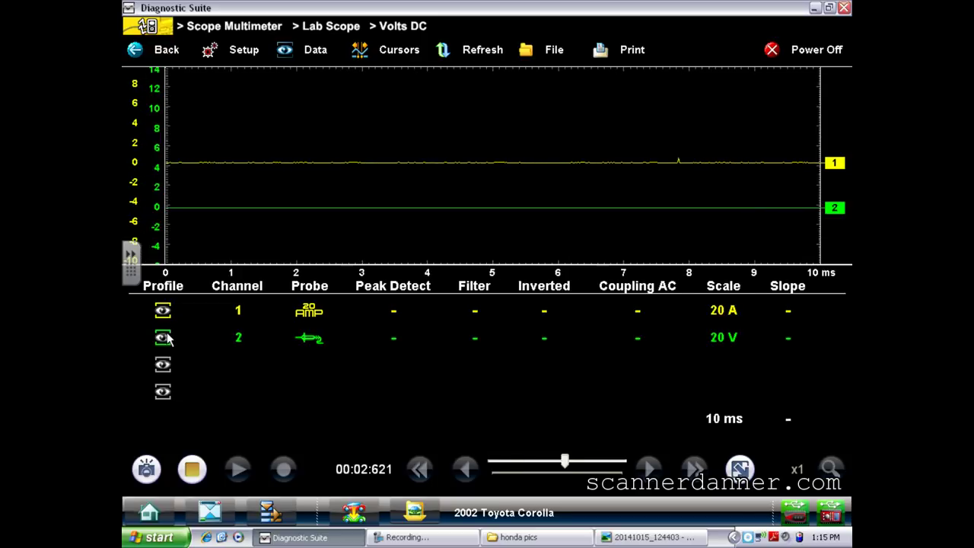
{"action": "left_click", "coordinate": [311, 338]}
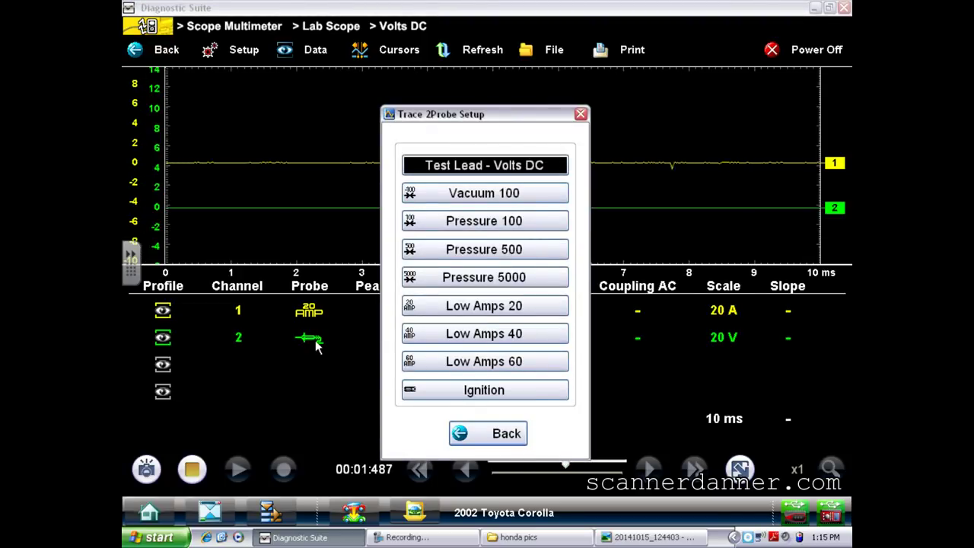
{"action": "left_click", "coordinate": [481, 390]}
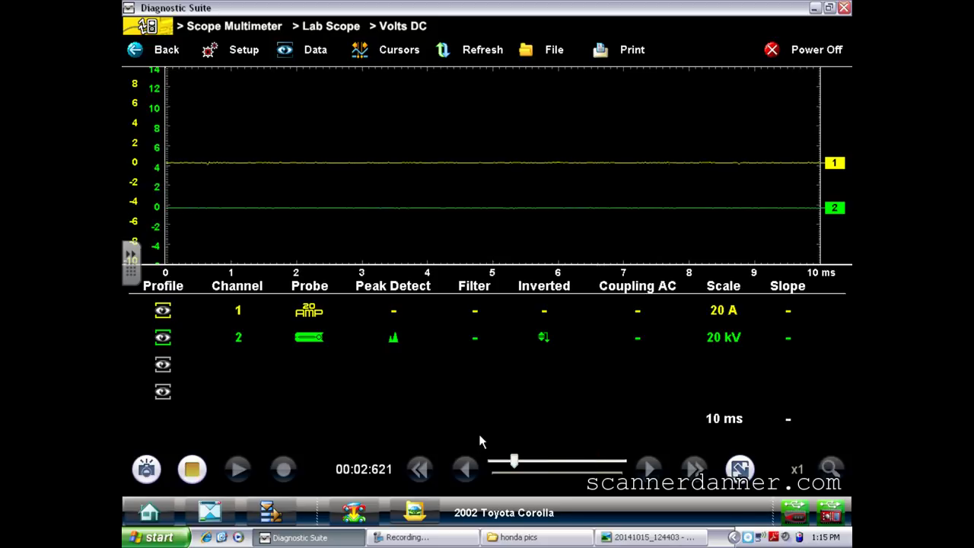
{"action": "left_click", "coordinate": [171, 50]}
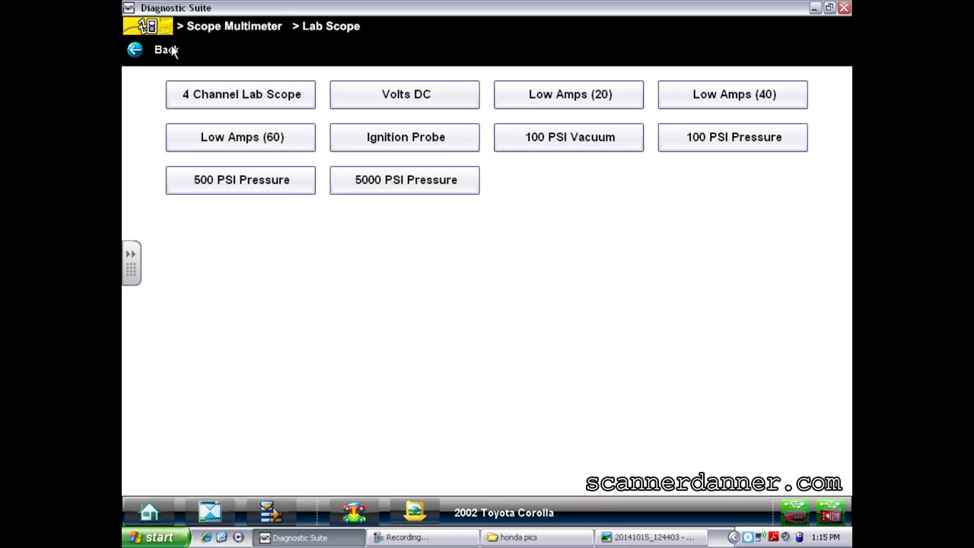
- Draw on-screen arrows for the vertical voltage axis and the horizontal time axis
{"action": "left_click_drag", "start_coordinate": [370, 222], "coordinate": [373, 374]}
{"action": "left_click_drag", "start_coordinate": [367, 360], "coordinate": [381, 359]}
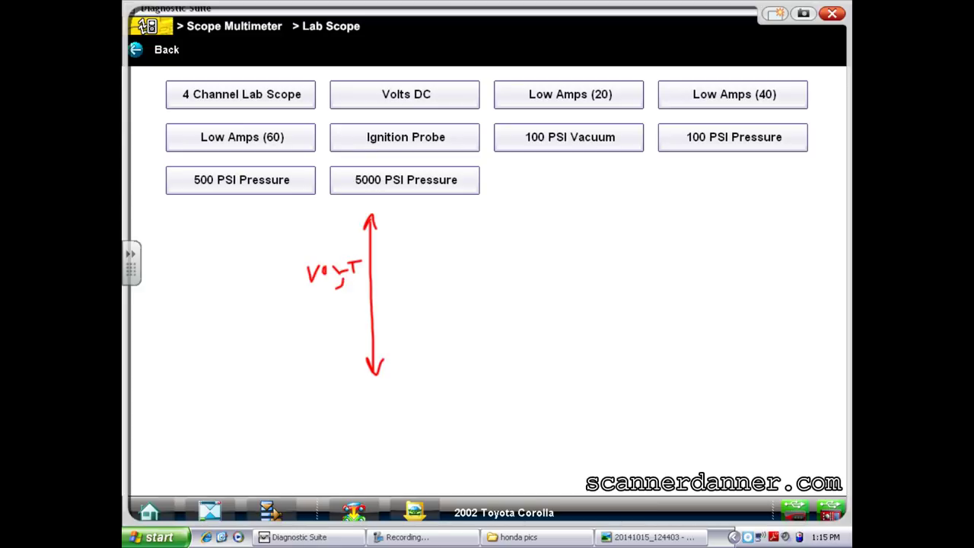
{"action": "mouse_move", "coordinate": [351, 271]}
{"action": "left_mouse_down"}
{"action": "mouse_move", "coordinate": [328, 282]}
{"action": "mouse_move", "coordinate": [319, 263]}
{"action": "mouse_move", "coordinate": [360, 262]}
{"action": "left_mouse_up"}
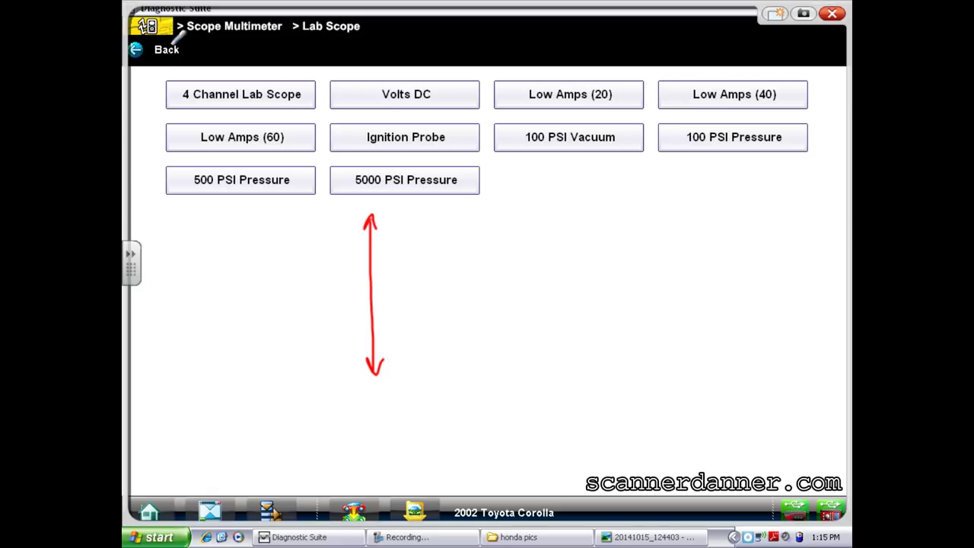
{"action": "mouse_move", "coordinate": [394, 376]}
{"action": "left_mouse_down"}
{"action": "mouse_move", "coordinate": [570, 377]}
{"action": "mouse_move", "coordinate": [560, 382]}
{"action": "left_mouse_up"}
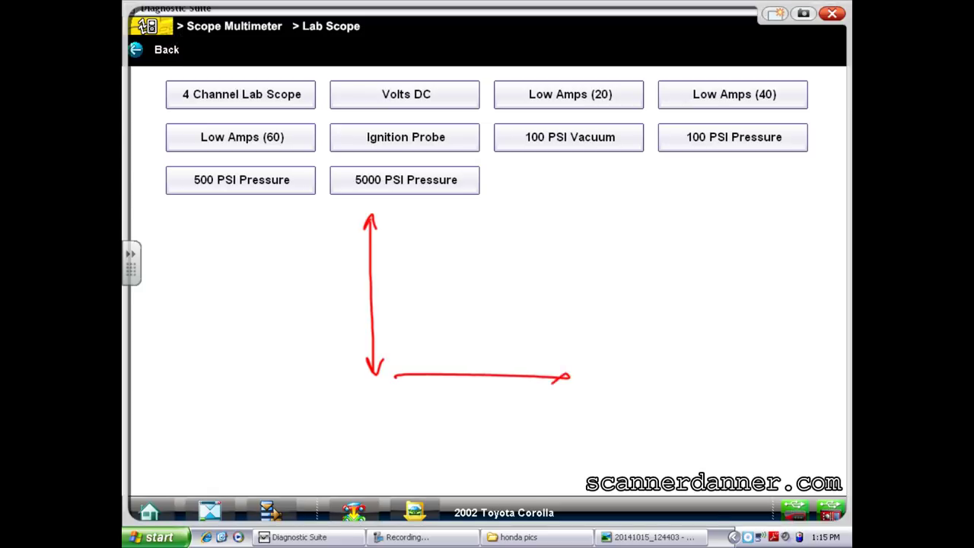
{"action": "left_click_drag", "start_coordinate": [403, 370], "coordinate": [407, 389]}
- Label the axis arrows V and T, then clear all screen drawings
{"action": "mouse_move", "coordinate": [325, 273]}
{"action": "left_mouse_down"}
{"action": "mouse_move", "coordinate": [339, 300]}
{"action": "mouse_move", "coordinate": [347, 271]}
{"action": "left_mouse_up"}
{"action": "left_click_drag", "start_coordinate": [489, 390], "coordinate": [487, 424]}
{"action": "left_click_drag", "start_coordinate": [471, 389], "coordinate": [502, 391]}
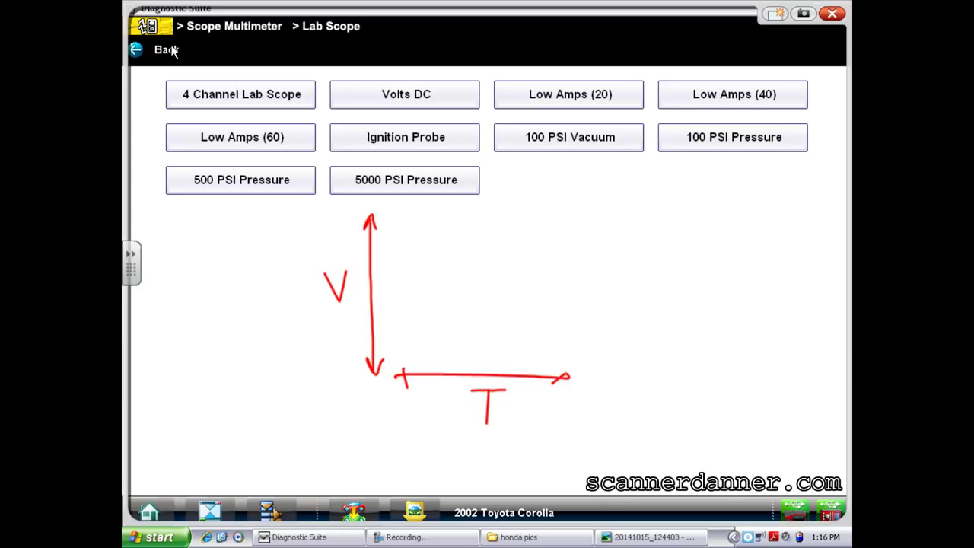
{"action": "key", "text": "Escape"}
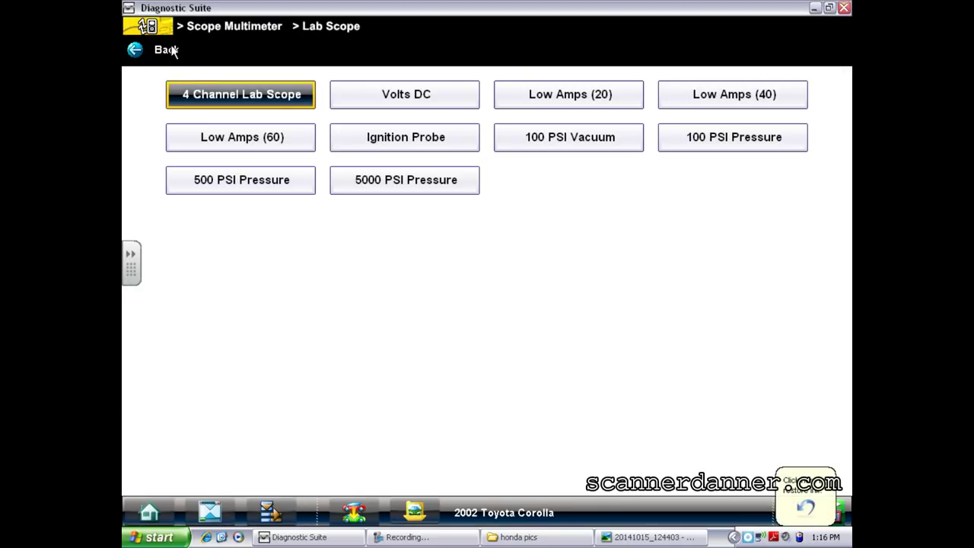
- Open the Low Amps (20) scope and drag channel 1's zero line down to read -2 to 16
{"action": "left_click", "coordinate": [556, 97]}
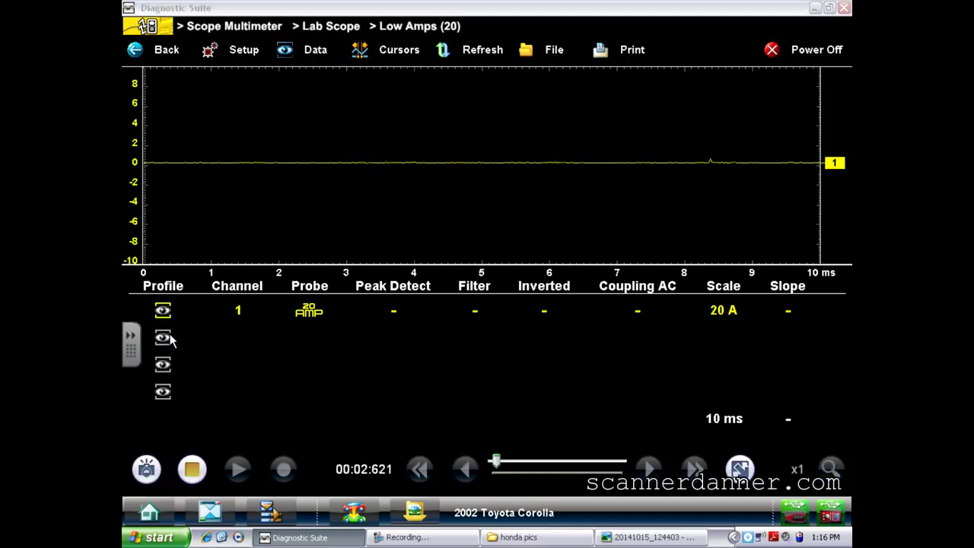
{"action": "left_click_drag", "start_coordinate": [834, 163], "coordinate": [837, 242]}
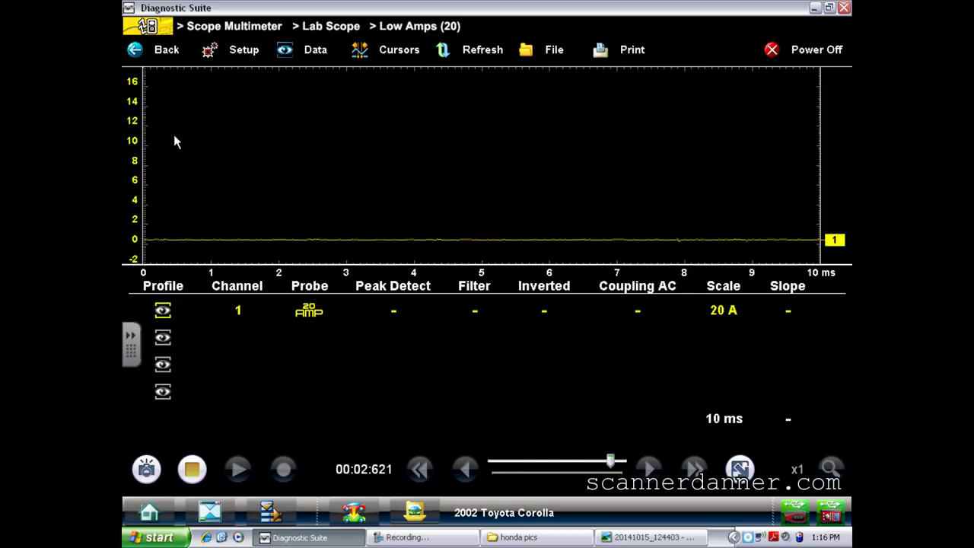
- Minimize Diagnostic Suite, close the viewer, and open photo 20141015_123437 from honda pics
{"action": "left_click", "coordinate": [815, 8]}
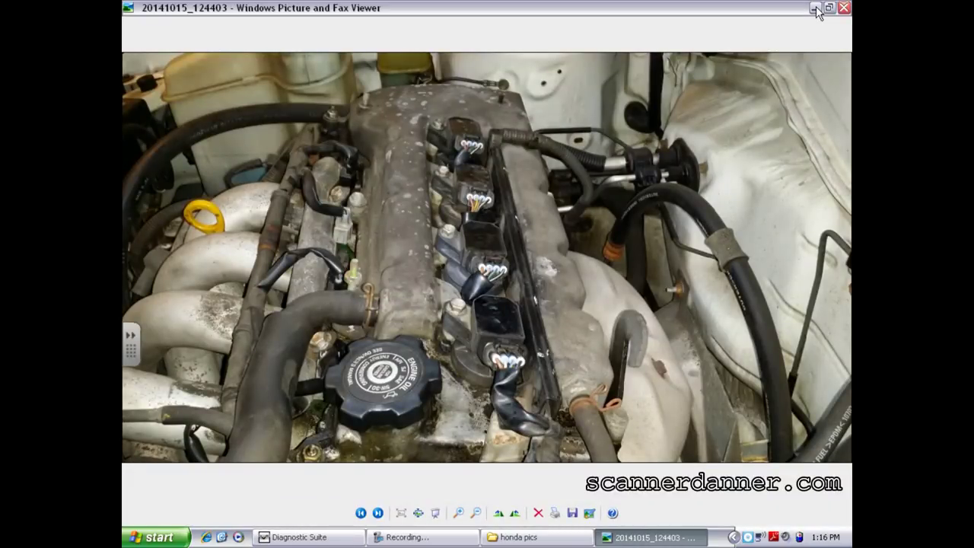
{"action": "left_click", "coordinate": [844, 9]}
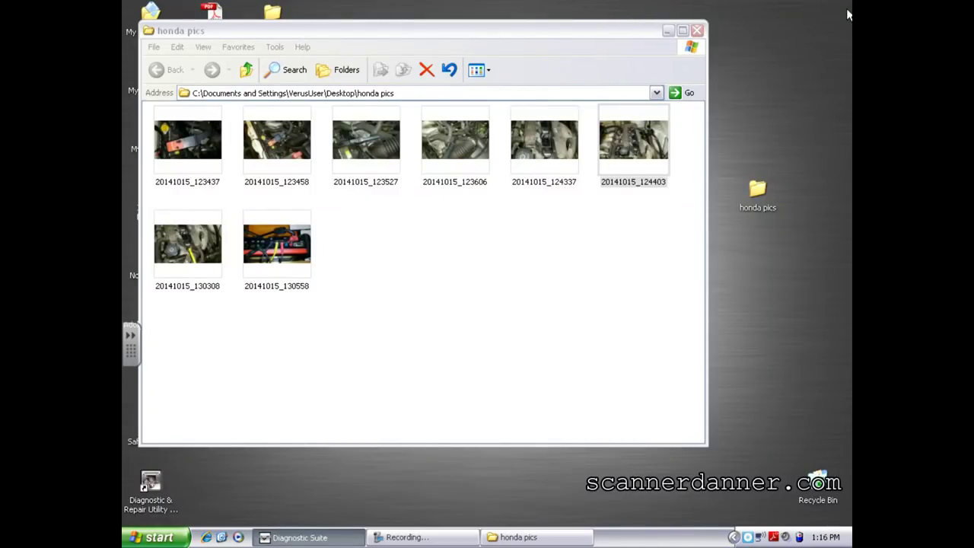
{"action": "double_click", "coordinate": [198, 150]}
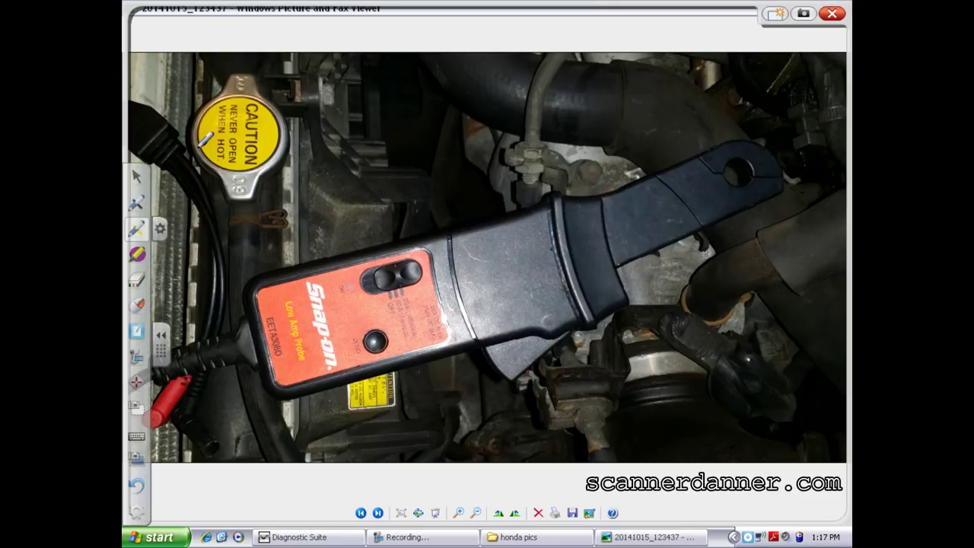
- Ink a circle and line through the probe's jaw hole, then erase all the yellow ink
{"action": "mouse_move", "coordinate": [756, 169]}
{"action": "left_mouse_down"}
{"action": "mouse_move", "coordinate": [721, 172]}
{"action": "mouse_move", "coordinate": [740, 189]}
{"action": "mouse_move", "coordinate": [749, 163]}
{"action": "left_mouse_up"}
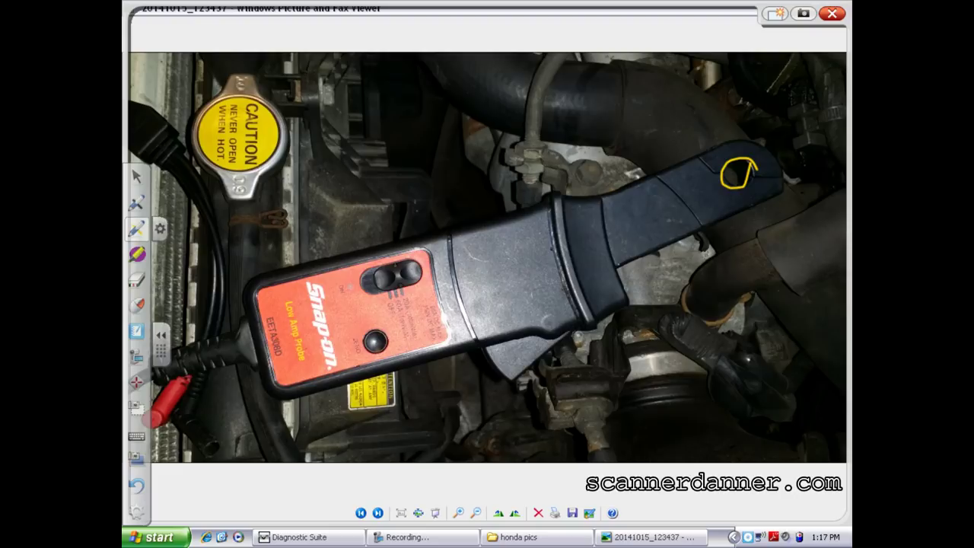
{"action": "mouse_move", "coordinate": [832, 140]}
{"action": "left_mouse_down"}
{"action": "mouse_move", "coordinate": [735, 173]}
{"action": "mouse_move", "coordinate": [482, 139]}
{"action": "left_mouse_up"}
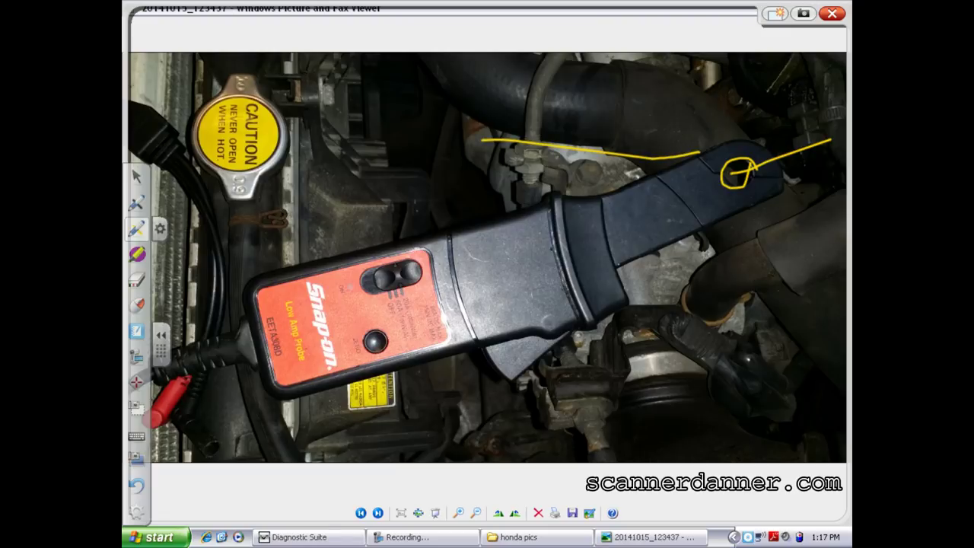
{"action": "left_click", "coordinate": [137, 176]}
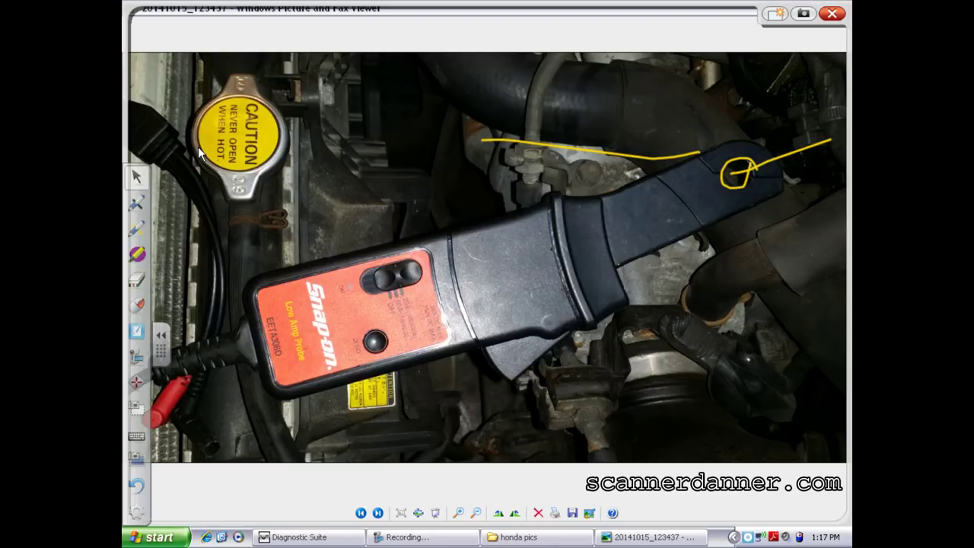
{"action": "left_click", "coordinate": [199, 154]}
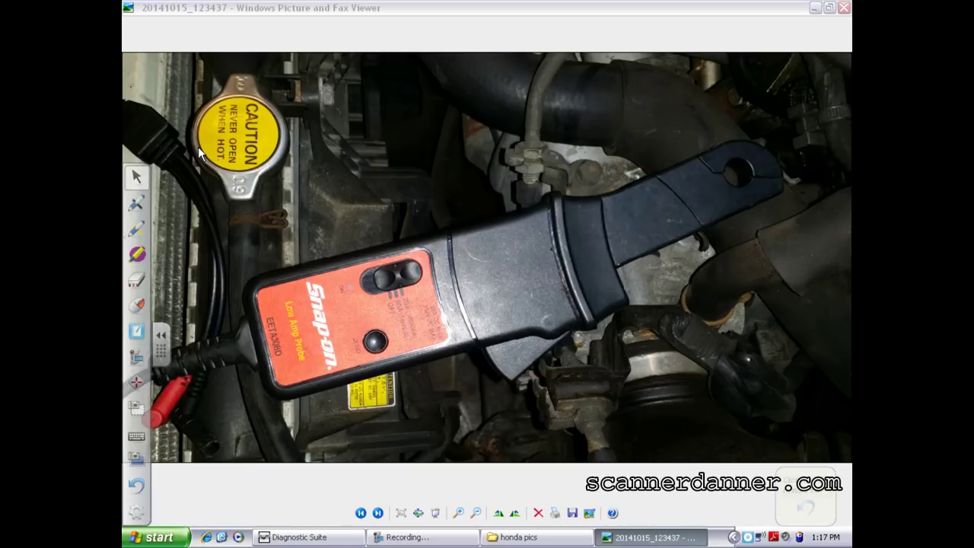
- Zoom the probe photo in on the Low Amp Probe label, then return to the Low Amps scope
{"action": "left_click", "coordinate": [338, 538]}
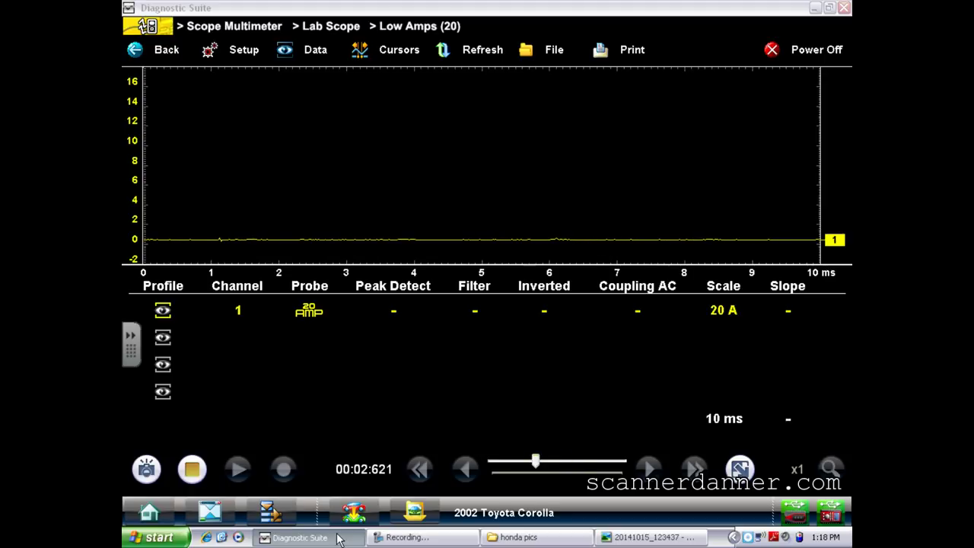
{"action": "left_click", "coordinate": [620, 537]}
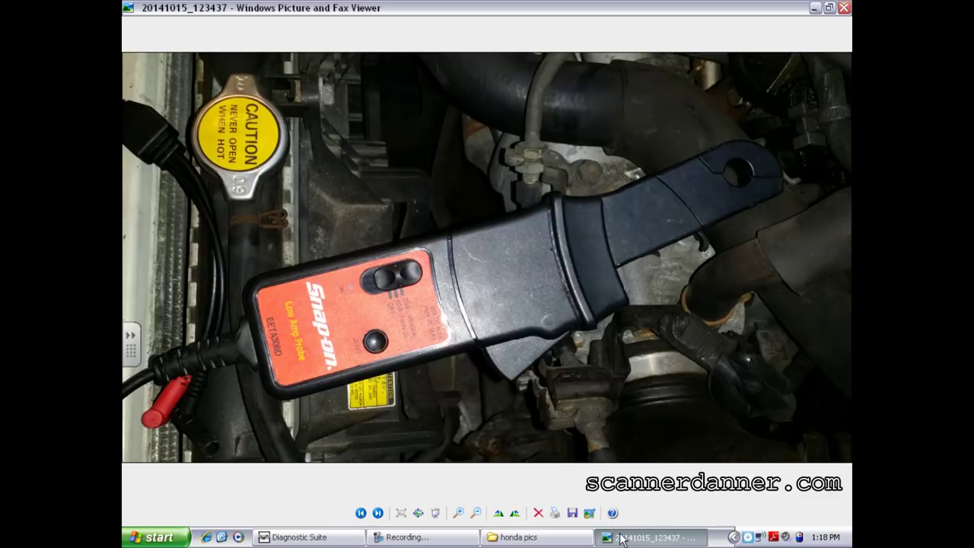
{"action": "left_click", "coordinate": [460, 514]}
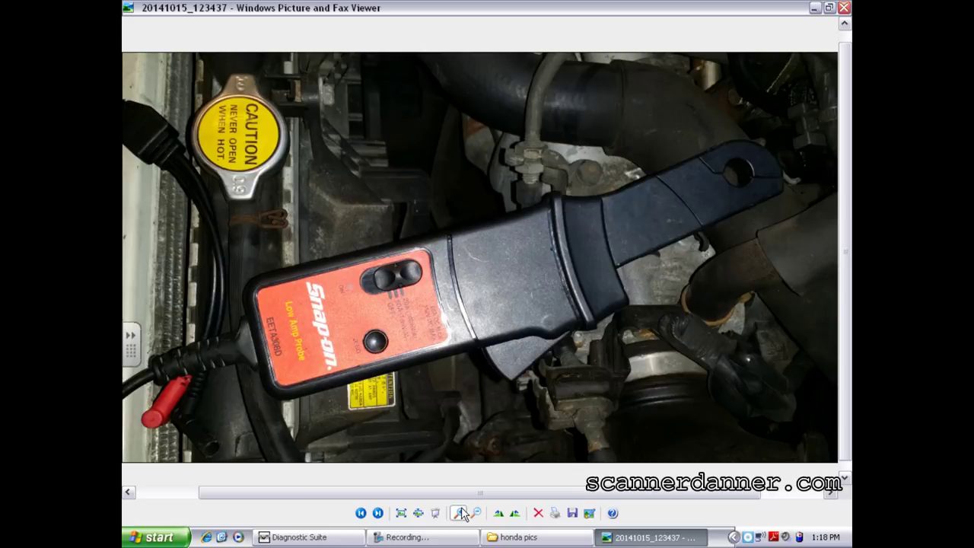
{"action": "left_click", "coordinate": [459, 514]}
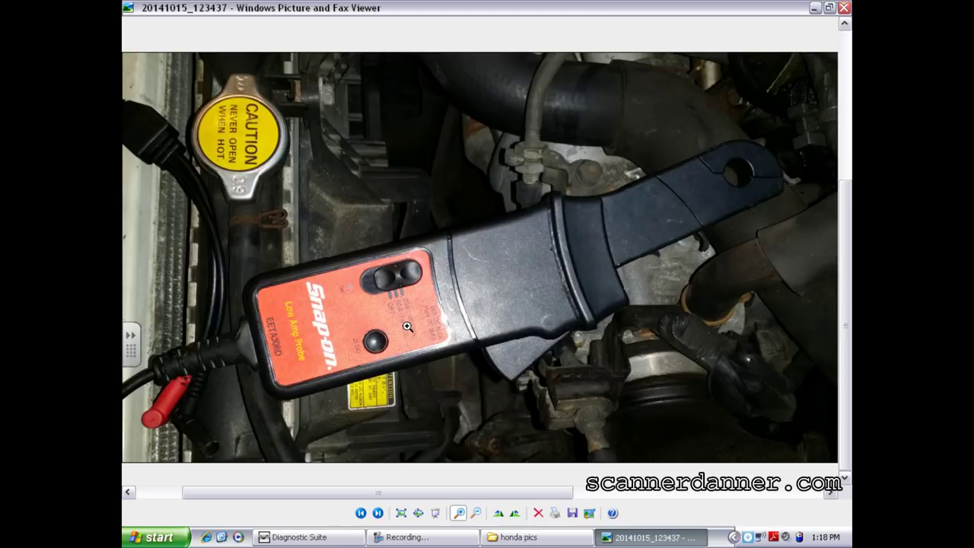
{"action": "left_click", "coordinate": [408, 327]}
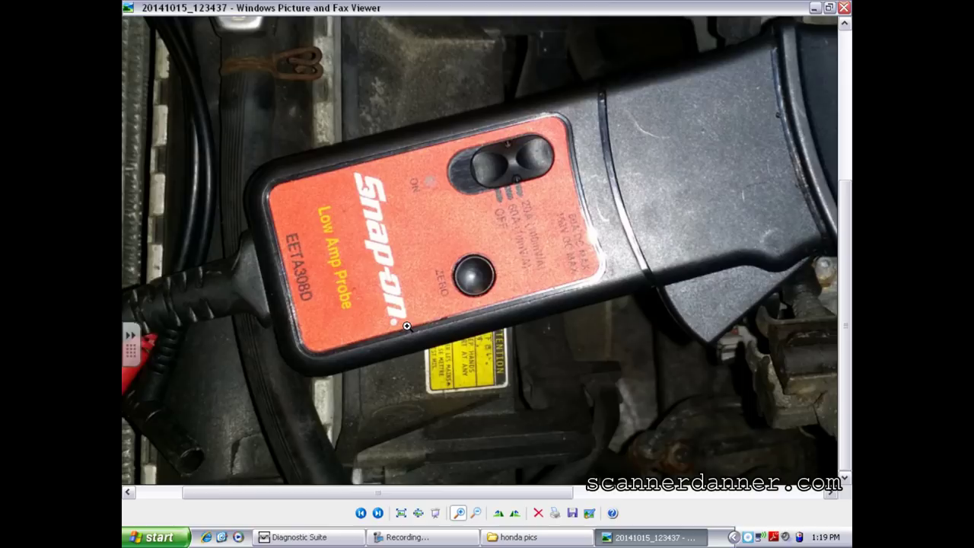
{"action": "left_click", "coordinate": [339, 539]}
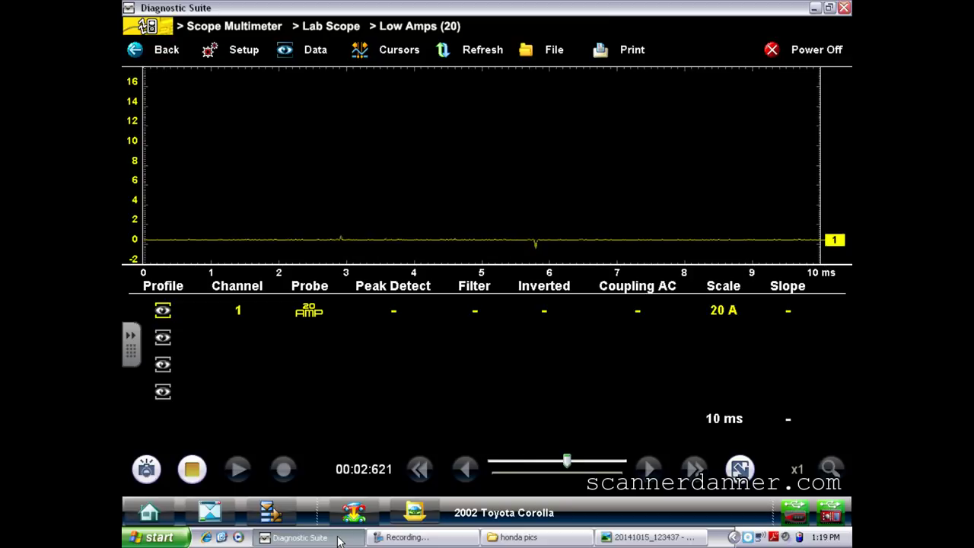
- Set trace 1's probe to Ignition and bring up Trace 1 Scale Setup showing 20 kV
{"action": "left_click", "coordinate": [312, 312]}
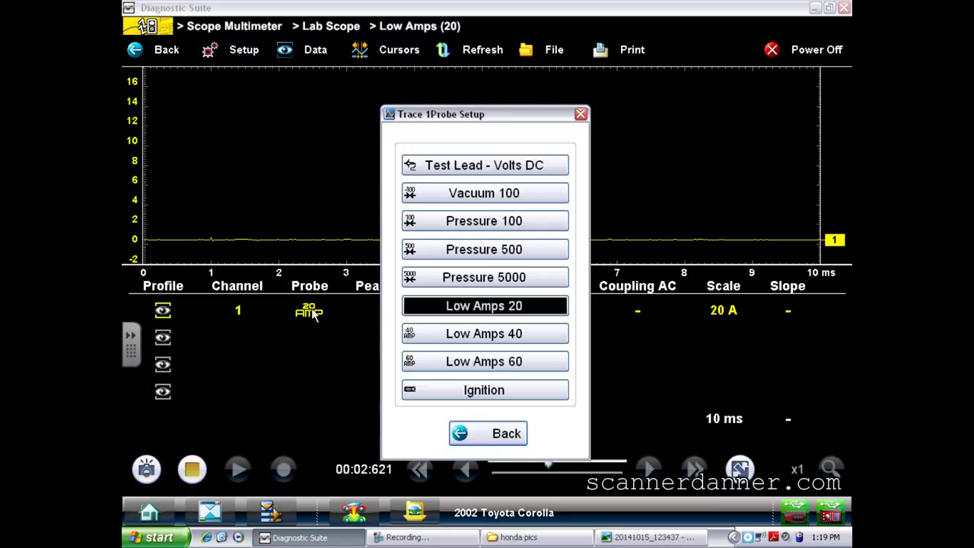
{"action": "left_click", "coordinate": [472, 391]}
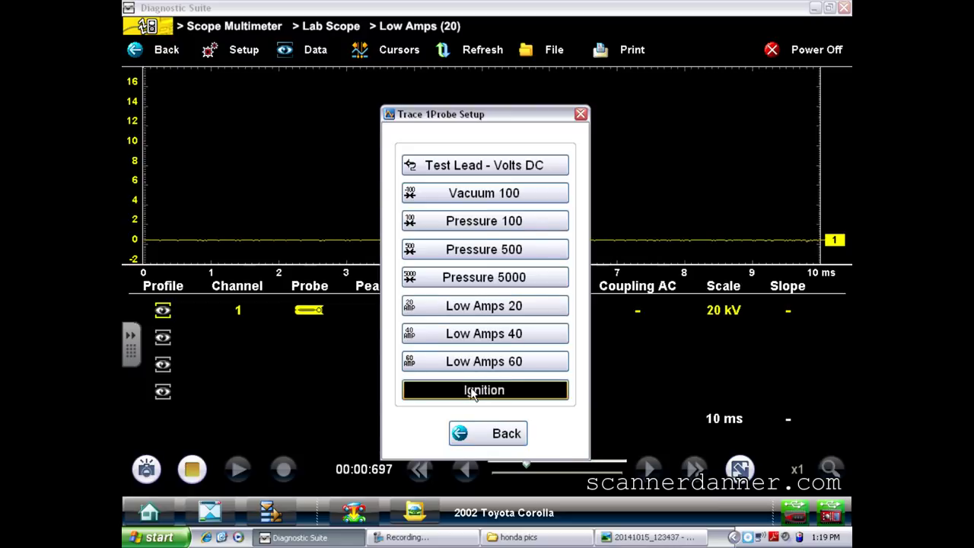
{"action": "left_click", "coordinate": [463, 432]}
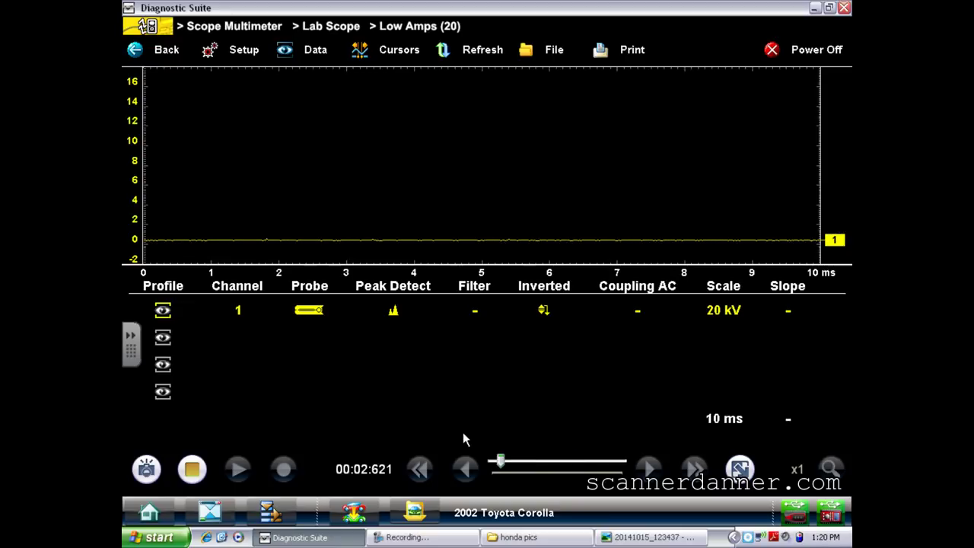
{"action": "left_click", "coordinate": [724, 311]}
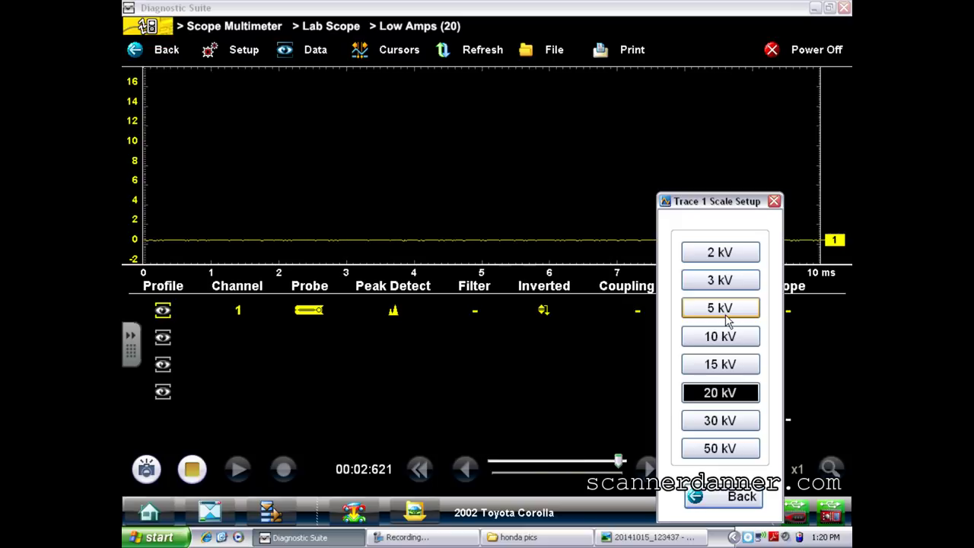
- Exit Trace 1 Scale Setup leaving the scale at 20 kV
{"action": "left_click", "coordinate": [710, 494]}
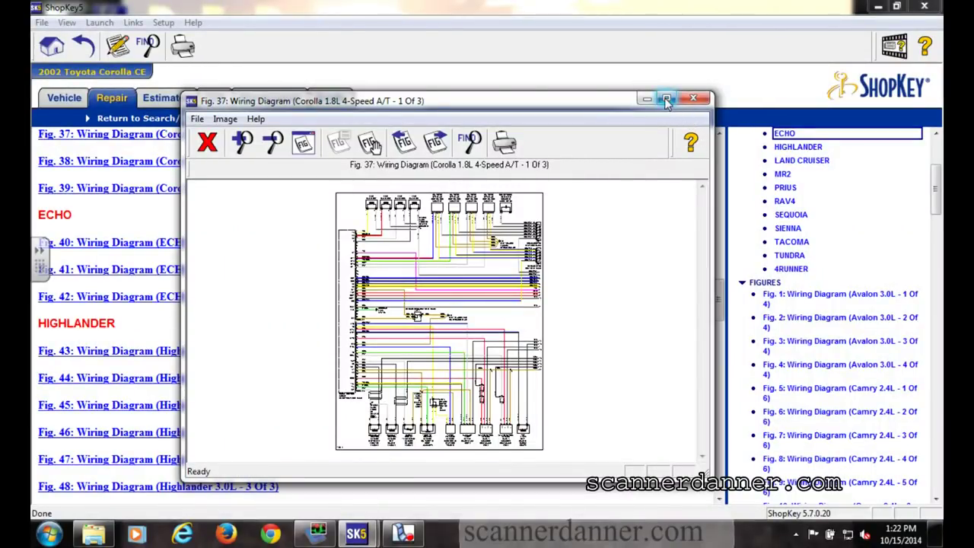
- Maximize the wiring diagram and zoom Fig. 37 to the fuel injectors and ignition coils
{"action": "left_click", "coordinate": [666, 99]}
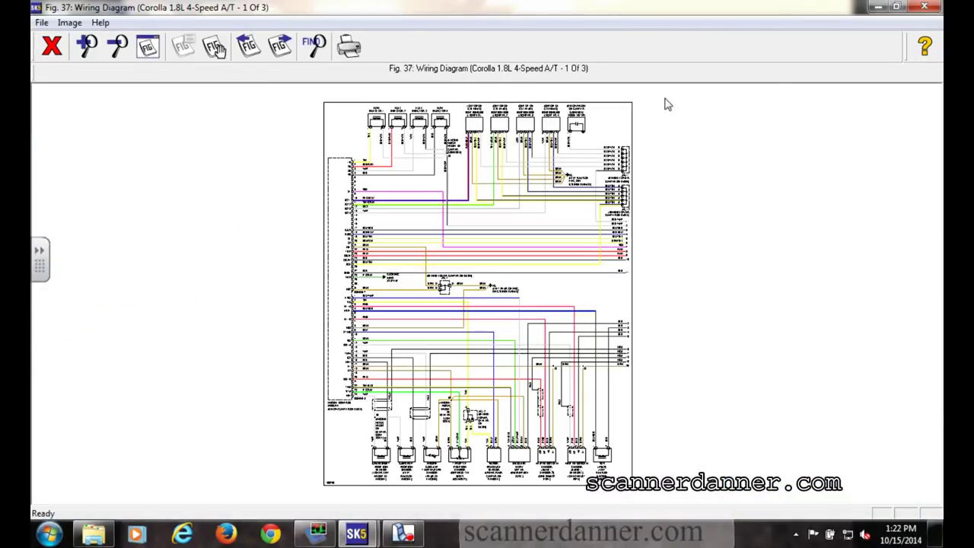
{"action": "left_click", "coordinate": [93, 54]}
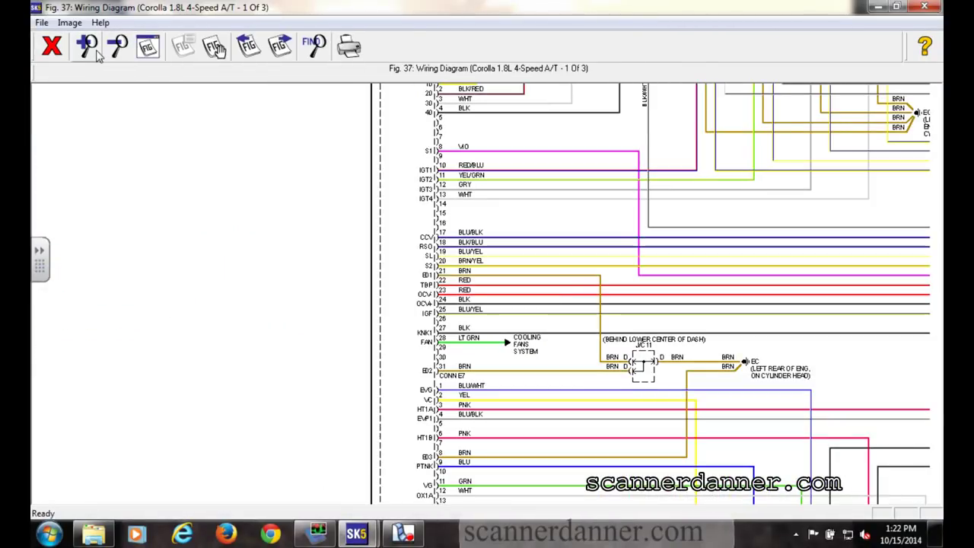
{"action": "left_click_drag", "start_coordinate": [429, 175], "coordinate": [126, 346]}
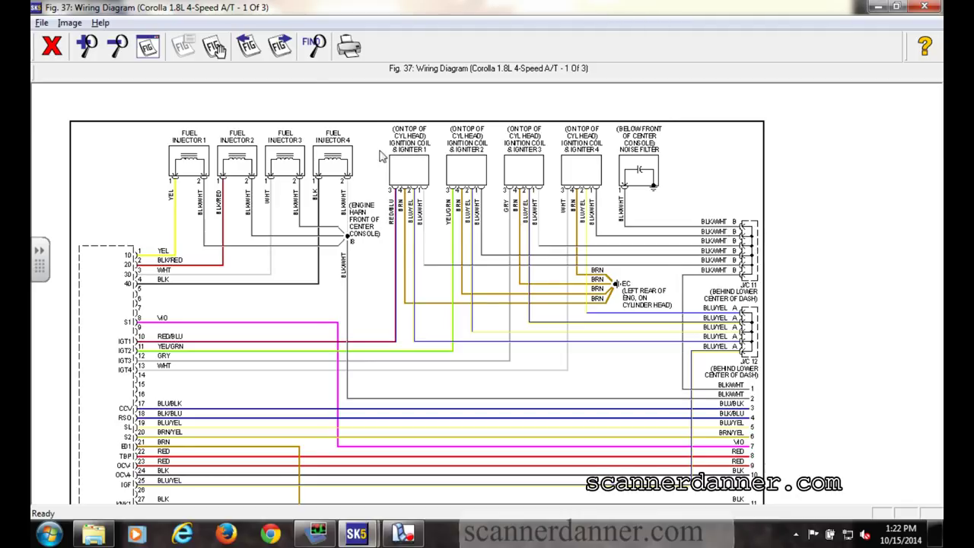
- Go to Fig. 38, zoom in twice, and view the ignition switch and fuse area
{"action": "left_click", "coordinate": [279, 46]}
{"action": "left_click", "coordinate": [87, 47]}
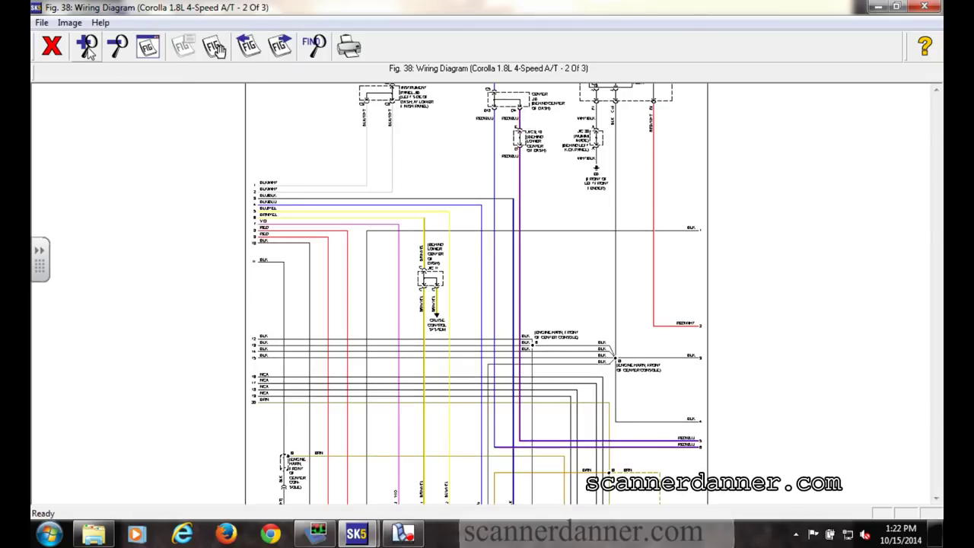
{"action": "left_click", "coordinate": [87, 47]}
{"action": "left_click_drag", "start_coordinate": [285, 192], "coordinate": [318, 424]}
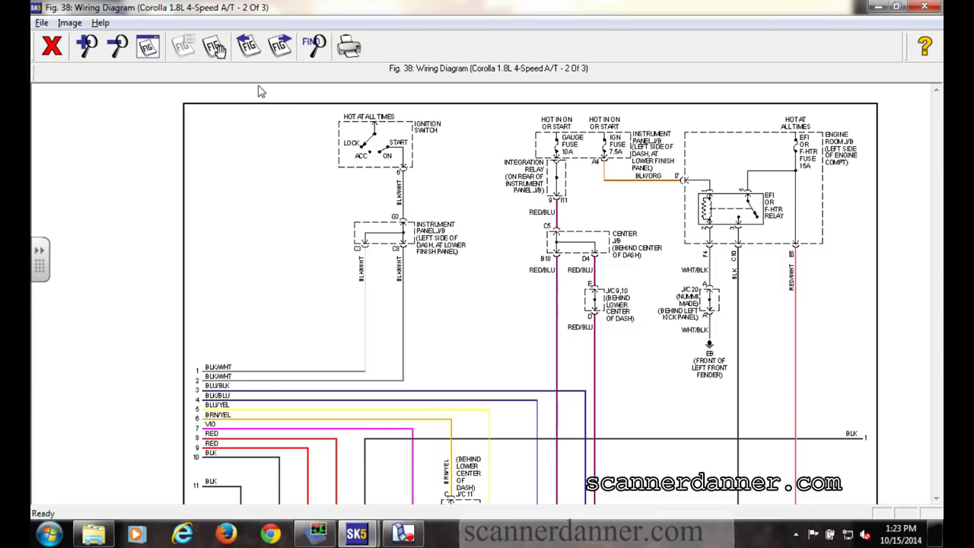
- Return to Fig. 37 and zoom in three more levels around the J/C 11 splice
{"action": "left_click", "coordinate": [250, 52]}
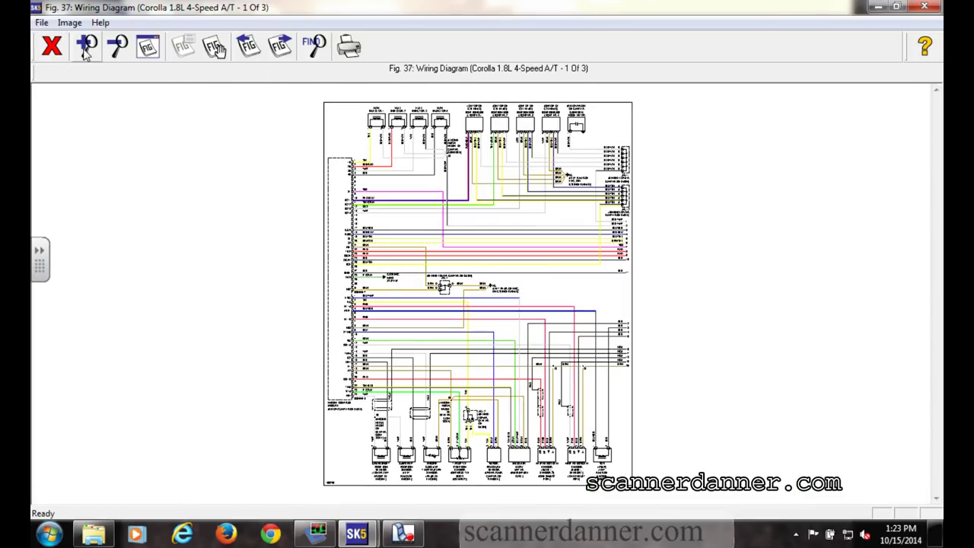
{"action": "left_click", "coordinate": [85, 48]}
{"action": "left_click", "coordinate": [85, 49]}
{"action": "left_click", "coordinate": [85, 49]}
{"action": "left_click", "coordinate": [214, 47]}
- Pan the Fig. 37 diagram to bring the J/C 12 area into view
{"action": "left_click_drag", "start_coordinate": [381, 163], "coordinate": [115, 478]}
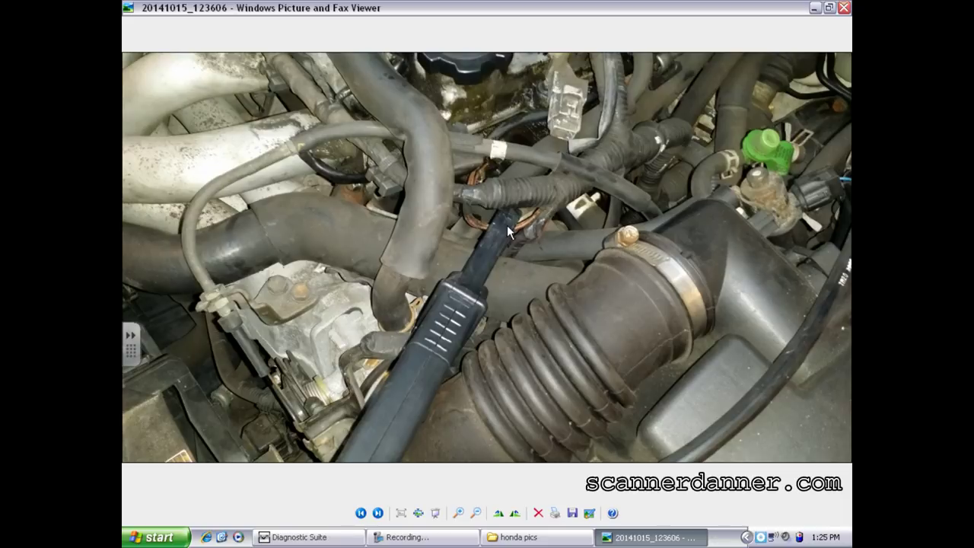
- Advance three photos from 20141015_123606 to 20141015_130558, showing the scope input jacks
{"action": "left_click", "coordinate": [379, 513]}
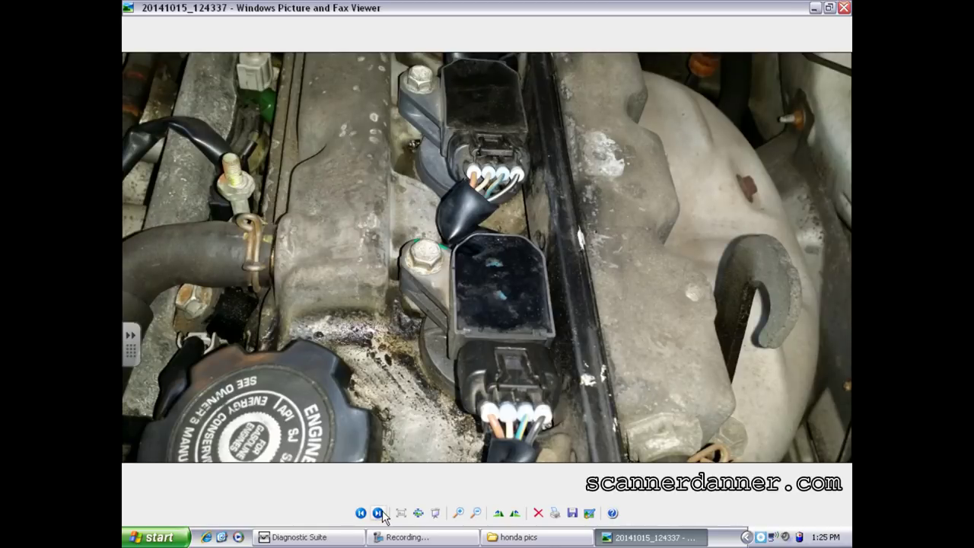
{"action": "left_click", "coordinate": [379, 513]}
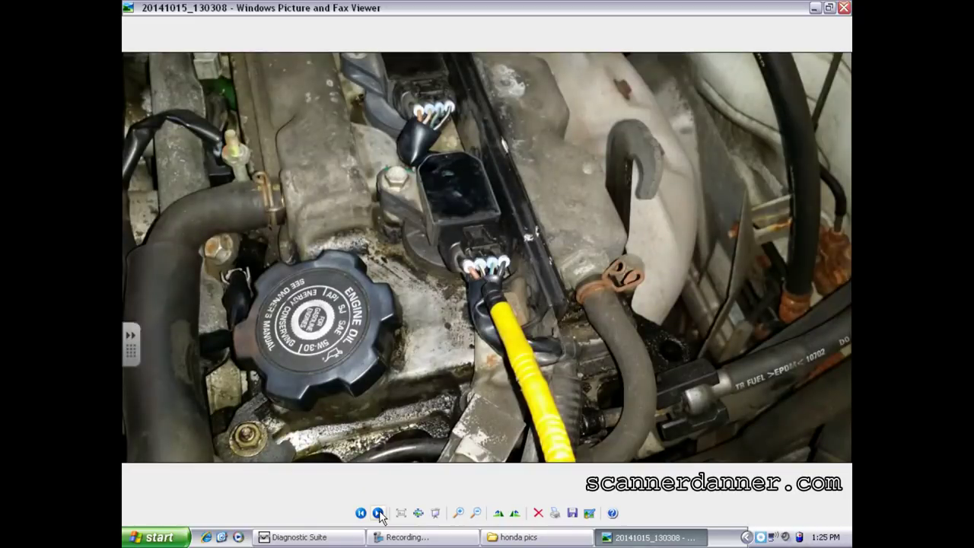
{"action": "left_click", "coordinate": [379, 513]}
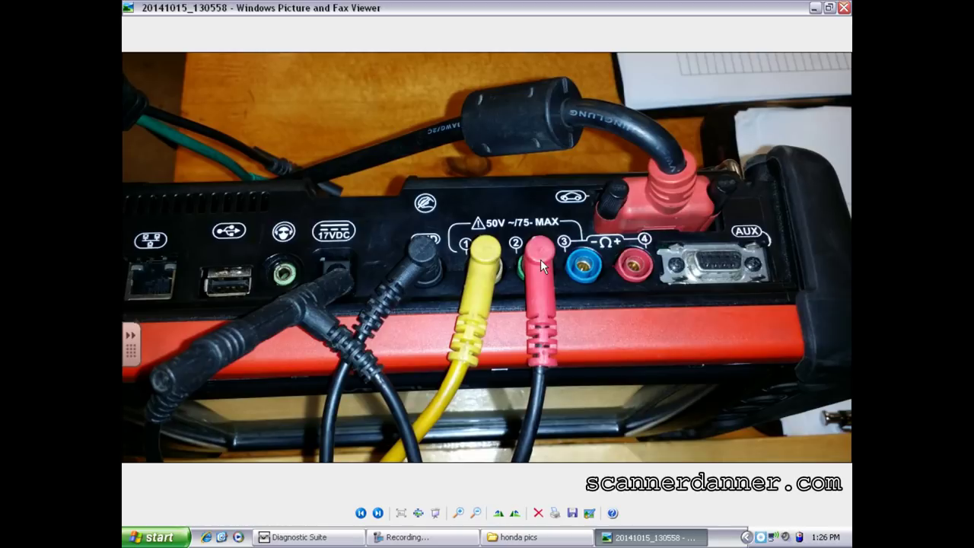
- Bring the lab scope to the front, hide channel 1's trace and show channel 2's
{"action": "key", "text": "alt+Tab"}
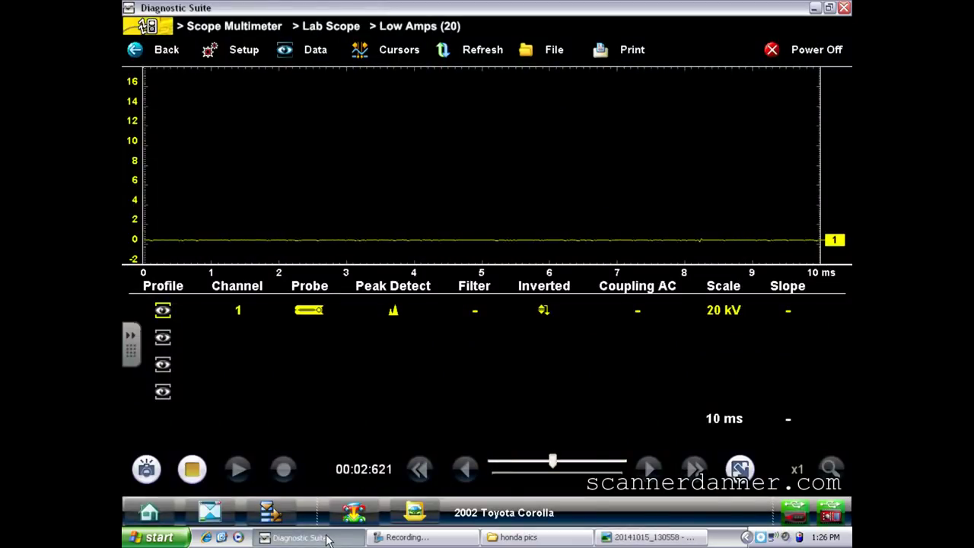
{"action": "left_click", "coordinate": [164, 310]}
{"action": "left_click", "coordinate": [162, 338]}
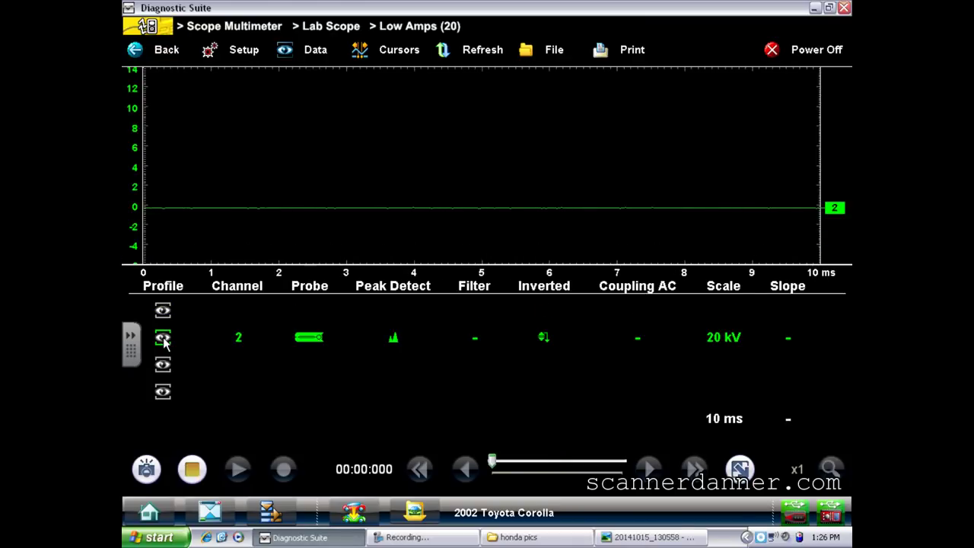
- Give channel 2 the Low Amps 20 probe, then bring up Sweep Setup showing 10 ms
{"action": "left_click", "coordinate": [309, 338]}
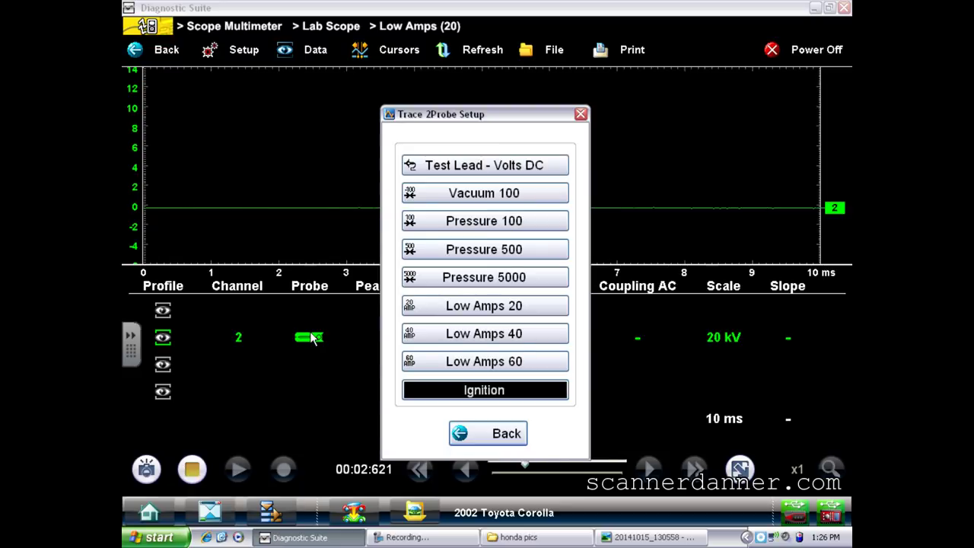
{"action": "left_click", "coordinate": [533, 305]}
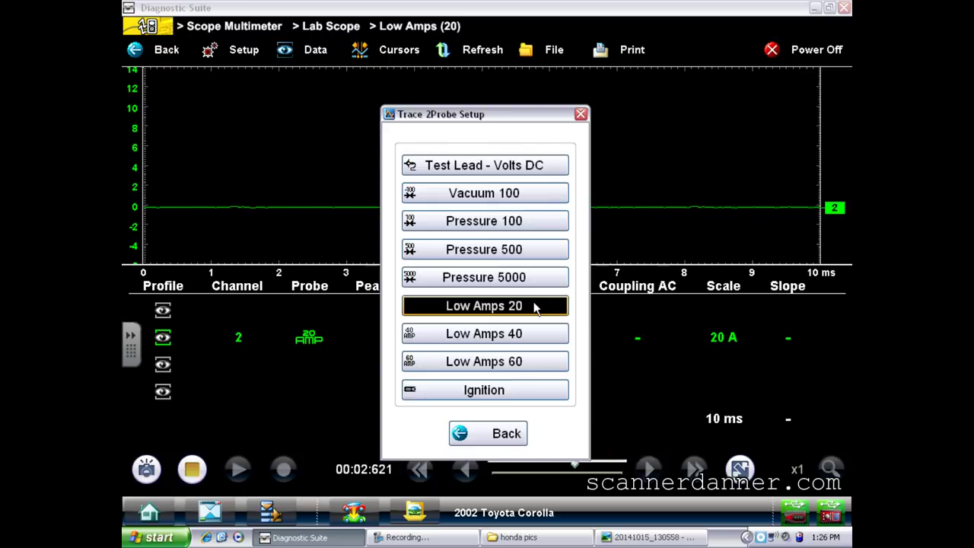
{"action": "left_click", "coordinate": [580, 115]}
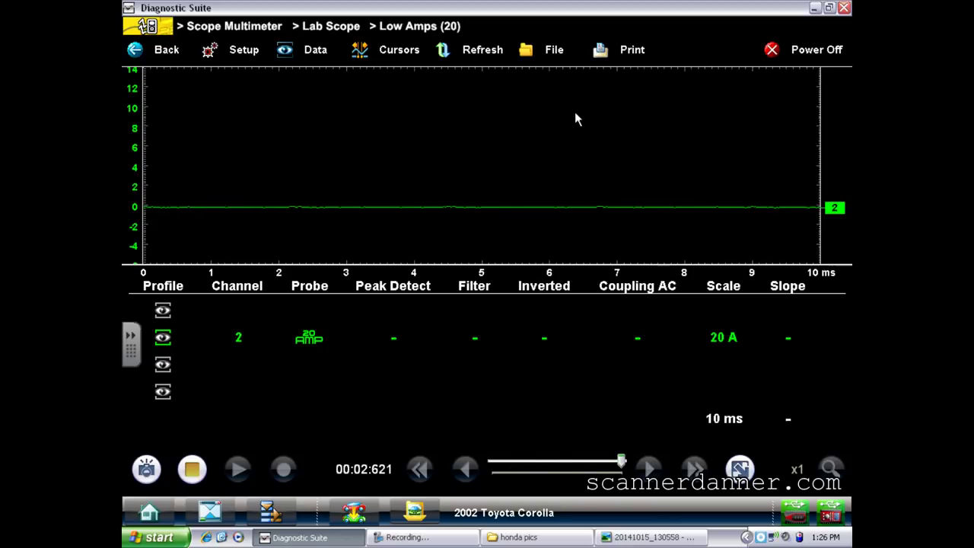
{"action": "left_click", "coordinate": [725, 423]}
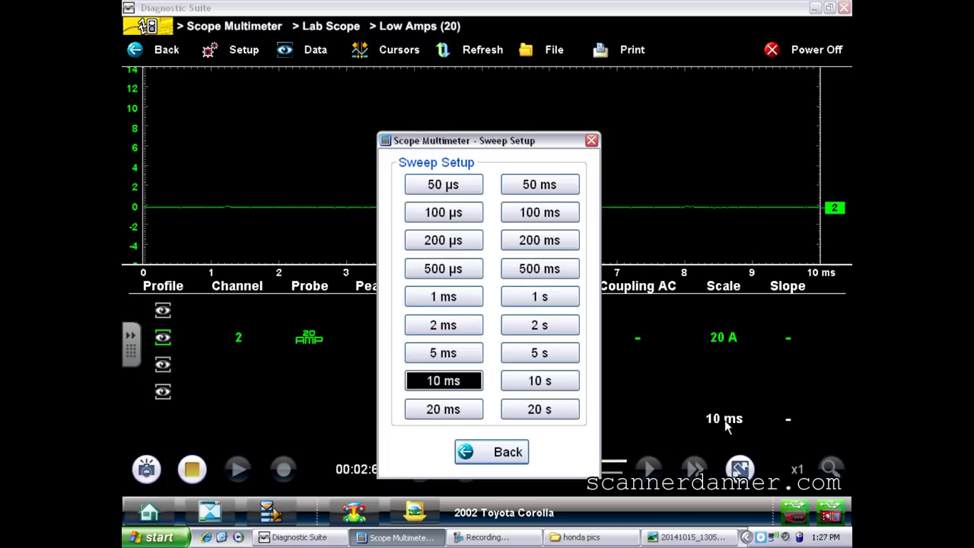
- Set the sweep to 500 ms and stop the capture to freeze the current spikes
{"action": "left_click", "coordinate": [544, 269]}
{"action": "left_click", "coordinate": [512, 452]}
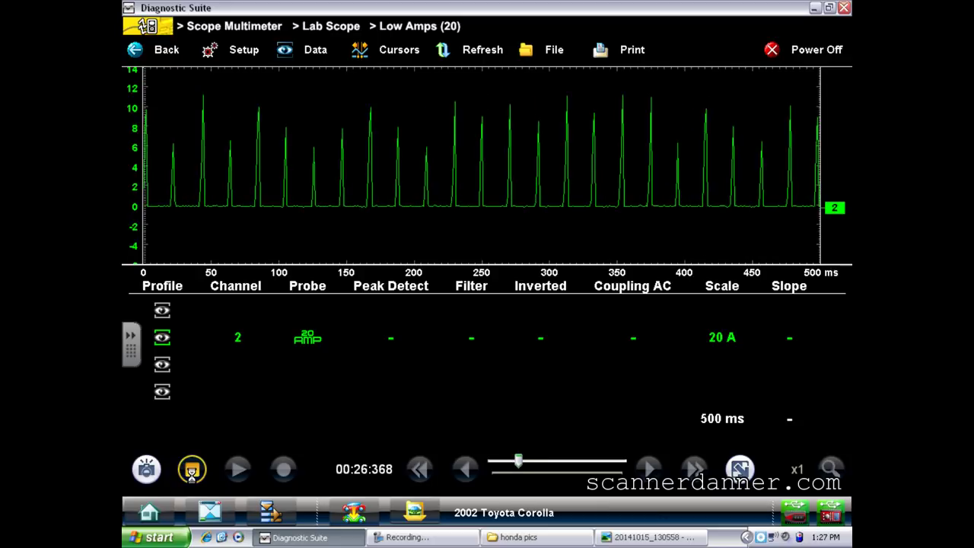
{"action": "left_click", "coordinate": [192, 472]}
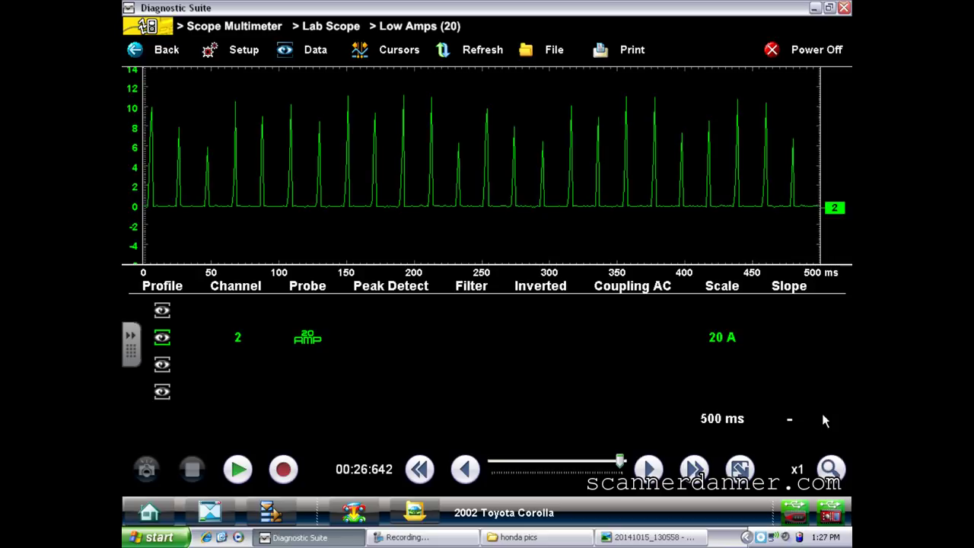
- Zoom out to the whole buffer, place the marker on the ramps, then zoom x32 down to x1
{"action": "left_click", "coordinate": [831, 469]}
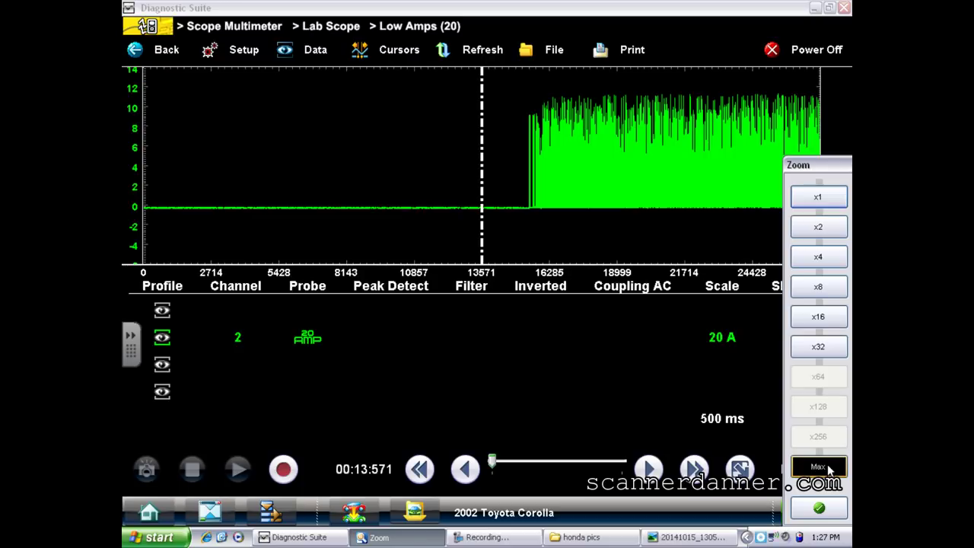
{"action": "left_click_drag", "start_coordinate": [483, 242], "coordinate": [617, 257]}
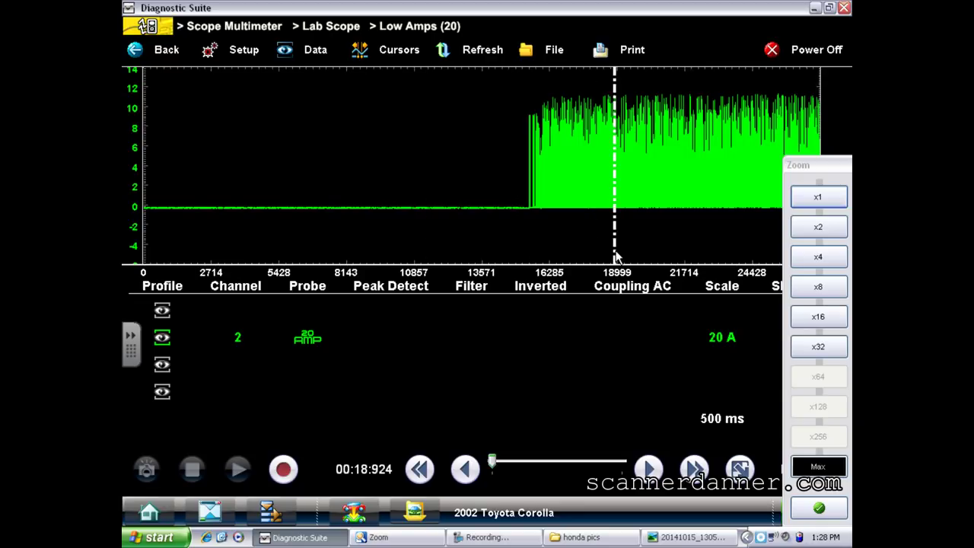
{"action": "left_click", "coordinate": [816, 347]}
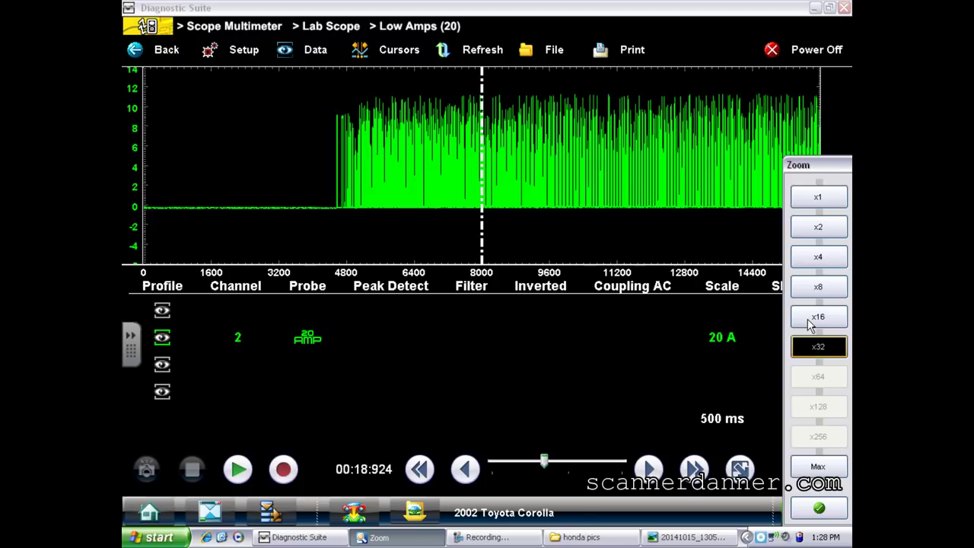
{"action": "left_click", "coordinate": [811, 319]}
{"action": "left_click", "coordinate": [810, 287]}
{"action": "left_click", "coordinate": [810, 258]}
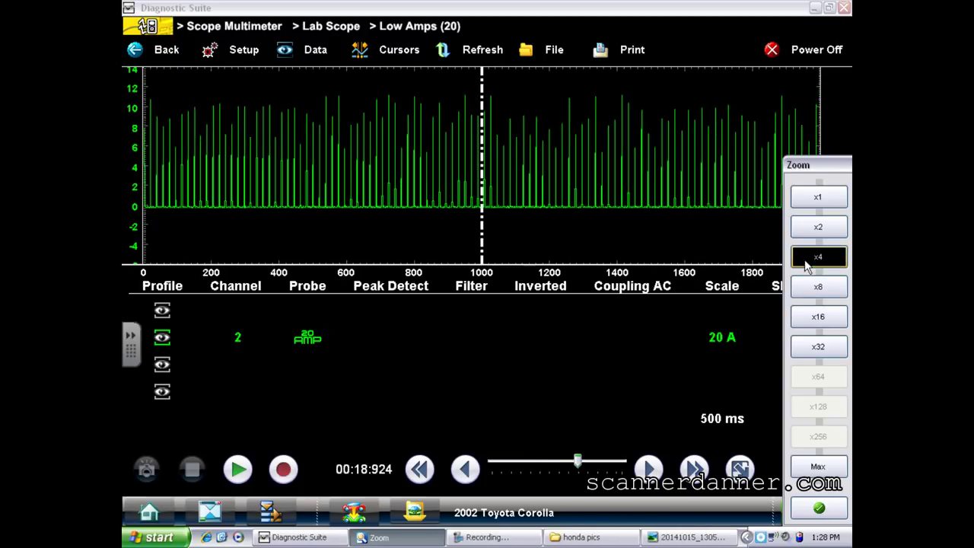
{"action": "left_click", "coordinate": [810, 228]}
{"action": "left_click", "coordinate": [810, 199]}
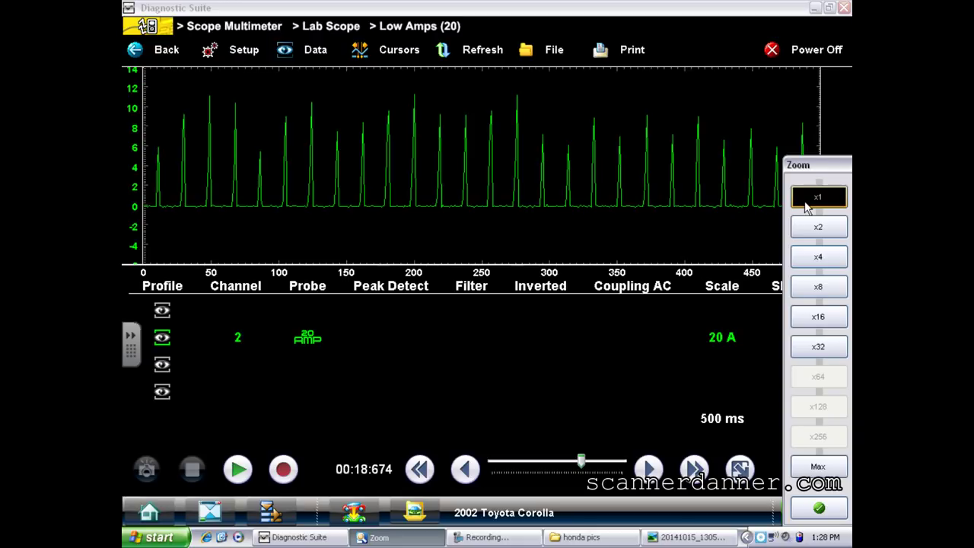
- Replay the stored coil current capture at x1 zoom
{"action": "left_click", "coordinate": [809, 204]}
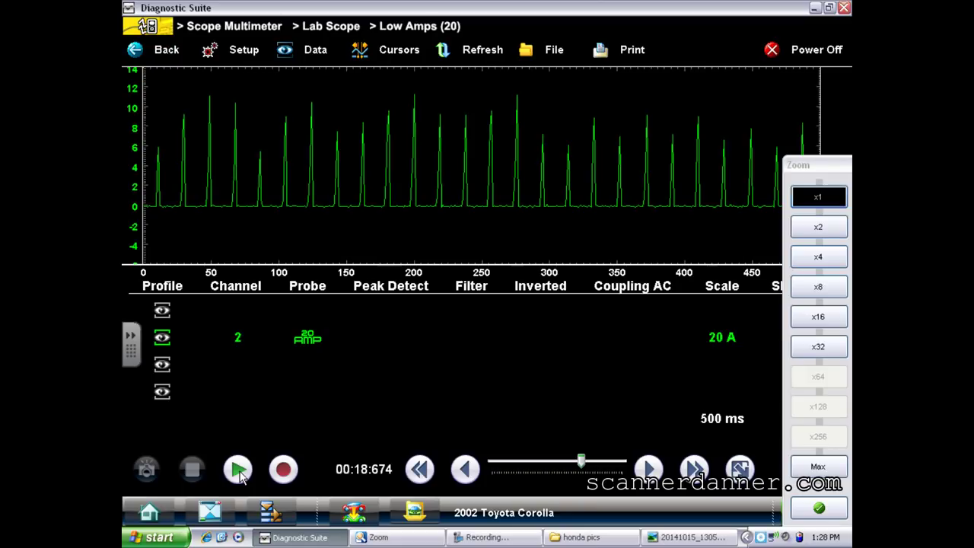
{"action": "left_click", "coordinate": [239, 471]}
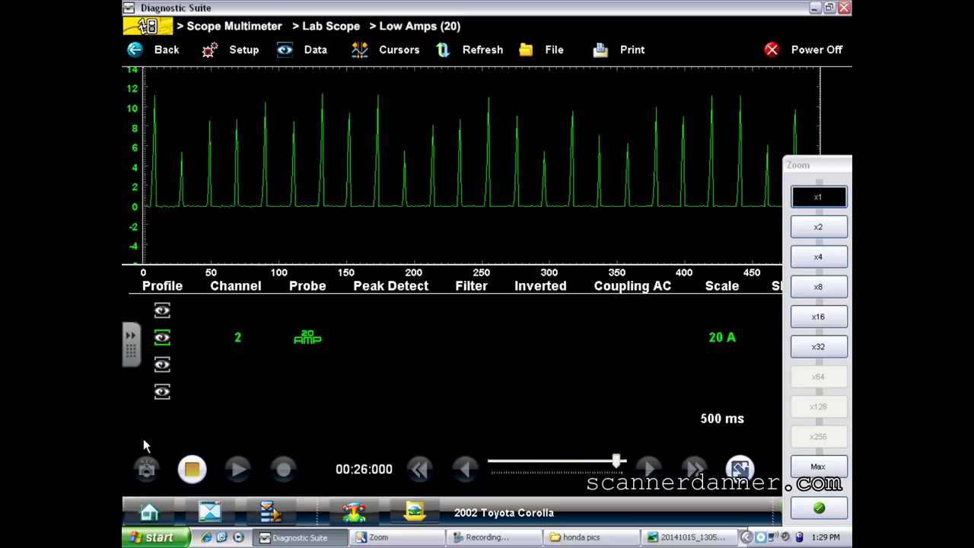
- Stop playback, record and replay a short capture, then start a new 500 ms recording
{"action": "left_click", "coordinate": [193, 470]}
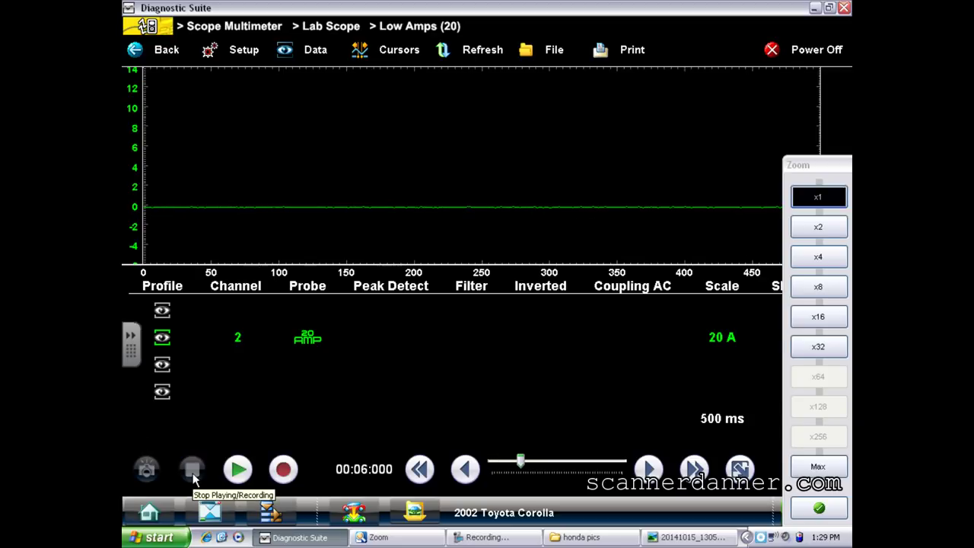
{"action": "left_click", "coordinate": [283, 469]}
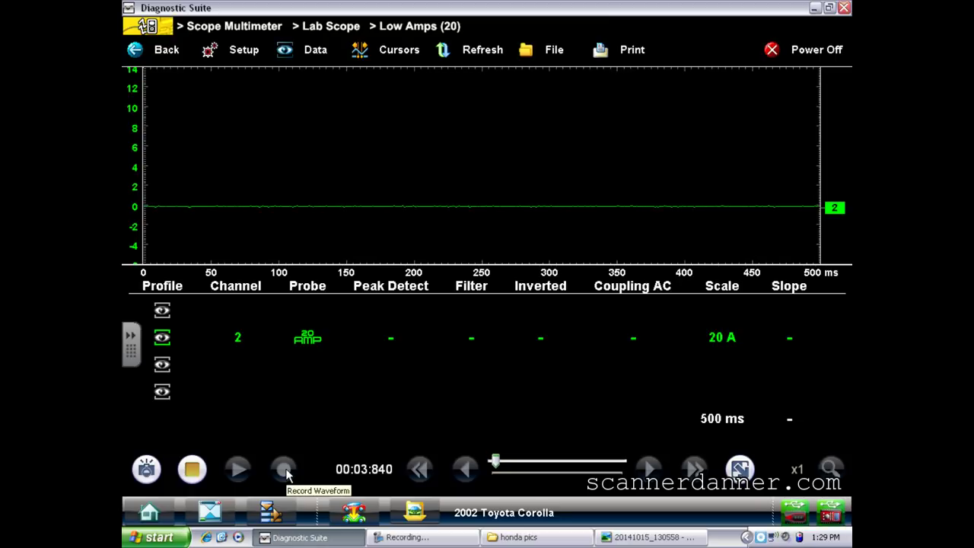
{"action": "left_click", "coordinate": [192, 468]}
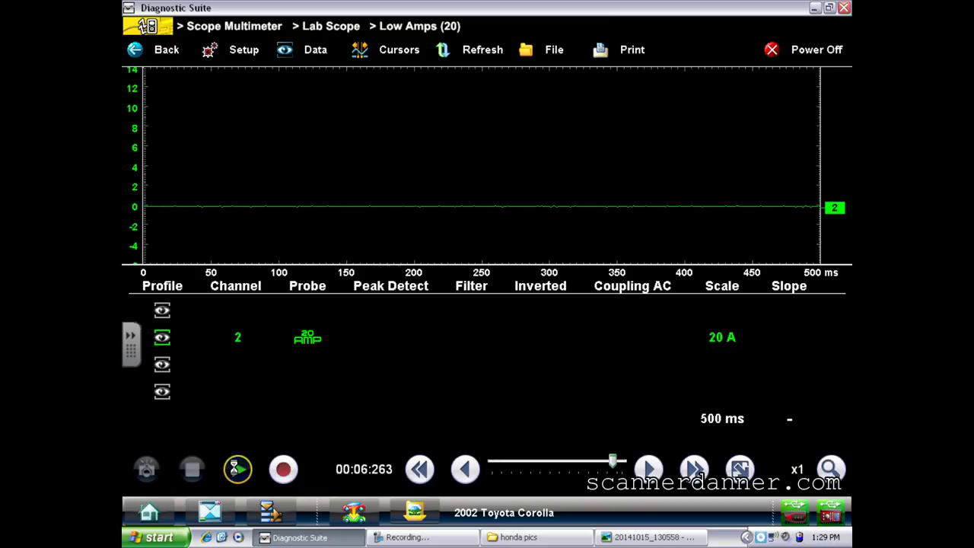
{"action": "left_click", "coordinate": [237, 469]}
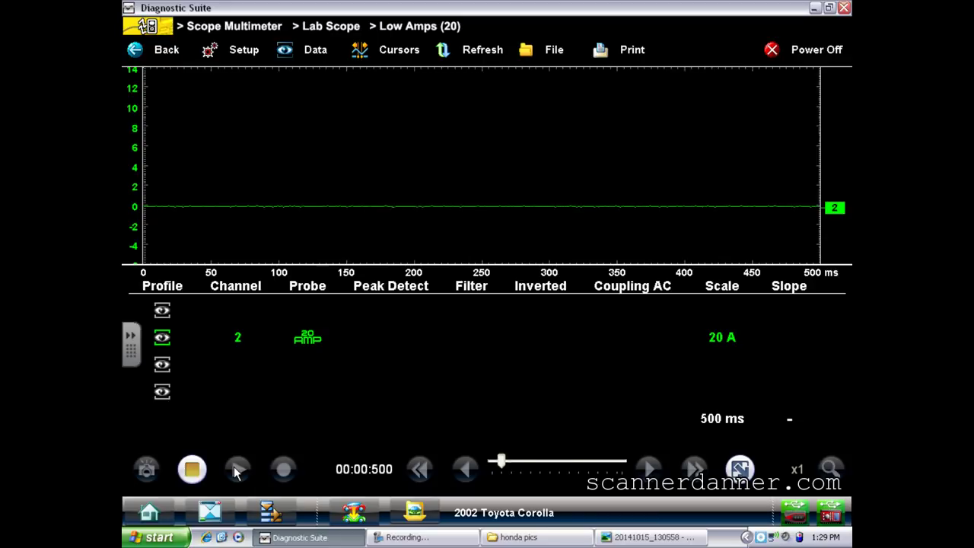
{"action": "left_click", "coordinate": [193, 470]}
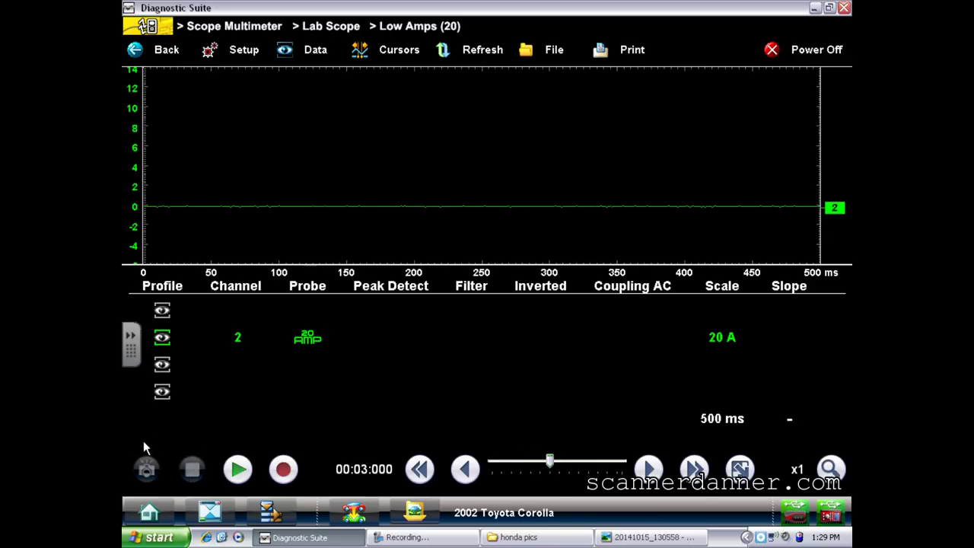
{"action": "left_click", "coordinate": [283, 469]}
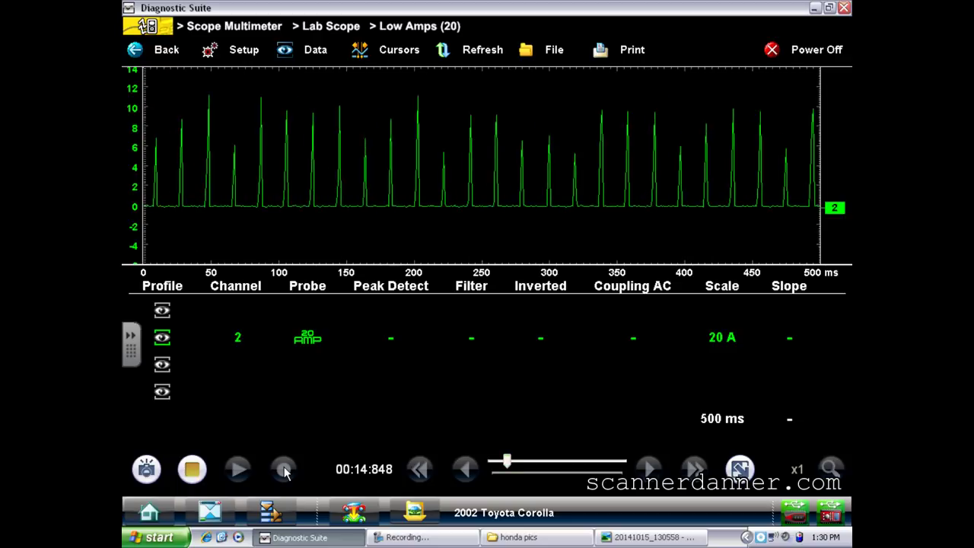
- Narrow the sweep from 500 ms to 20 ms, then 10 ms, and stop on a single ramp
{"action": "left_click", "coordinate": [708, 417]}
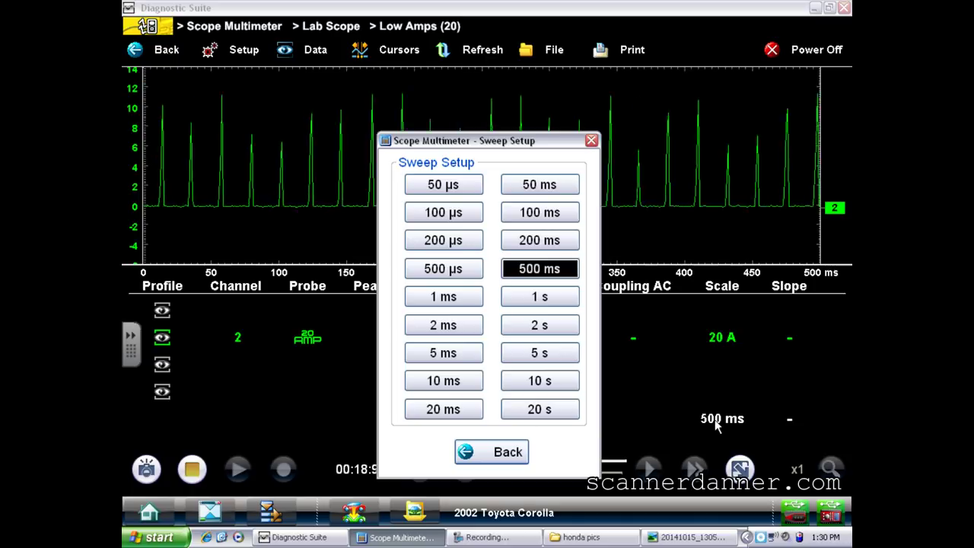
{"action": "left_click", "coordinate": [469, 415]}
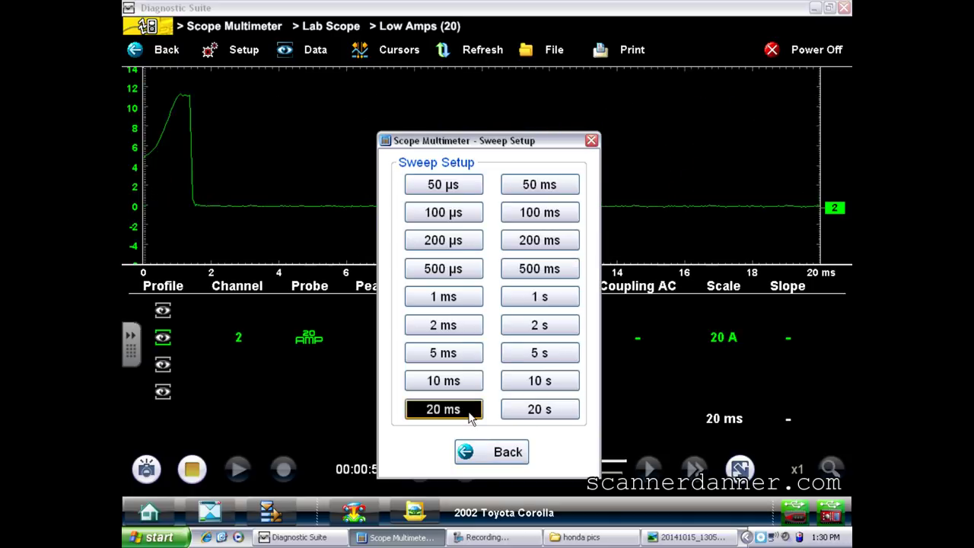
{"action": "left_click", "coordinate": [504, 452]}
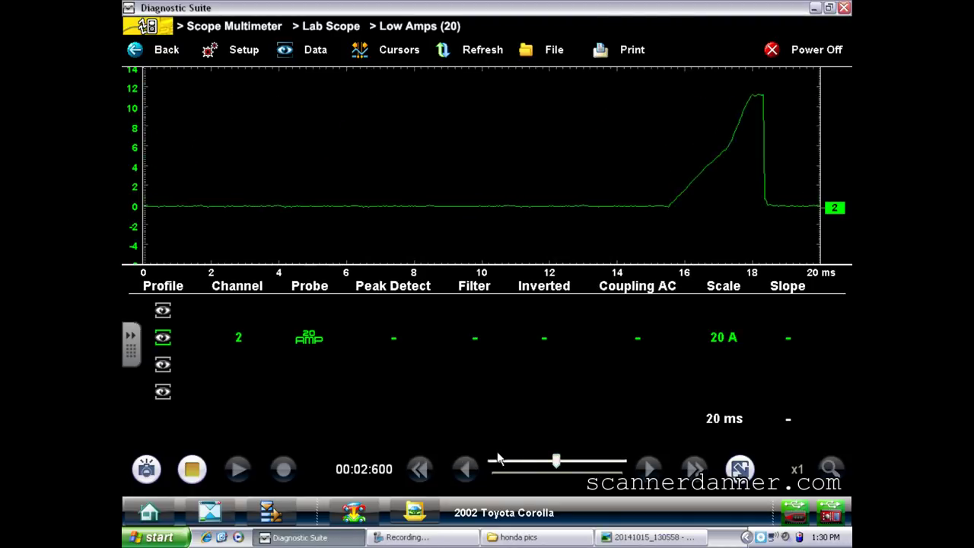
{"action": "left_click", "coordinate": [726, 424]}
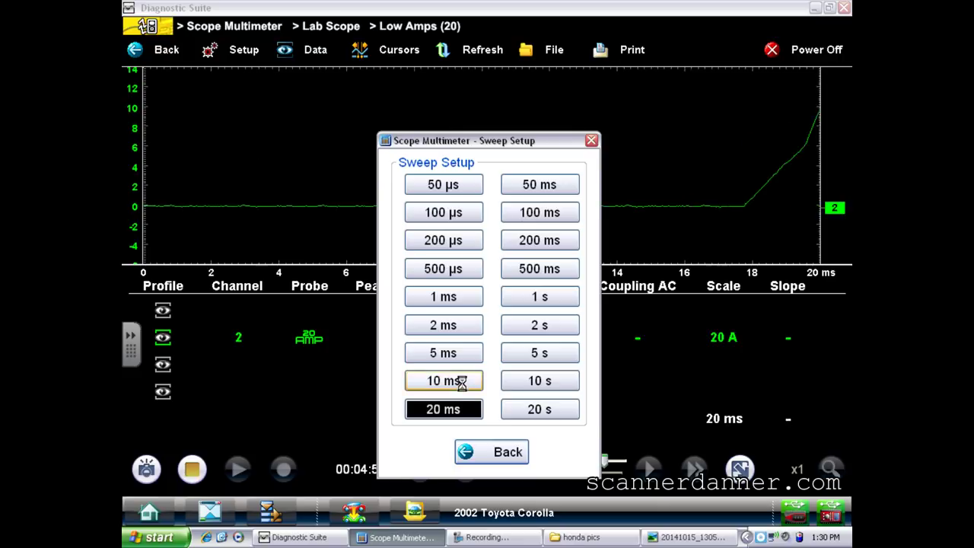
{"action": "left_click", "coordinate": [462, 385]}
{"action": "left_click", "coordinate": [493, 454]}
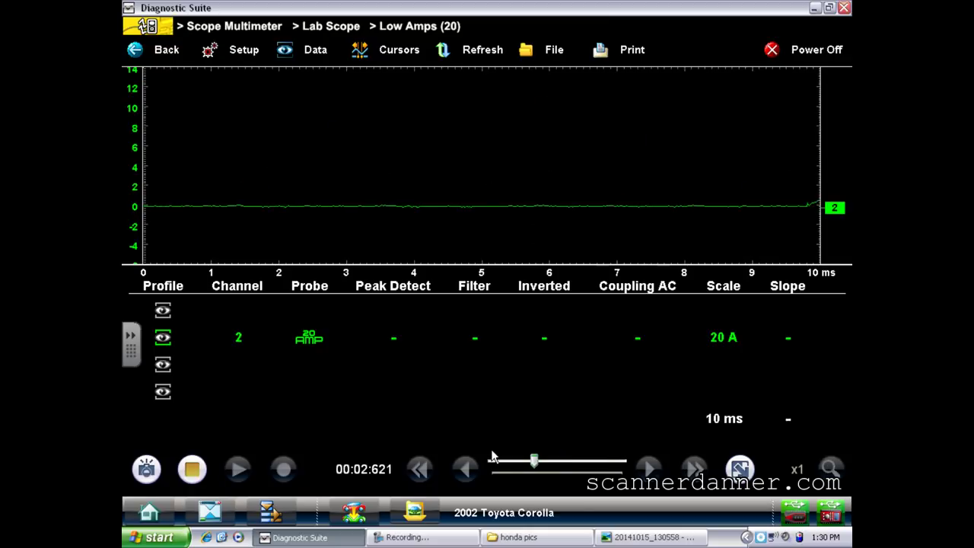
{"action": "left_click", "coordinate": [191, 469]}
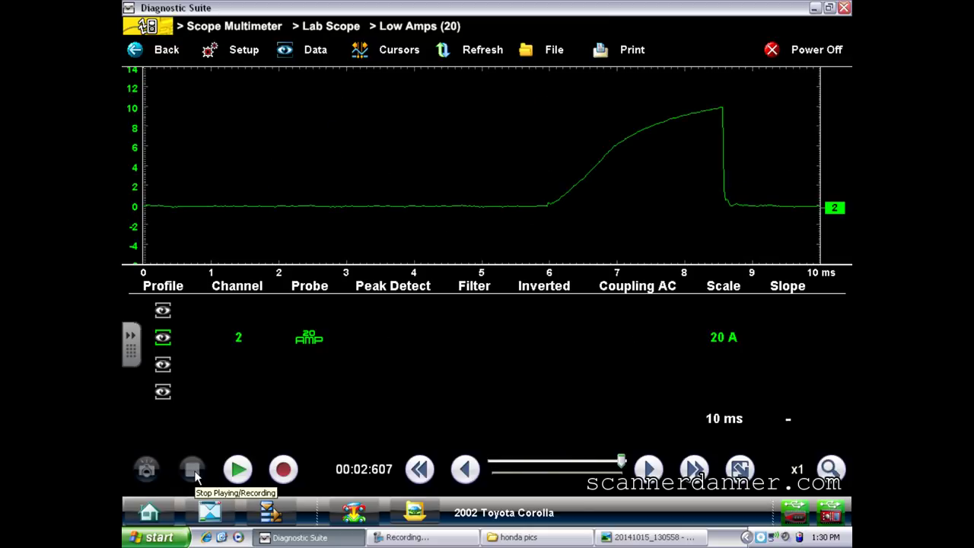
- Zoom the paused capture from x256 in to x8 and step forward through successive ramps
{"action": "left_click", "coordinate": [831, 469]}
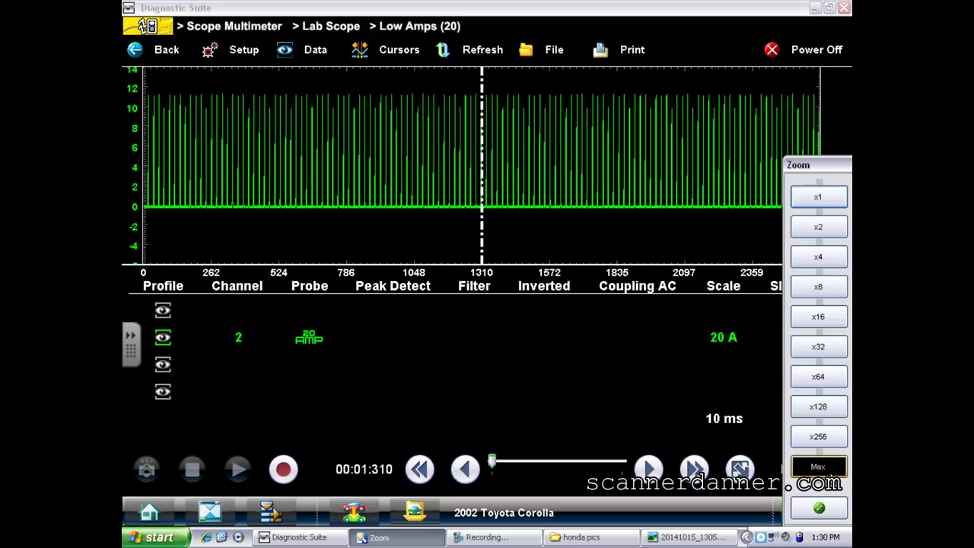
{"action": "left_click", "coordinate": [822, 438]}
{"action": "left_click", "coordinate": [821, 408]}
{"action": "left_click", "coordinate": [819, 376]}
{"action": "left_click", "coordinate": [818, 346]}
{"action": "left_click", "coordinate": [818, 316]}
{"action": "left_click", "coordinate": [815, 287]}
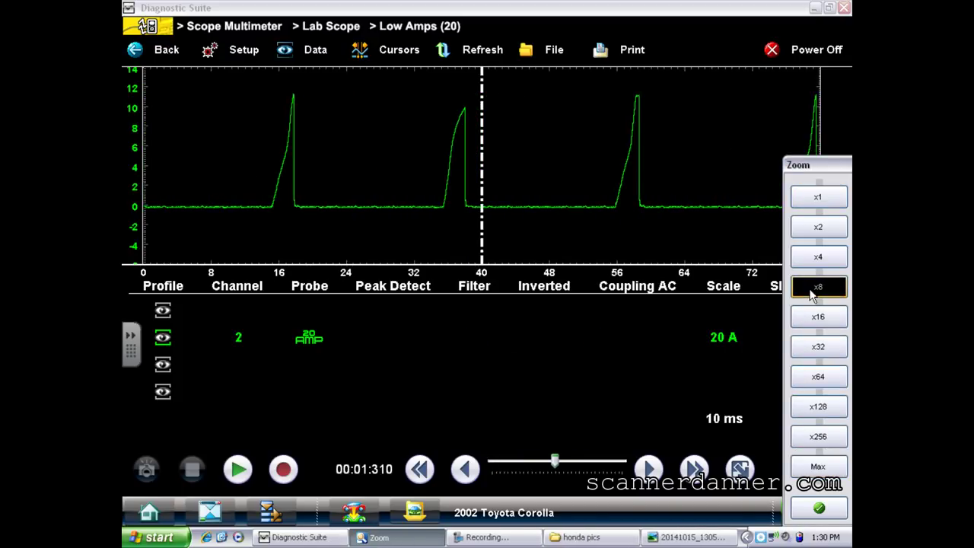
{"action": "left_click", "coordinate": [812, 259]}
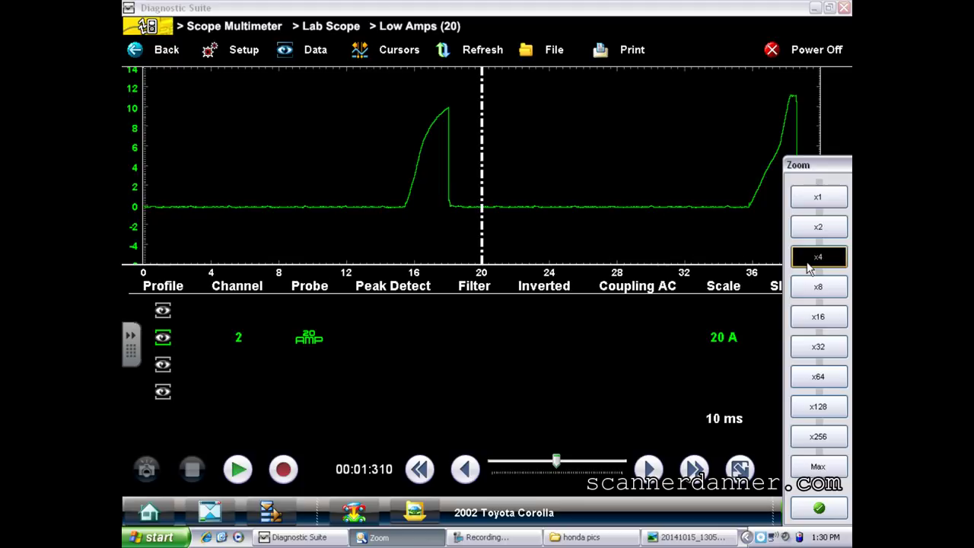
{"action": "left_click", "coordinate": [813, 288]}
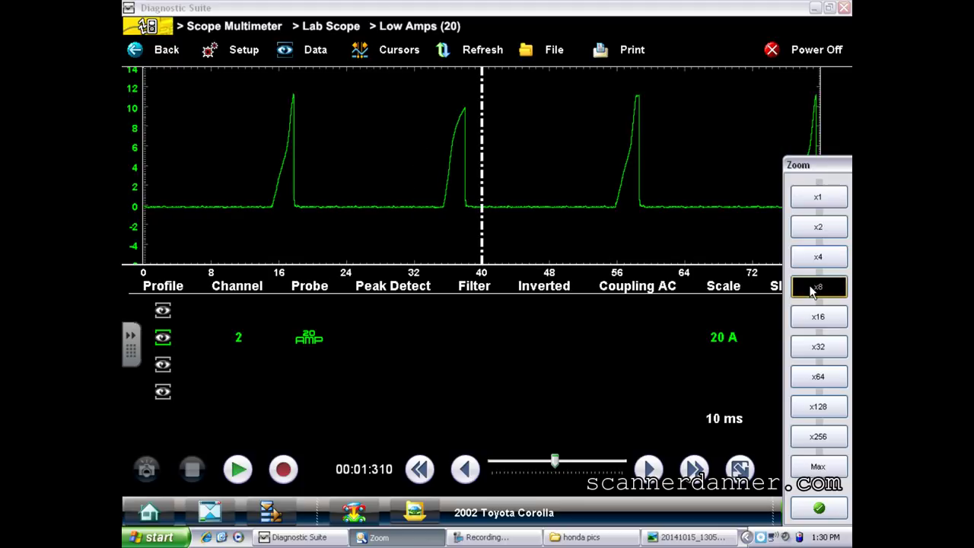
{"action": "left_click", "coordinate": [648, 469]}
{"action": "left_click", "coordinate": [649, 469]}
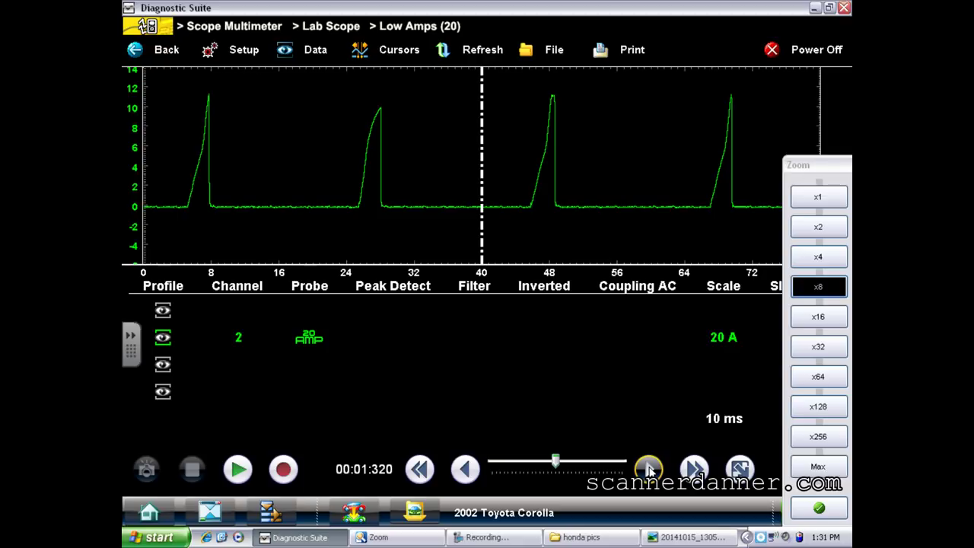
- Zoom out from x1 through x256 to Max, confirm, and start a new 10 ms recording
{"action": "left_click", "coordinate": [817, 198]}
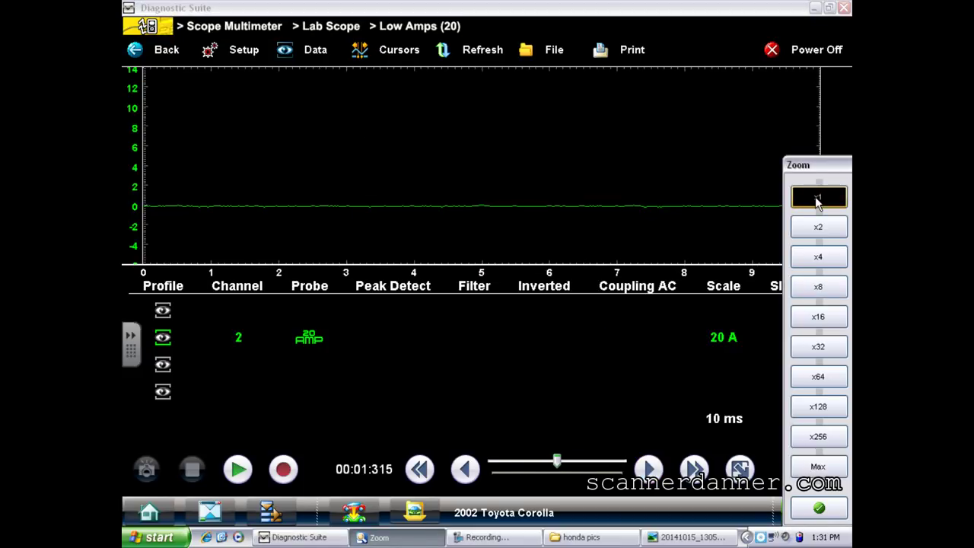
{"action": "left_click", "coordinate": [817, 227]}
{"action": "left_click", "coordinate": [818, 257]}
{"action": "left_click", "coordinate": [817, 286]}
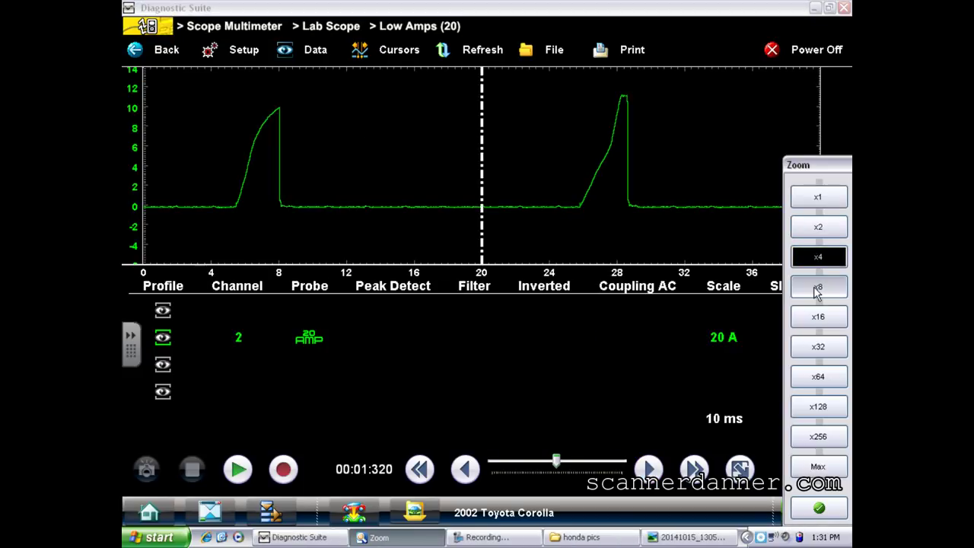
{"action": "left_click", "coordinate": [818, 316]}
{"action": "left_click", "coordinate": [818, 347]}
{"action": "left_click", "coordinate": [817, 376]}
{"action": "left_click", "coordinate": [818, 407]}
{"action": "left_click", "coordinate": [817, 436]}
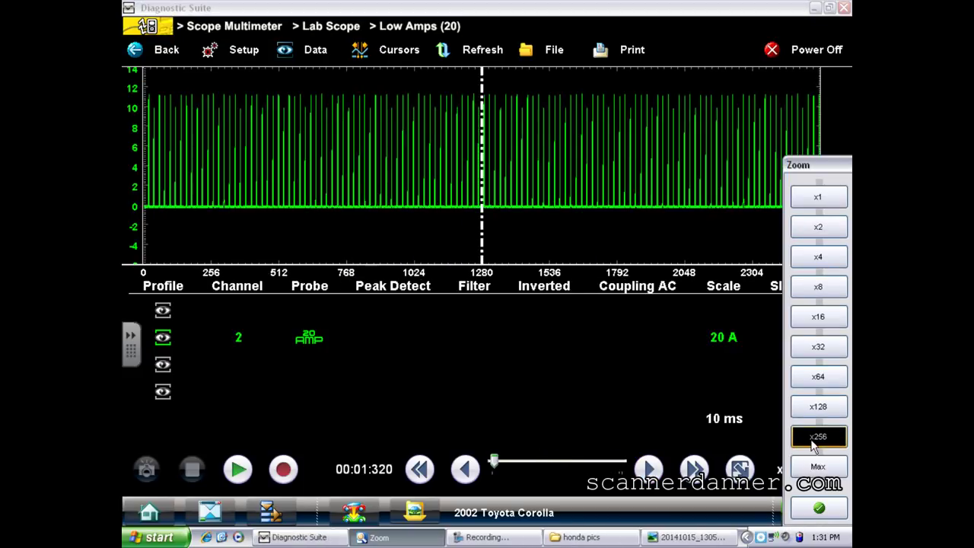
{"action": "left_click", "coordinate": [813, 467]}
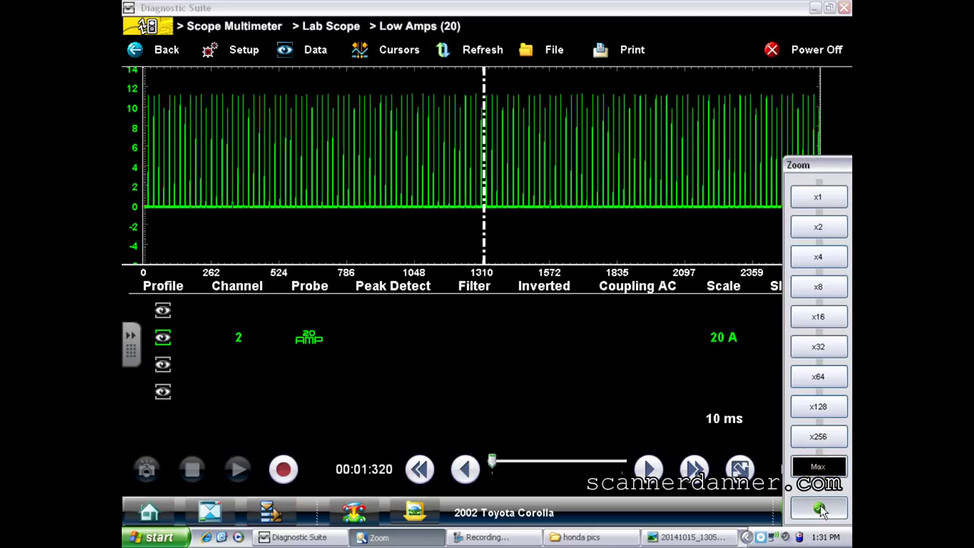
{"action": "left_click", "coordinate": [820, 508]}
{"action": "left_click", "coordinate": [283, 469]}
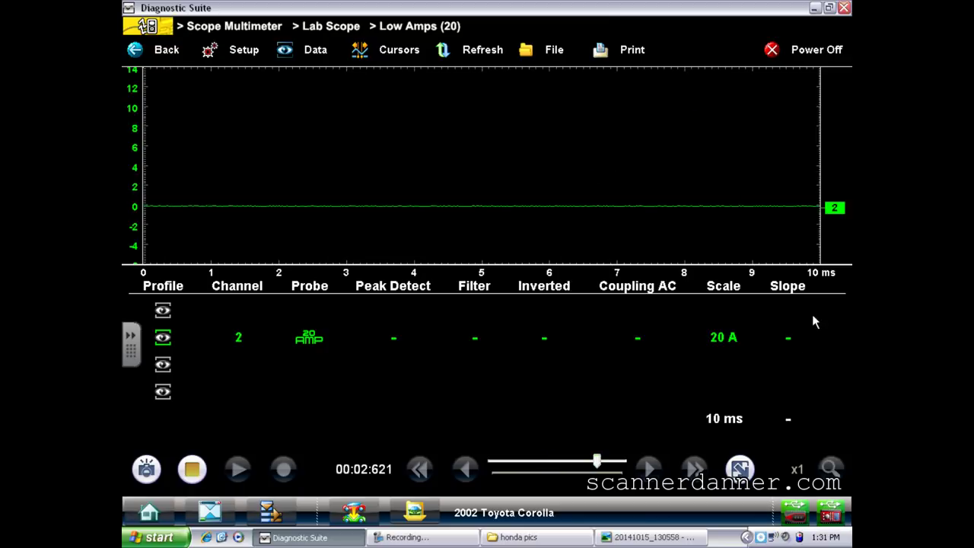
- Set channel 2's trigger slope to falling edge
{"action": "left_click", "coordinate": [790, 340]}
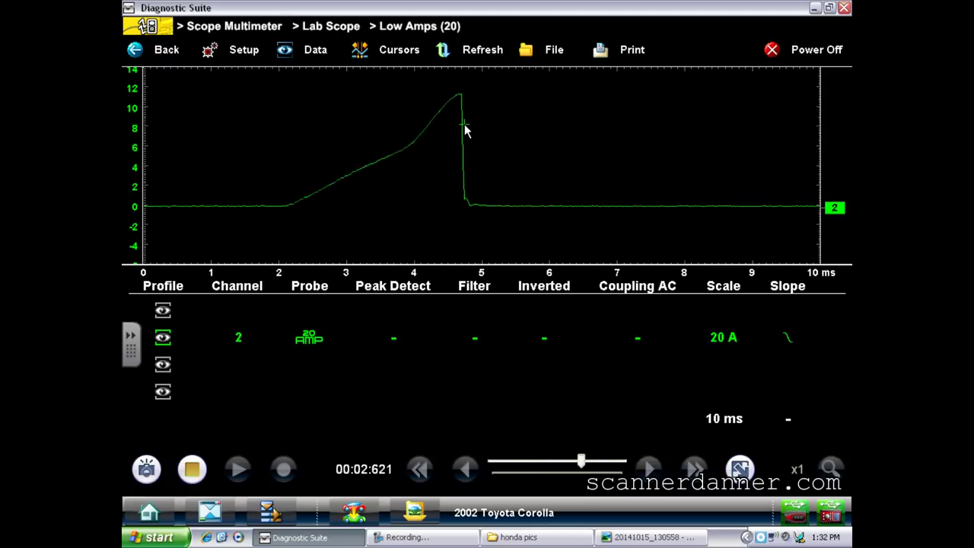
- Set channel 2's trigger mode to Manual in the scope's trigger settings
{"action": "left_click", "coordinate": [244, 50]}
{"action": "left_click", "coordinate": [411, 280]}
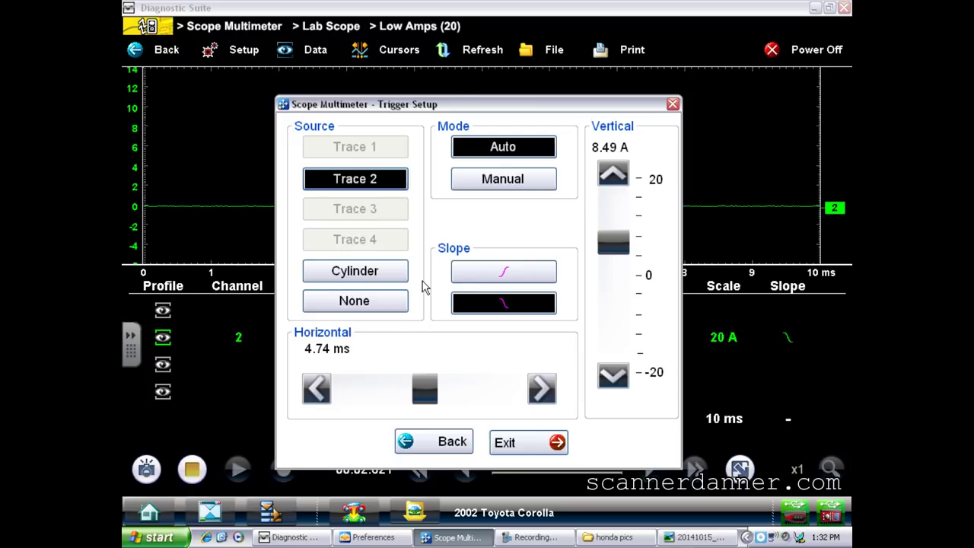
{"action": "left_click", "coordinate": [502, 185]}
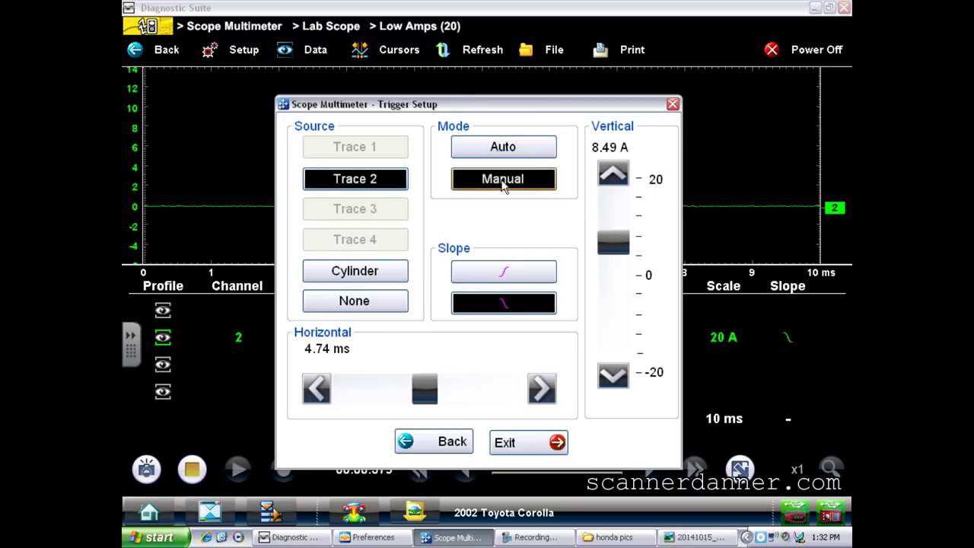
{"action": "left_click", "coordinate": [516, 446]}
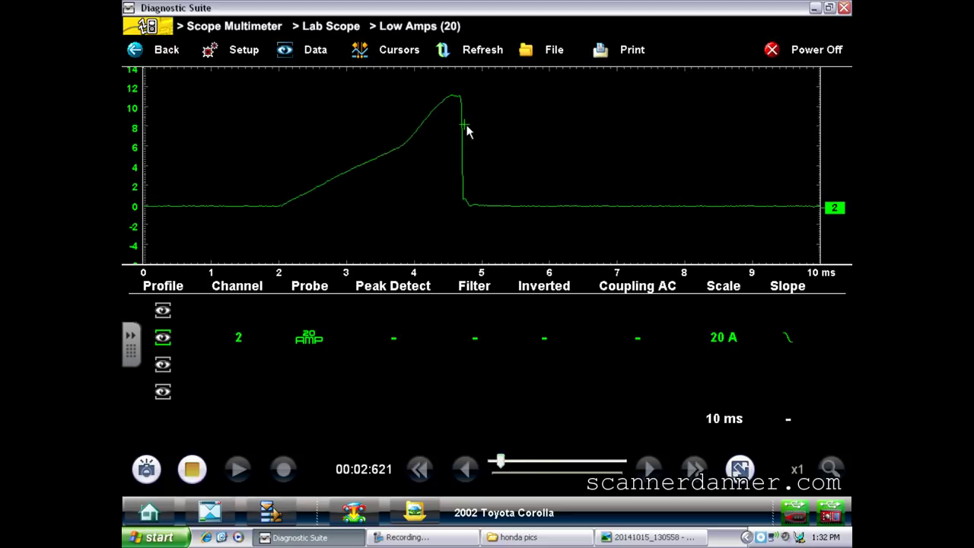
- Try manual trigger levels from the grid top down to about 7 A, settling near 6 A
{"action": "left_click", "coordinate": [468, 76]}
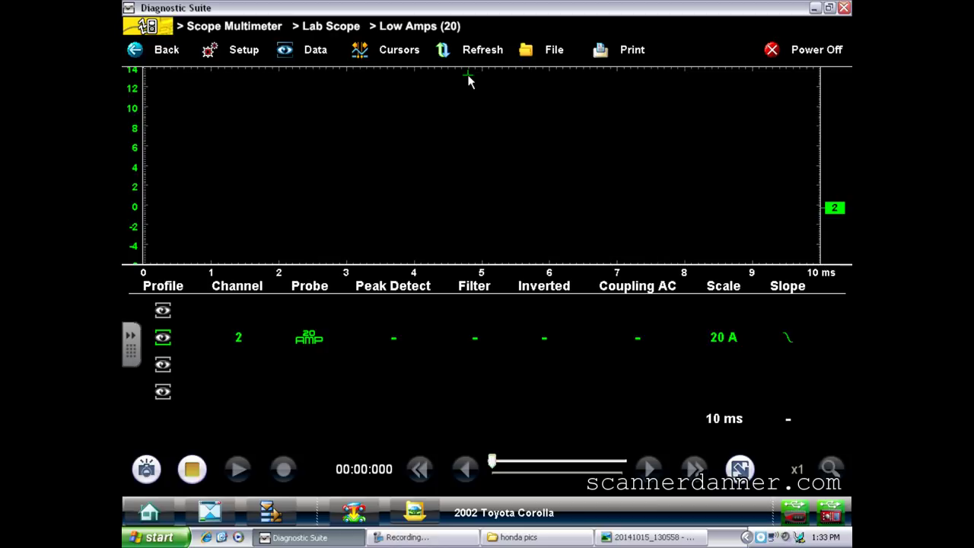
{"action": "left_click", "coordinate": [473, 139]}
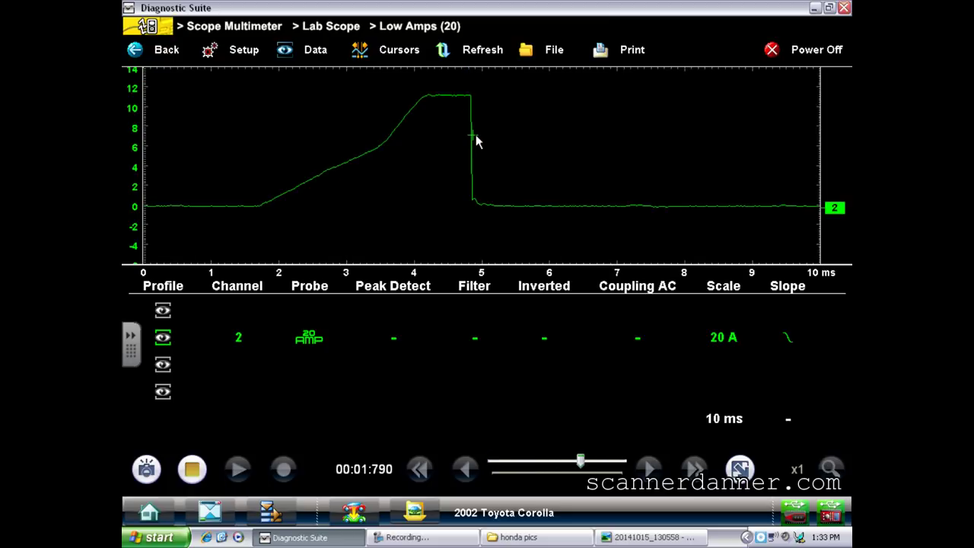
{"action": "left_click", "coordinate": [472, 241]}
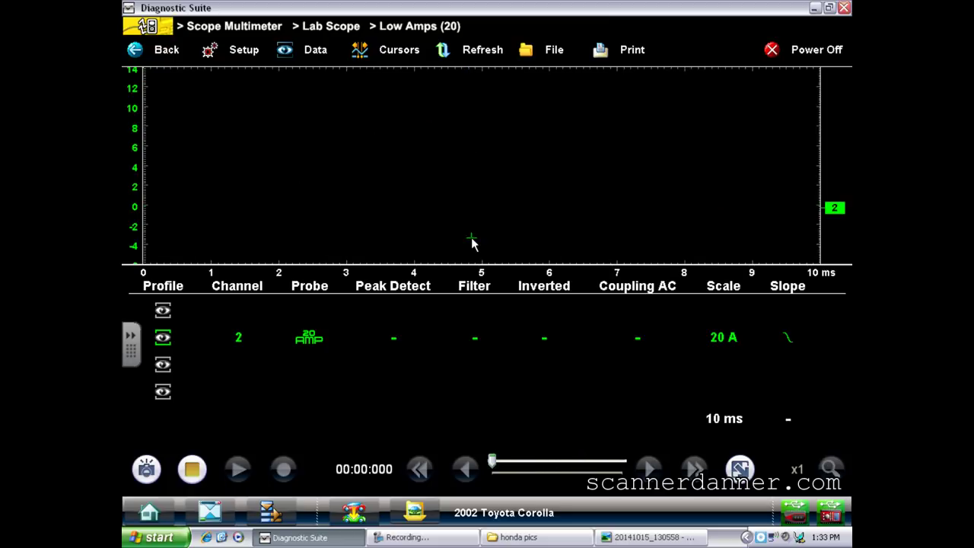
{"action": "left_click", "coordinate": [476, 163]}
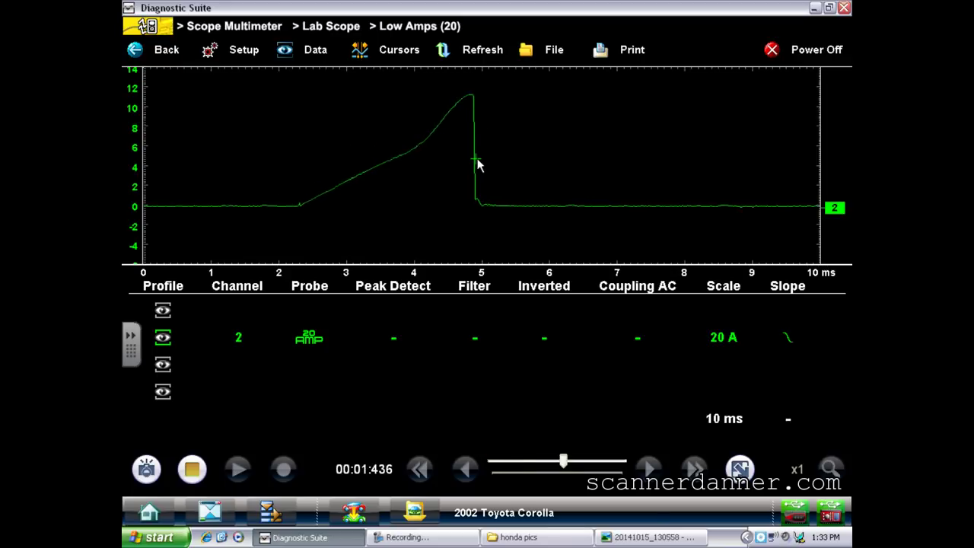
{"action": "left_click", "coordinate": [476, 75]}
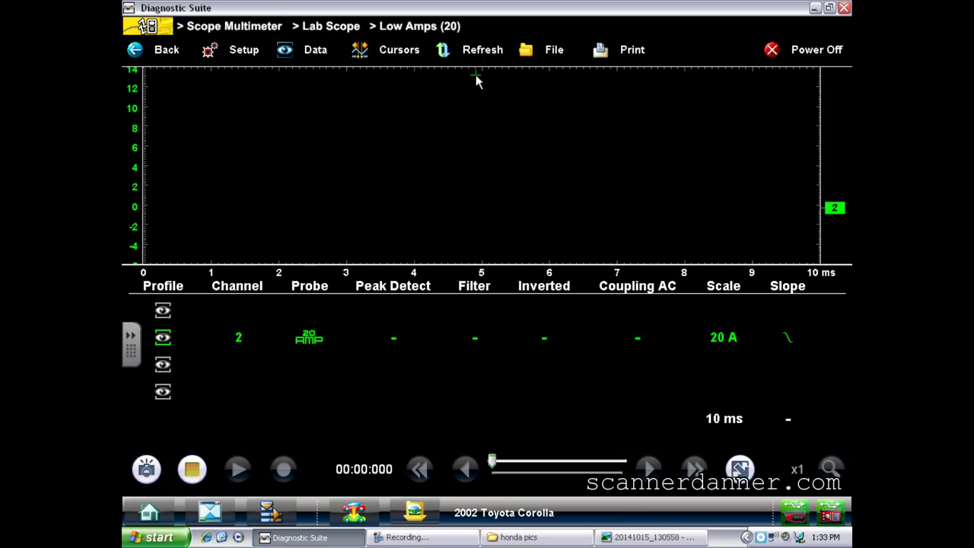
{"action": "left_click", "coordinate": [477, 147]}
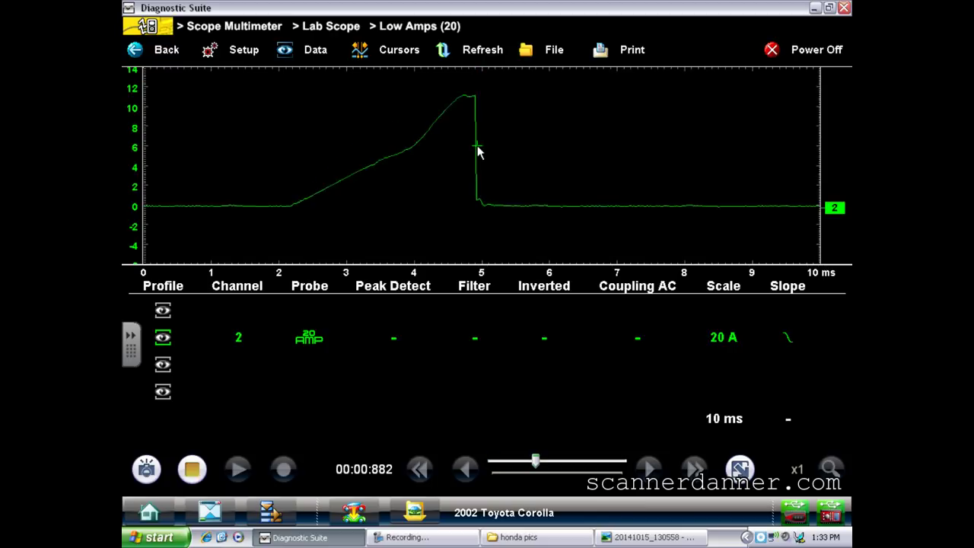
- Move the trigger point from about 2.3 ms to 5.4 ms and raise the level to 13 A
{"action": "left_click", "coordinate": [304, 159]}
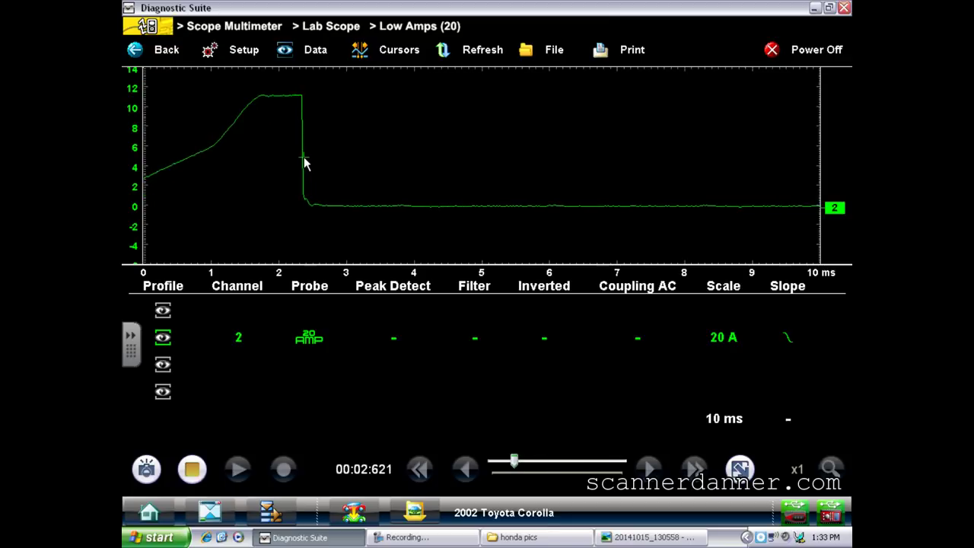
{"action": "left_click", "coordinate": [512, 158]}
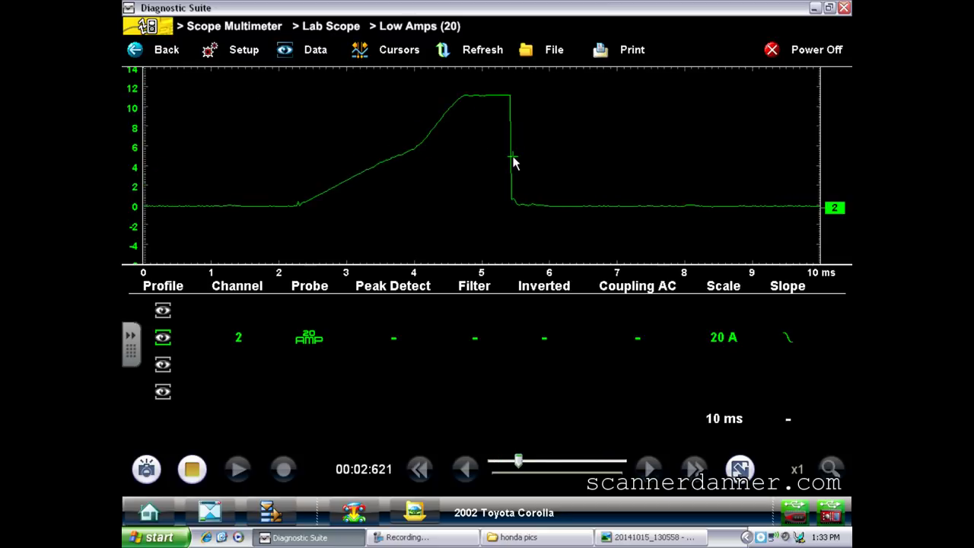
{"action": "left_click", "coordinate": [508, 81]}
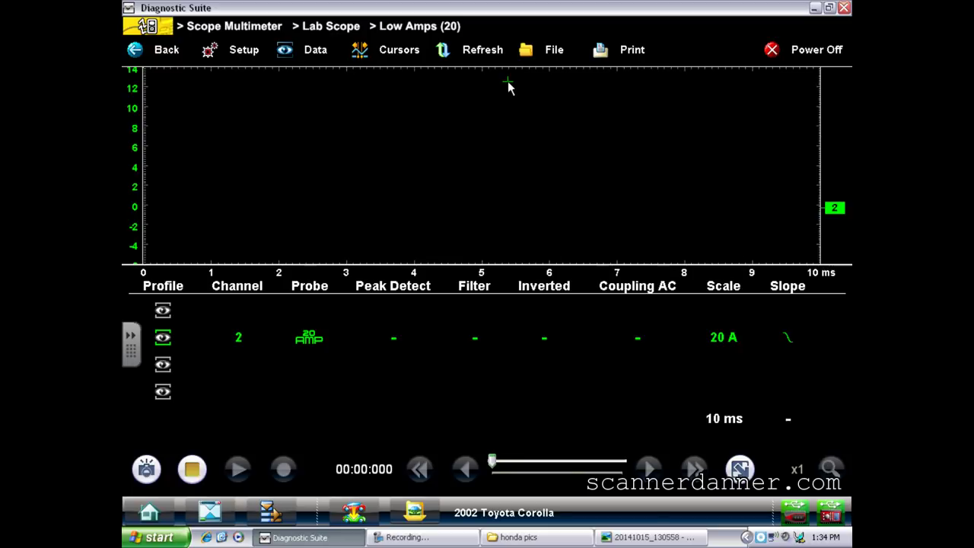
- Set the Trace 2 trigger source to None, then re-arm it with a falling slope trigger
{"action": "left_click", "coordinate": [243, 52]}
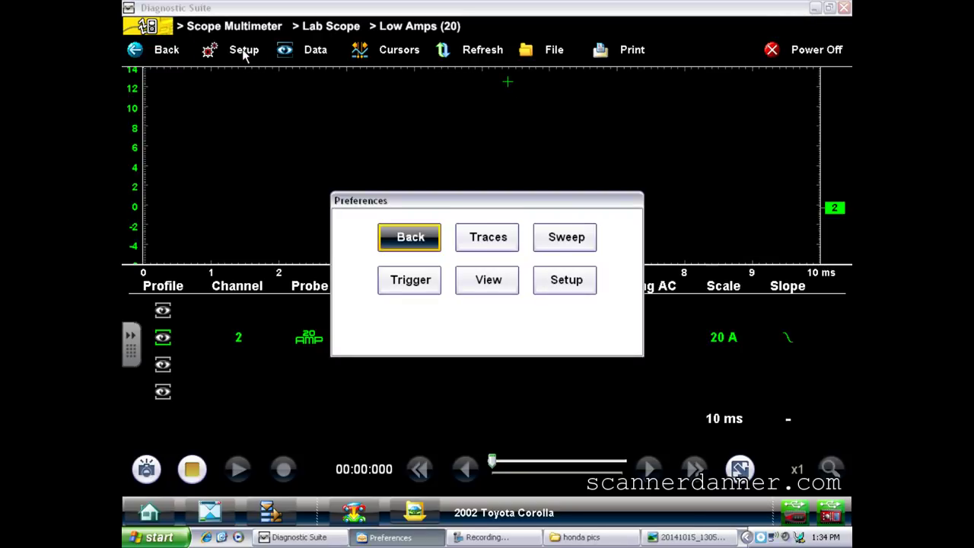
{"action": "left_click", "coordinate": [406, 281]}
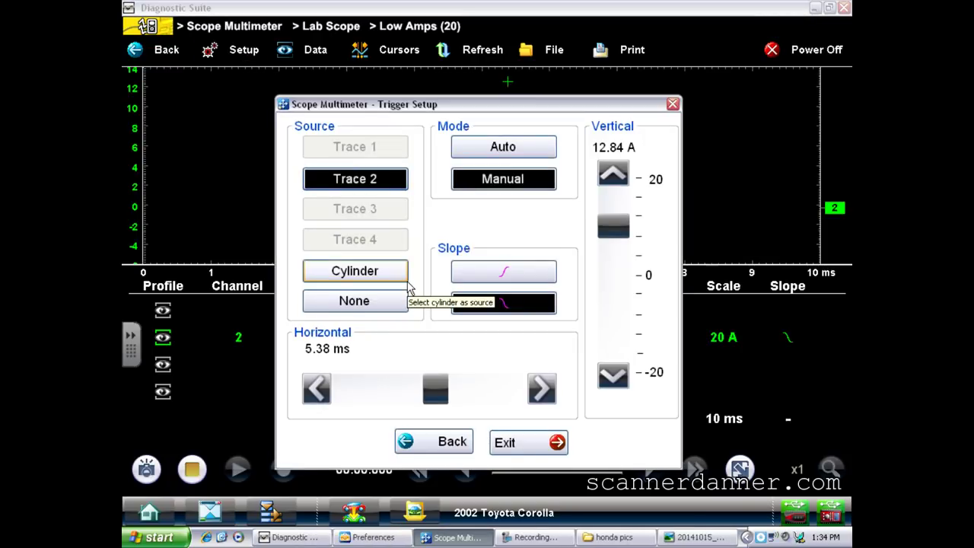
{"action": "left_click", "coordinate": [358, 300]}
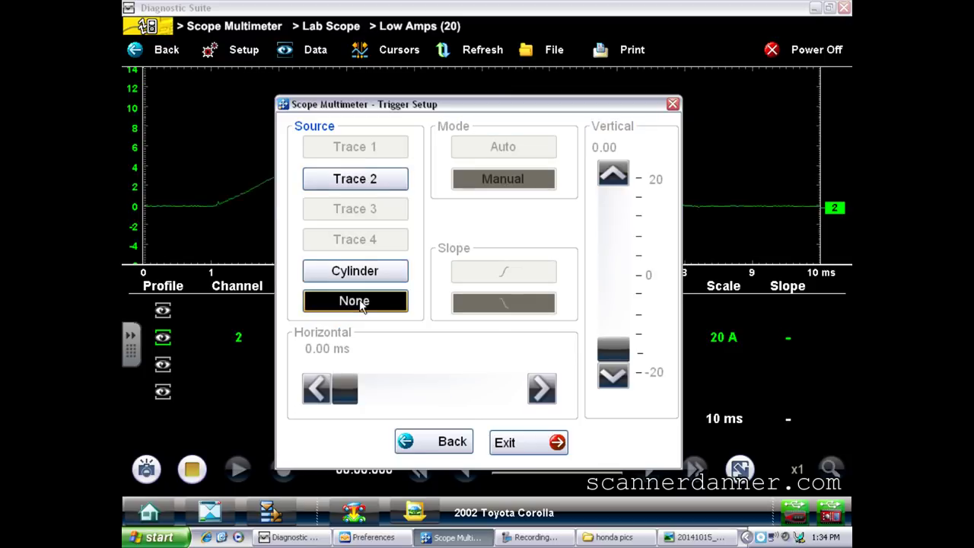
{"action": "left_click", "coordinate": [509, 448]}
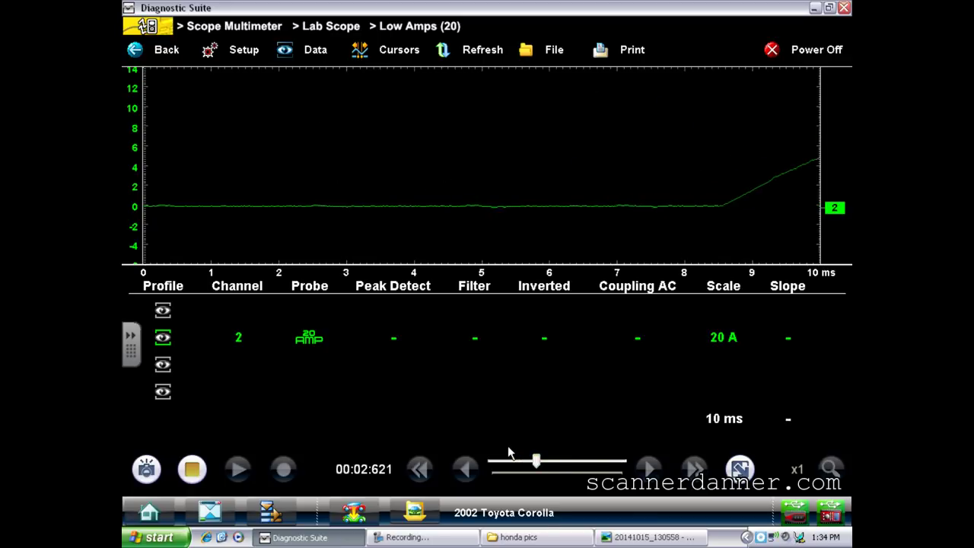
{"action": "left_click", "coordinate": [789, 338]}
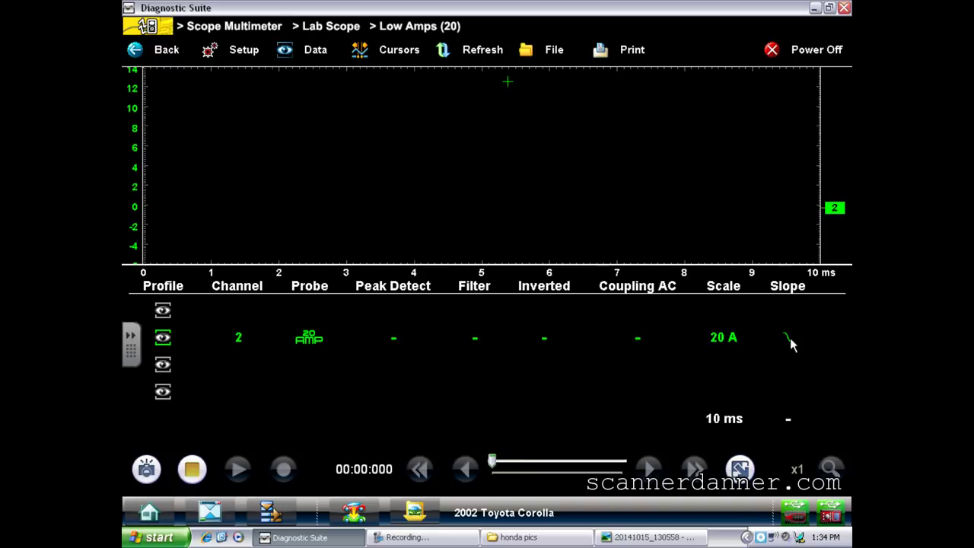
- Switch the channel 2 trigger to Auto mode and capture a coil current ramp near 10 A
{"action": "left_click", "coordinate": [248, 58]}
{"action": "left_click", "coordinate": [412, 280]}
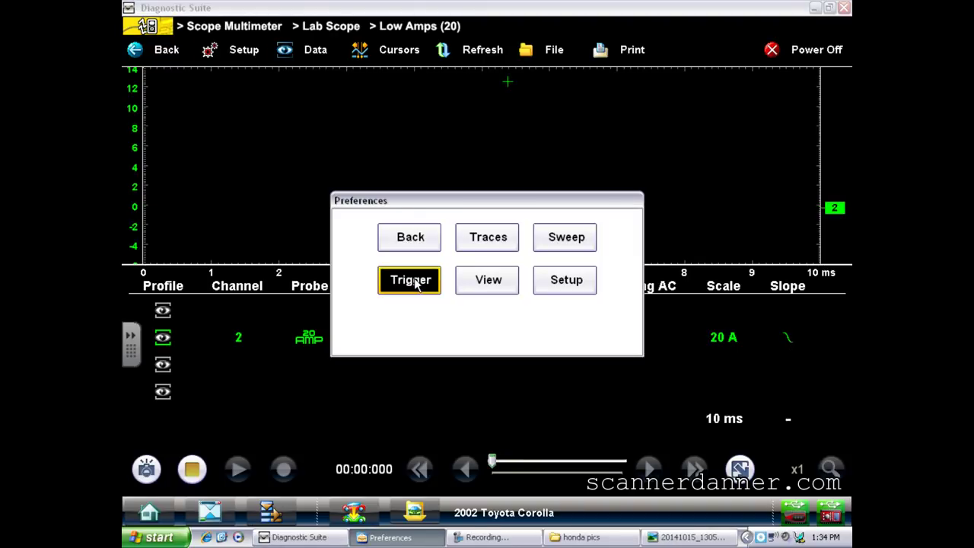
{"action": "left_click", "coordinate": [491, 155]}
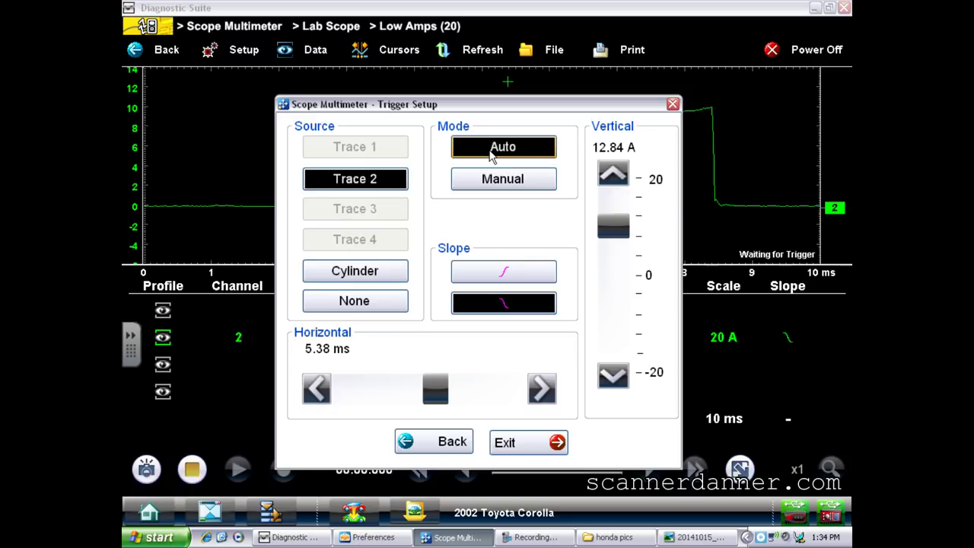
{"action": "left_click", "coordinate": [515, 442]}
{"action": "left_click", "coordinate": [514, 452]}
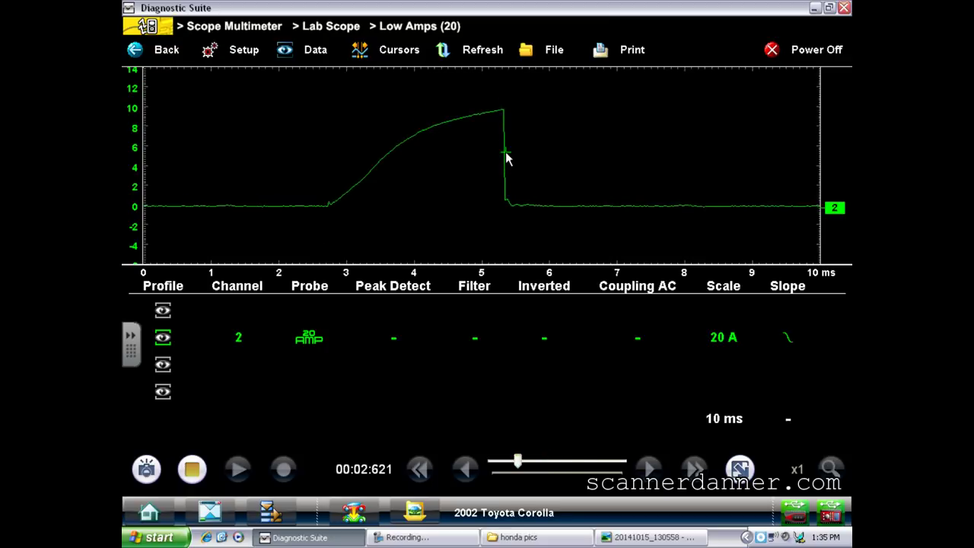
- Stop the live capture and zoom out to Max to show all recorded ramps
{"action": "left_click", "coordinate": [202, 474]}
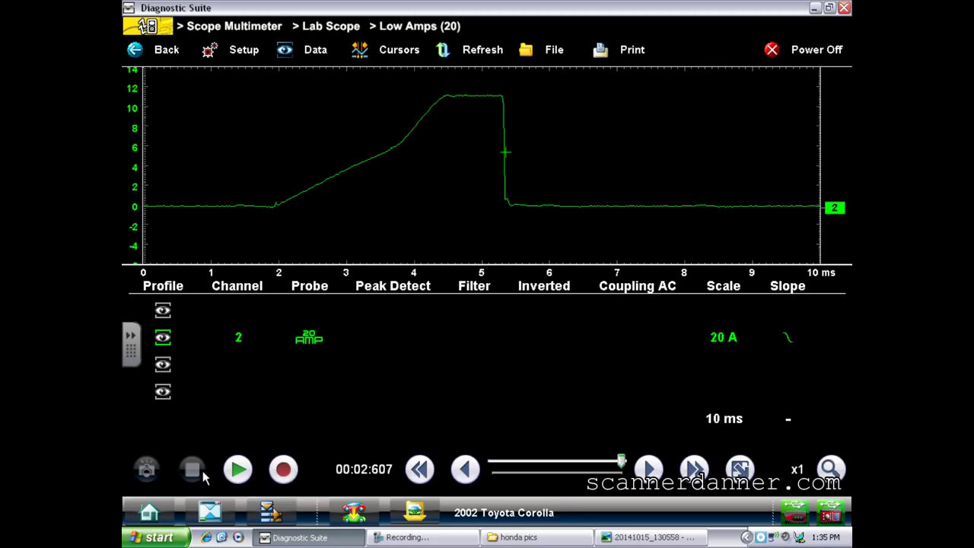
{"action": "left_click", "coordinate": [831, 469]}
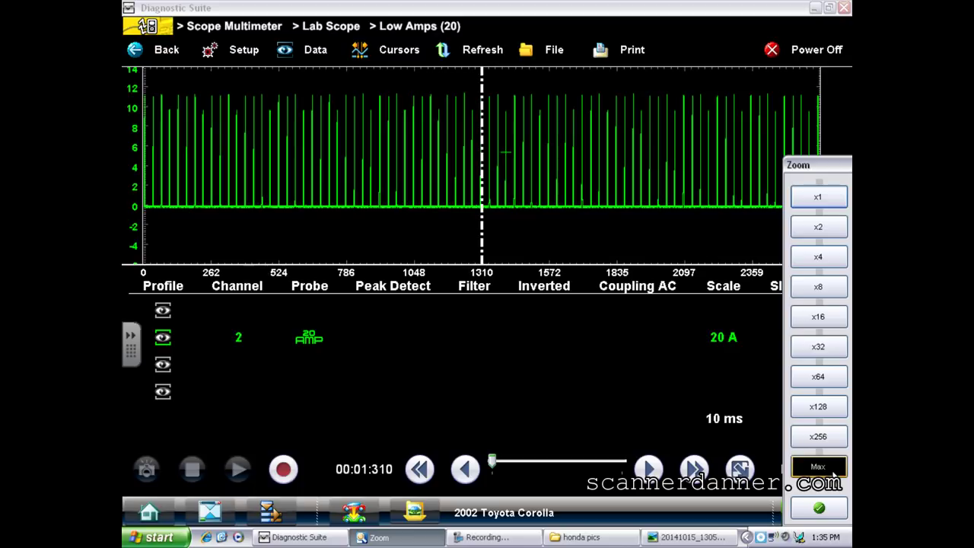
- Step the zoom from x1 through x2, x4 and x8 to x16, reviewing an earlier ramp
{"action": "left_click", "coordinate": [819, 199]}
{"action": "left_click", "coordinate": [815, 229]}
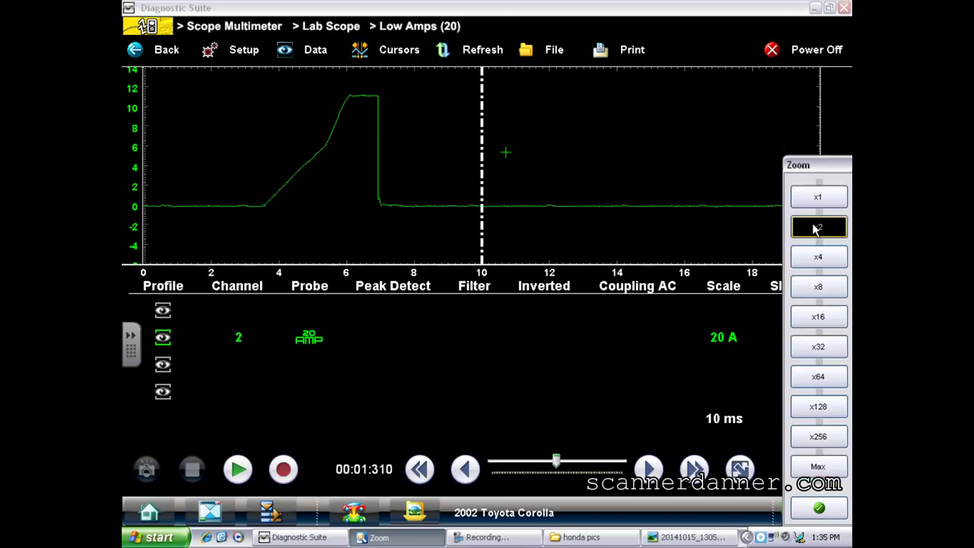
{"action": "left_click", "coordinate": [814, 256]}
{"action": "left_click", "coordinate": [815, 285]}
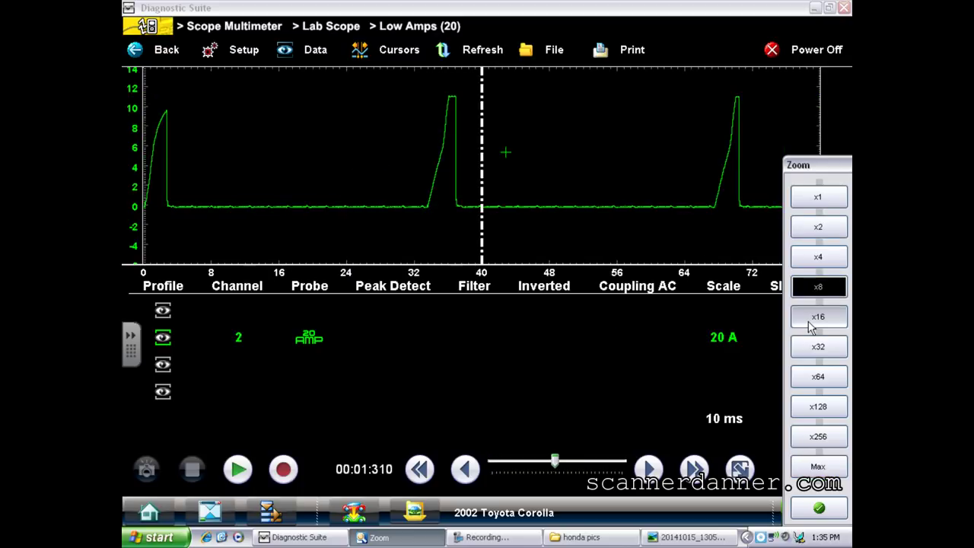
{"action": "left_click", "coordinate": [813, 319]}
{"action": "left_click_drag", "start_coordinate": [481, 241], "coordinate": [320, 236]}
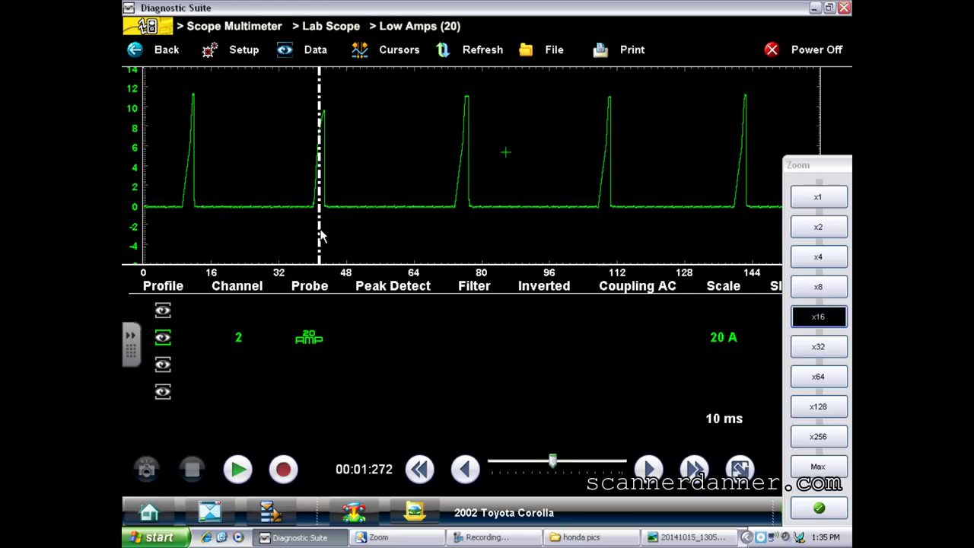
- Compare ramps at x1, x8 and x16, settle back on x1, and return Home
{"action": "left_click", "coordinate": [819, 201]}
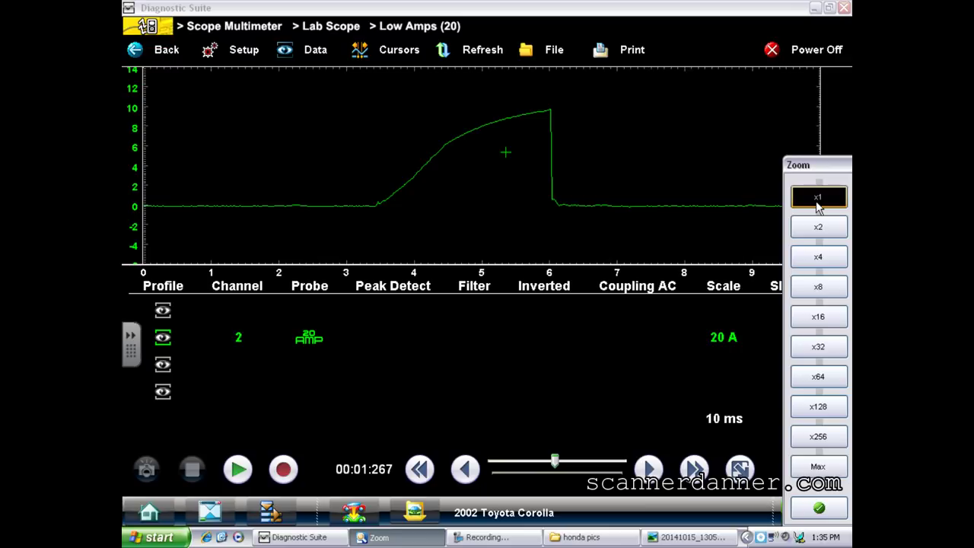
{"action": "left_click", "coordinate": [818, 200]}
{"action": "left_click", "coordinate": [818, 288]}
{"action": "left_click", "coordinate": [819, 320]}
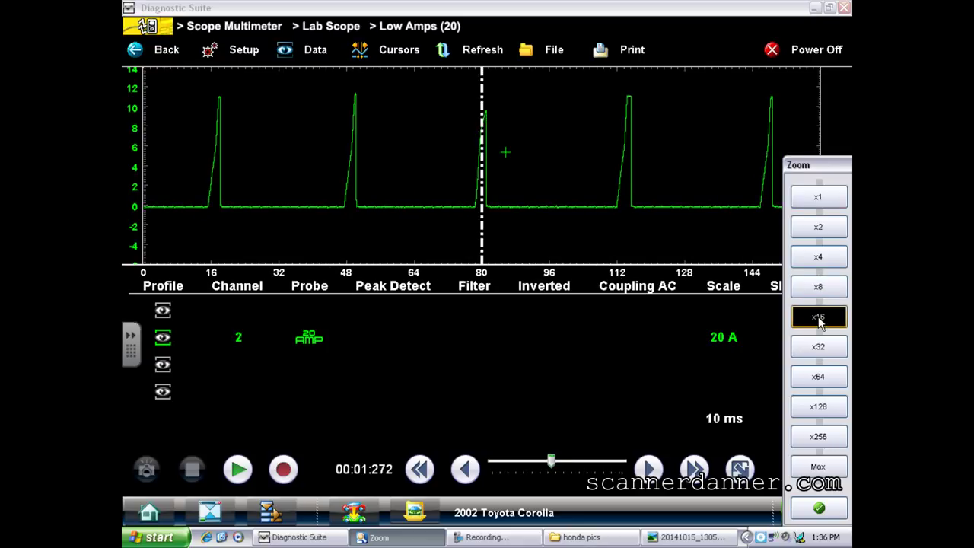
{"action": "left_click_drag", "start_coordinate": [483, 240], "coordinate": [355, 241]}
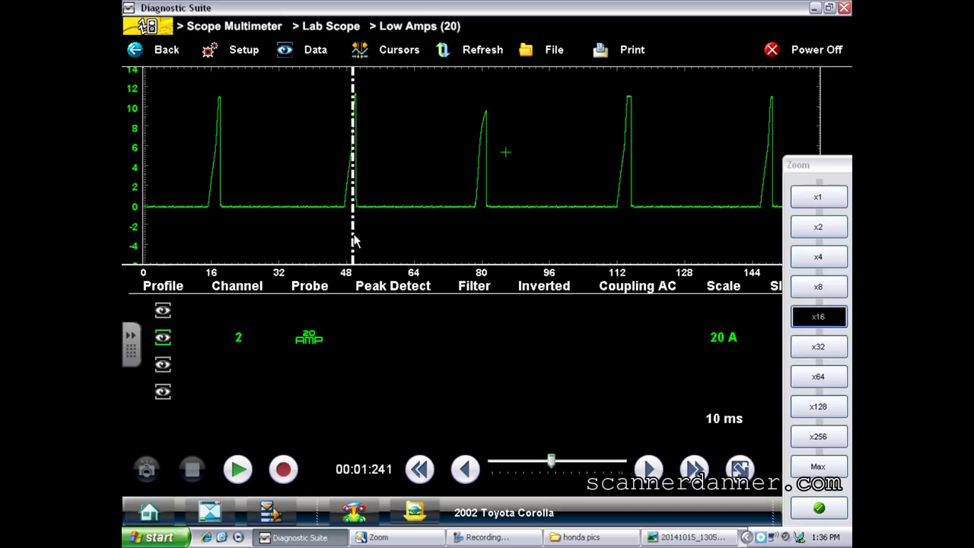
{"action": "left_click", "coordinate": [817, 201]}
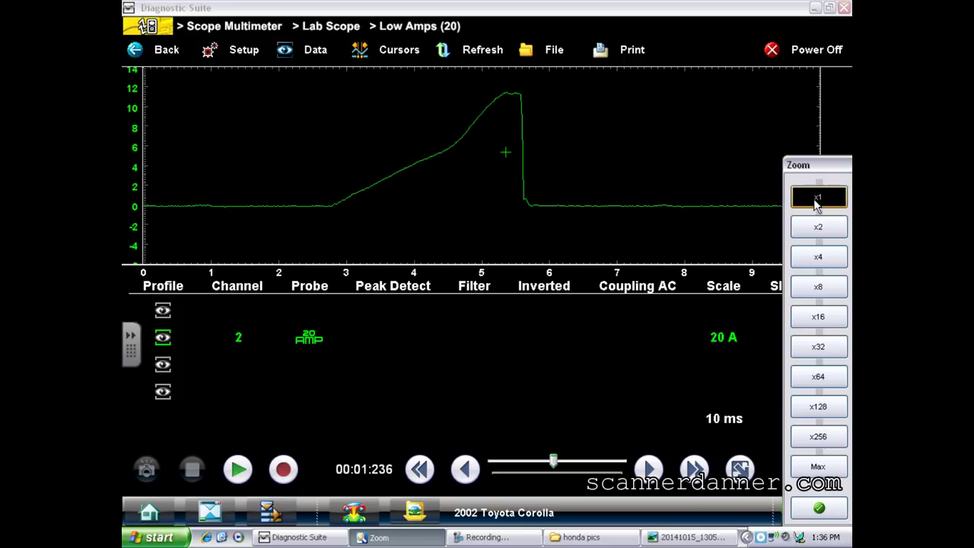
{"action": "left_click", "coordinate": [154, 506]}
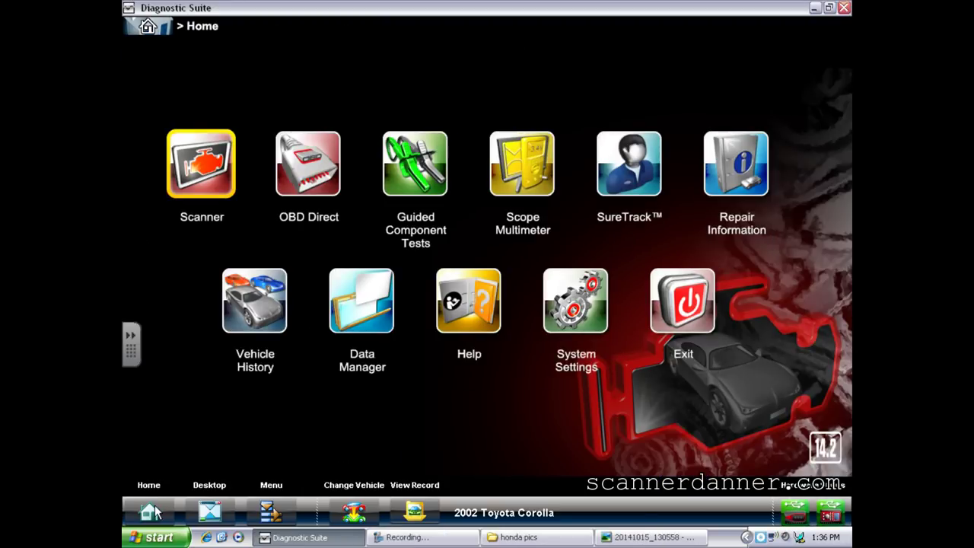
{"action": "left_click", "coordinate": [386, 312]}
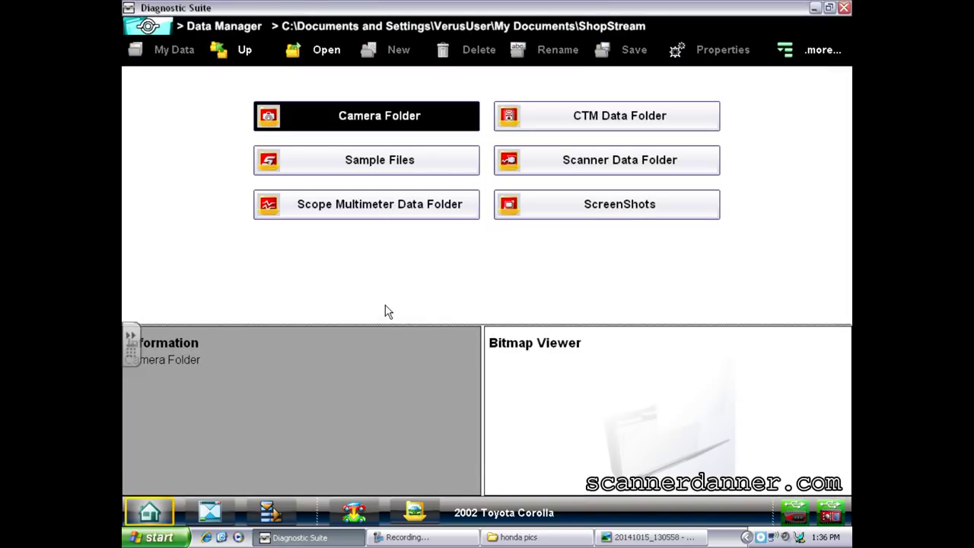
{"action": "left_click", "coordinate": [526, 211]}
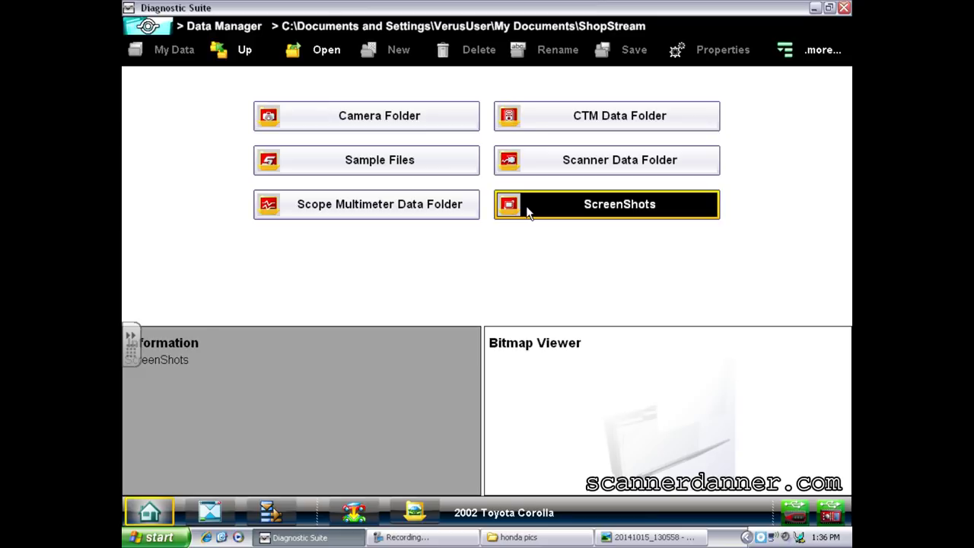
{"action": "left_click", "coordinate": [160, 512]}
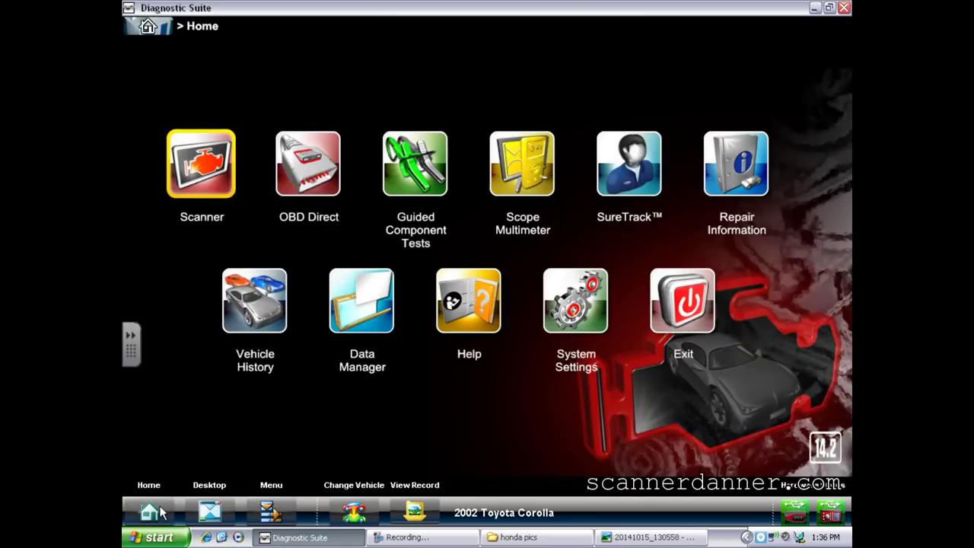
- Reopen the Scope Multimeter recording and zoom out through x8 and x16 to x32
{"action": "left_click", "coordinate": [516, 176]}
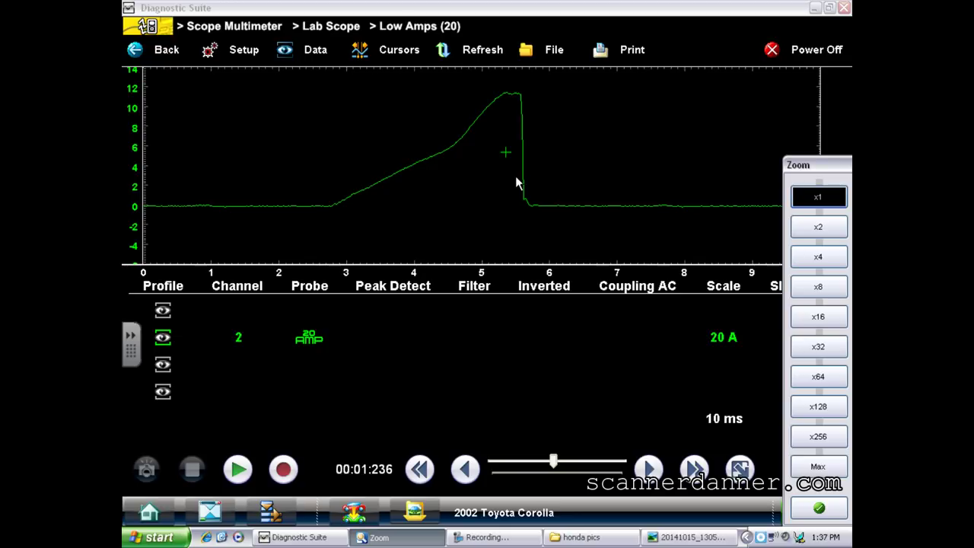
{"action": "left_click", "coordinate": [812, 290]}
{"action": "left_click", "coordinate": [812, 326]}
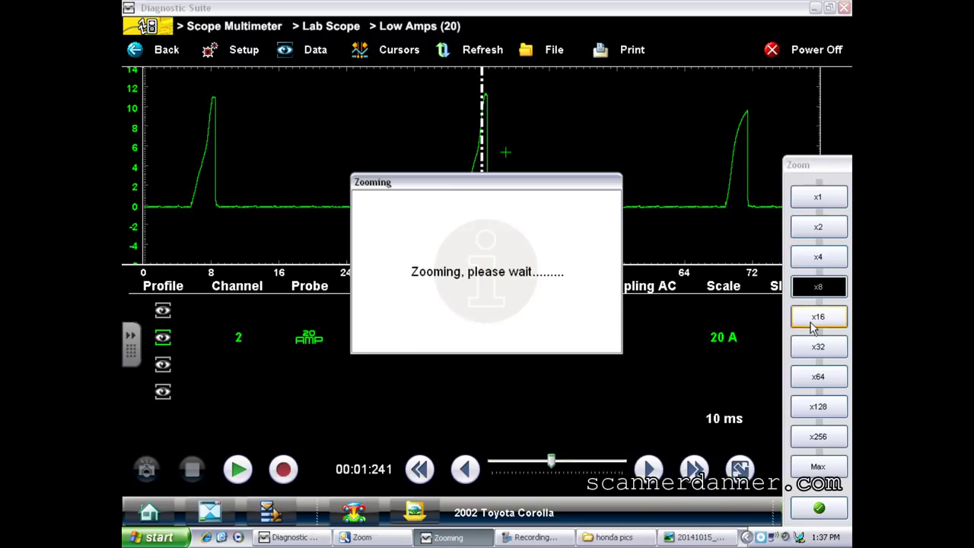
{"action": "left_click", "coordinate": [813, 349]}
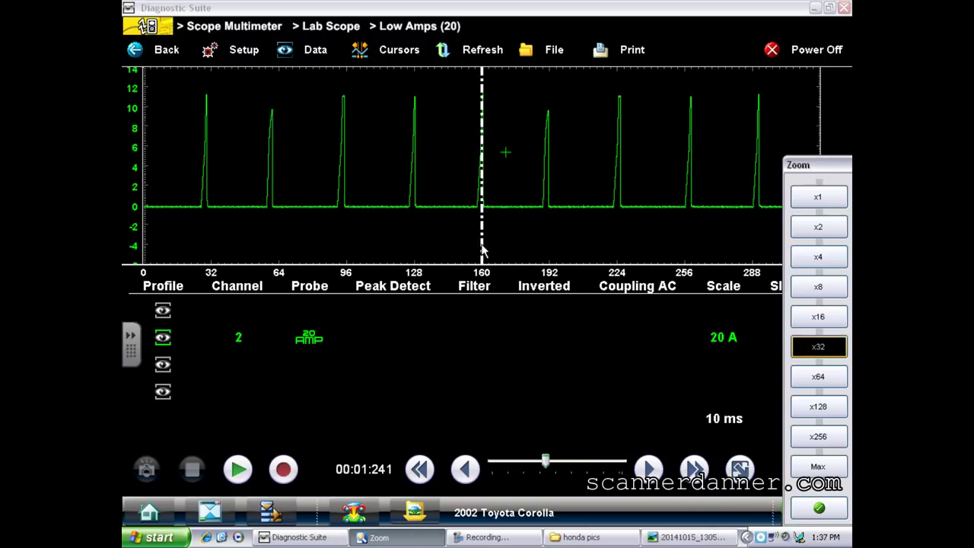
- Re-step the zoom x8, x16, x32 and sweep the review marker from early ramps to the last
{"action": "left_click", "coordinate": [816, 294]}
{"action": "left_click", "coordinate": [817, 324]}
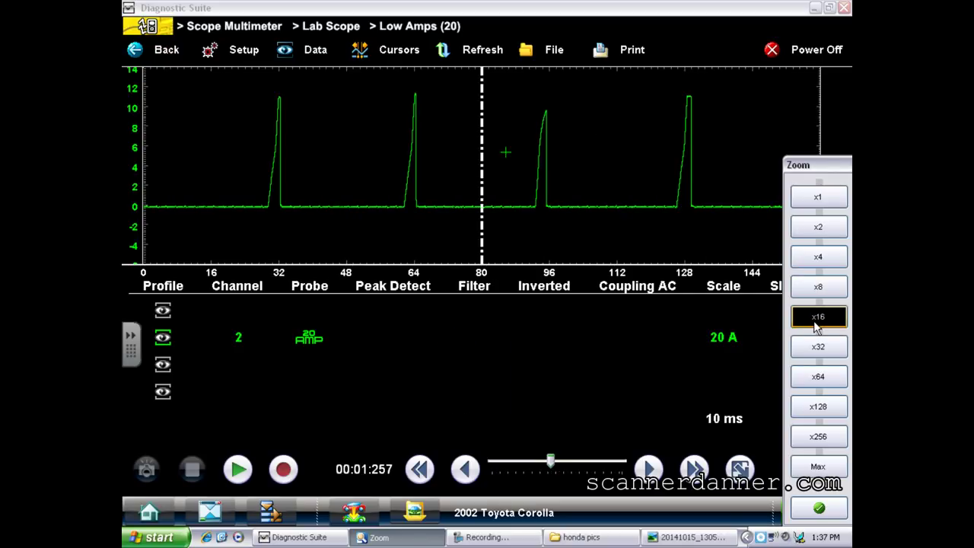
{"action": "left_click", "coordinate": [817, 352]}
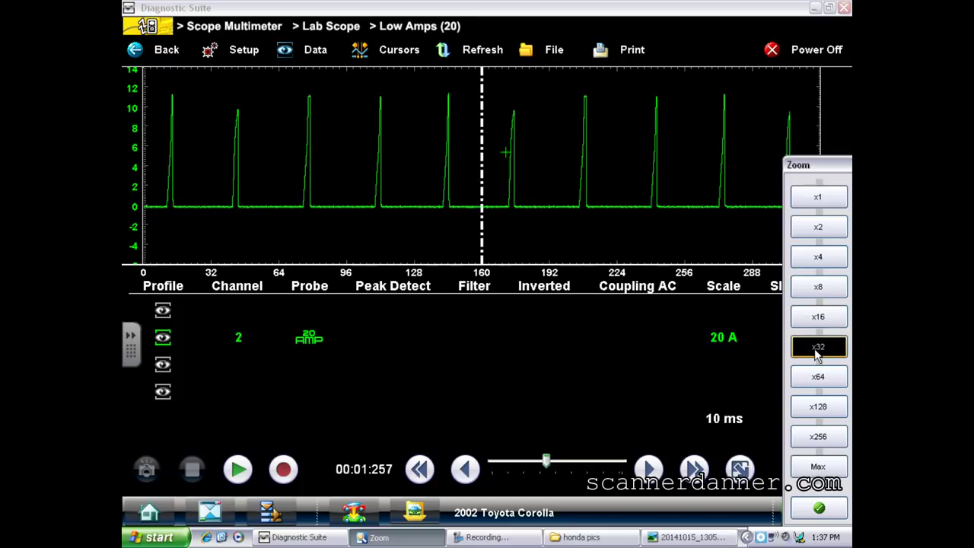
{"action": "left_click_drag", "start_coordinate": [481, 245], "coordinate": [237, 249]}
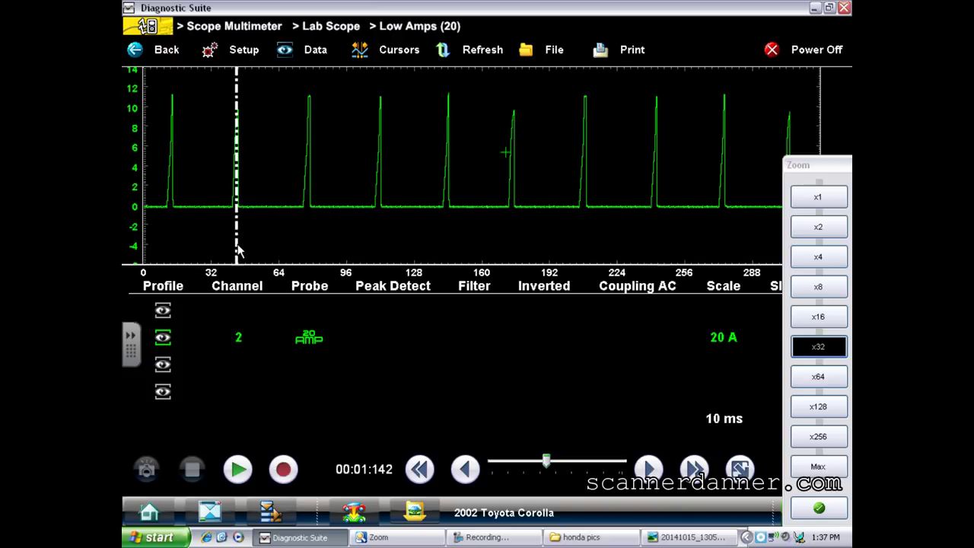
{"action": "mouse_move", "coordinate": [237, 250]}
{"action": "left_mouse_down"}
{"action": "mouse_move", "coordinate": [450, 237]}
{"action": "mouse_move", "coordinate": [739, 244]}
{"action": "mouse_move", "coordinate": [807, 259]}
{"action": "left_mouse_up"}
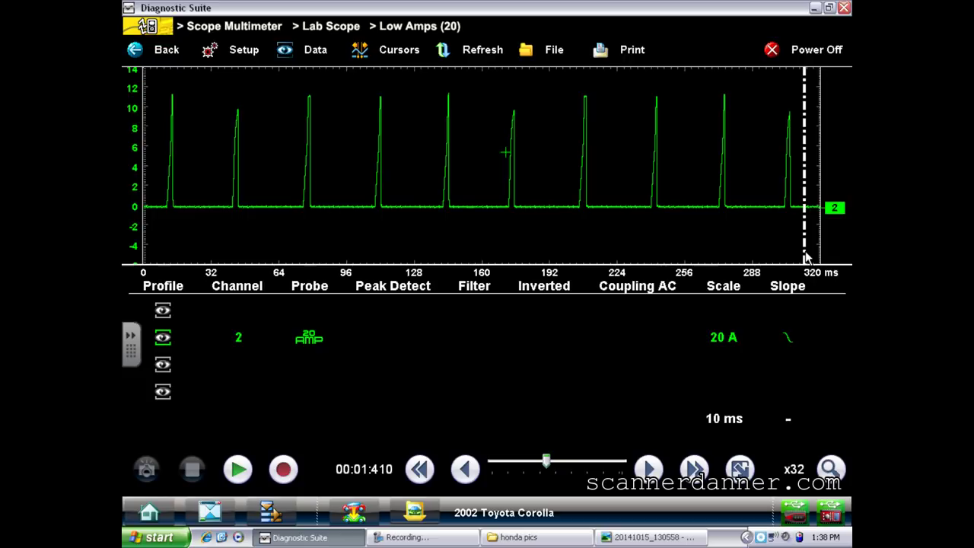
- Read the engine's current codes P0300, P0302, P0303 and P1305 via Scanner > Codes Only, then return Home
{"action": "left_click", "coordinate": [151, 510]}
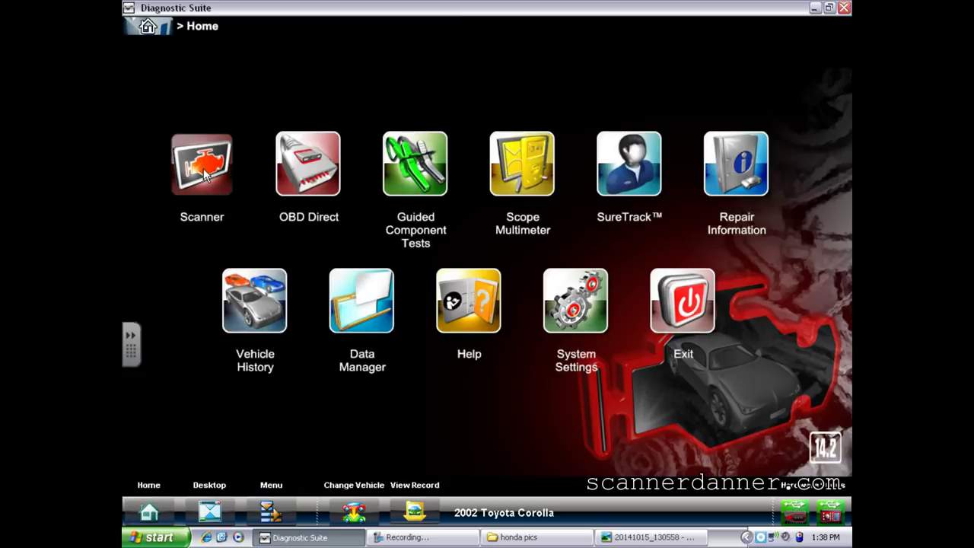
{"action": "left_click", "coordinate": [204, 175]}
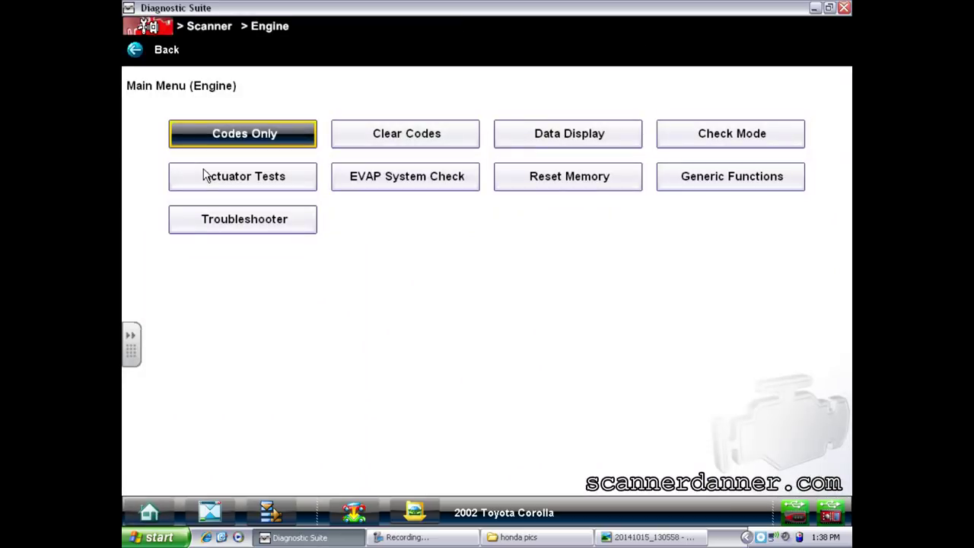
{"action": "left_click", "coordinate": [226, 131]}
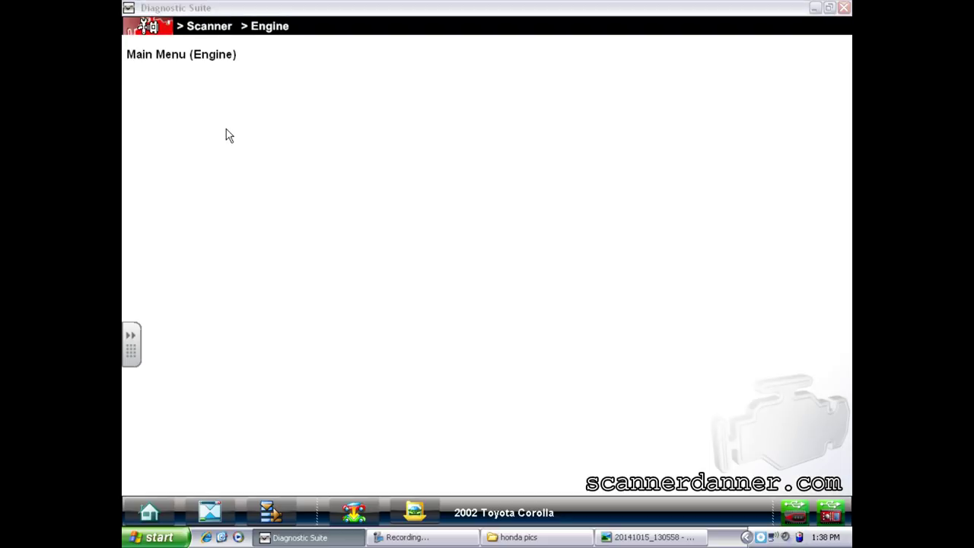
{"action": "left_click", "coordinate": [360, 135]}
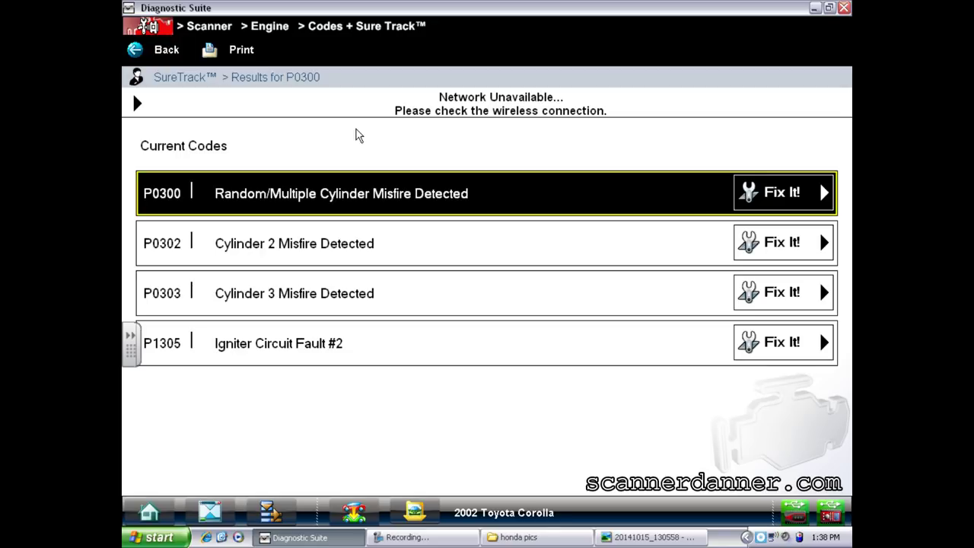
{"action": "left_click", "coordinate": [149, 512]}
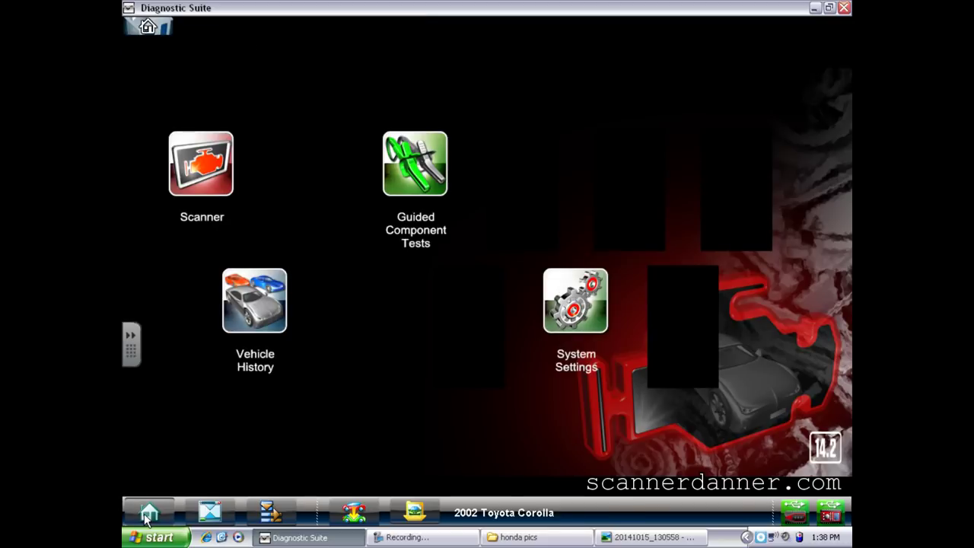
- Reopen the Lab Scope showing the Low Amps (20) coil current capture on channel 2
{"action": "left_click", "coordinate": [533, 178]}
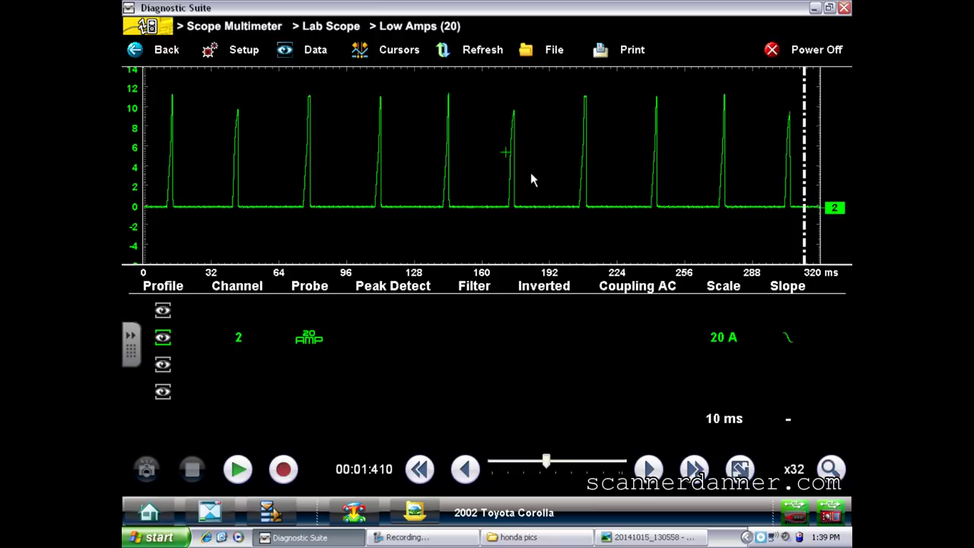
- View photo 20141015_124403 and mark the second coil connector with an ink arrow, then return to honda pics
{"action": "left_click", "coordinate": [525, 537]}
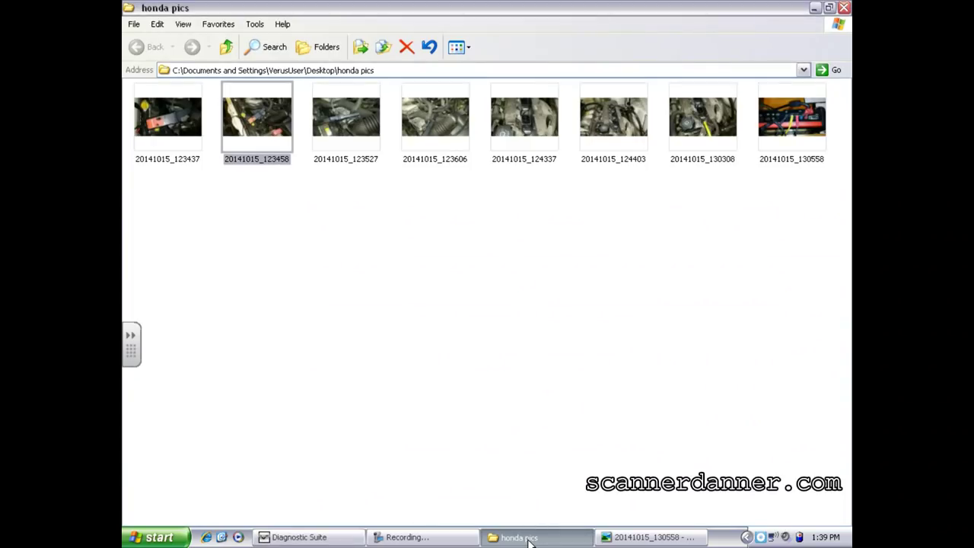
{"action": "double_click", "coordinate": [613, 119]}
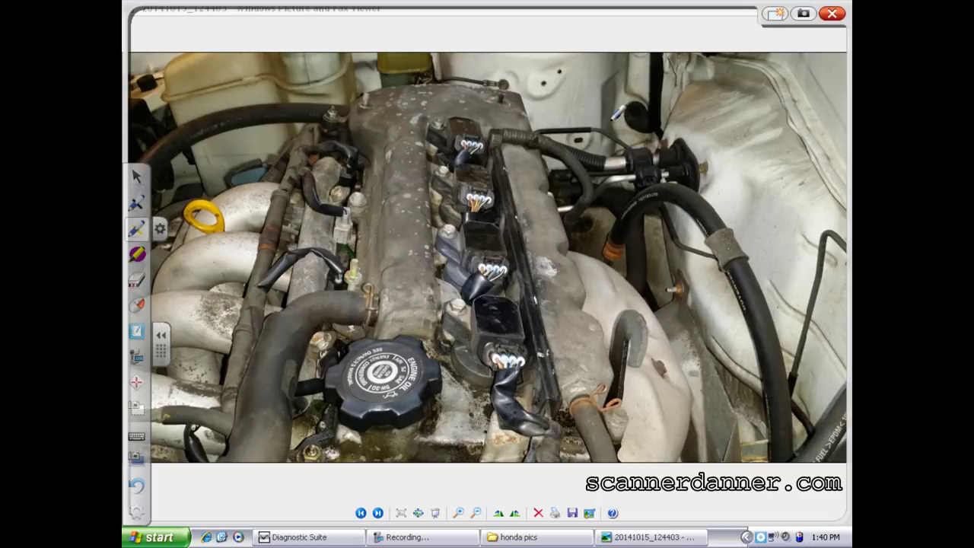
{"action": "left_click_drag", "start_coordinate": [529, 226], "coordinate": [501, 207]}
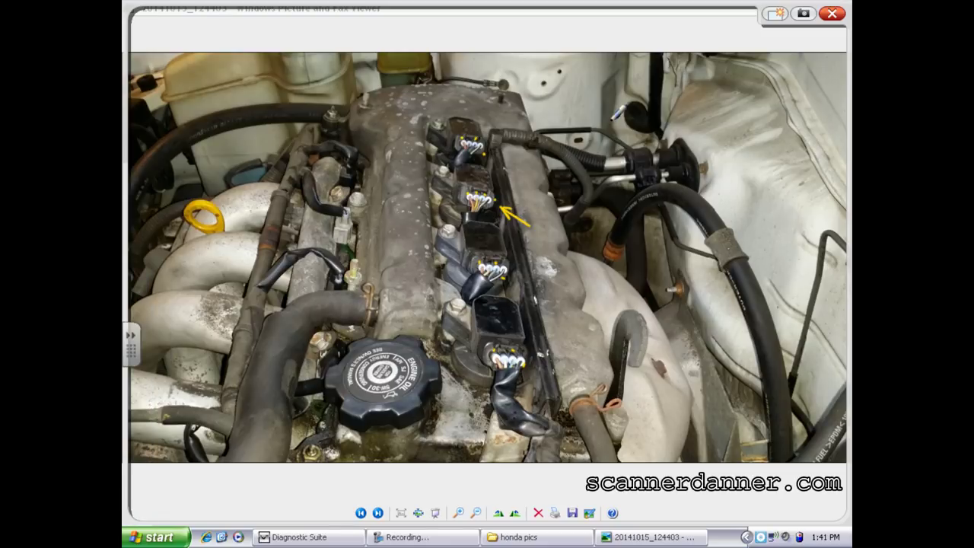
{"action": "key", "text": "Escape"}
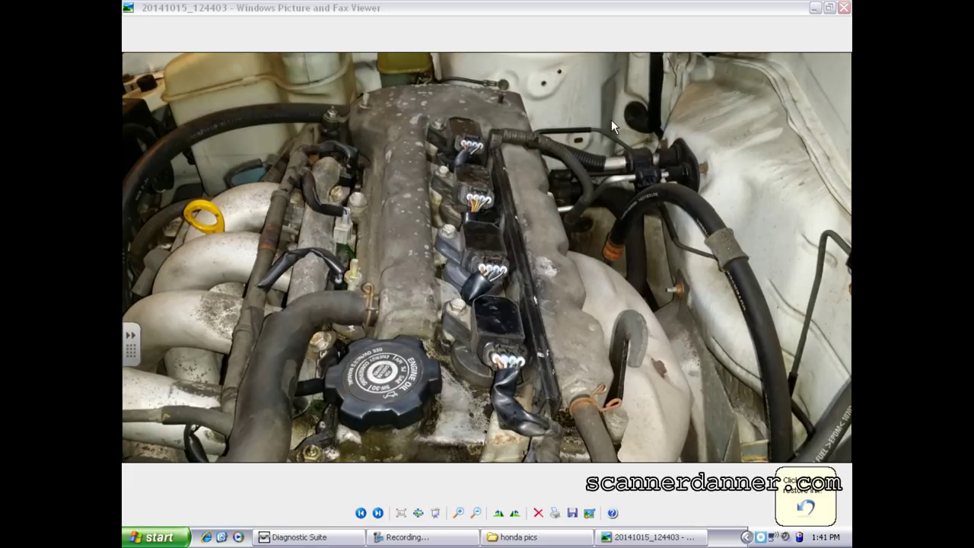
{"action": "left_click", "coordinate": [522, 538]}
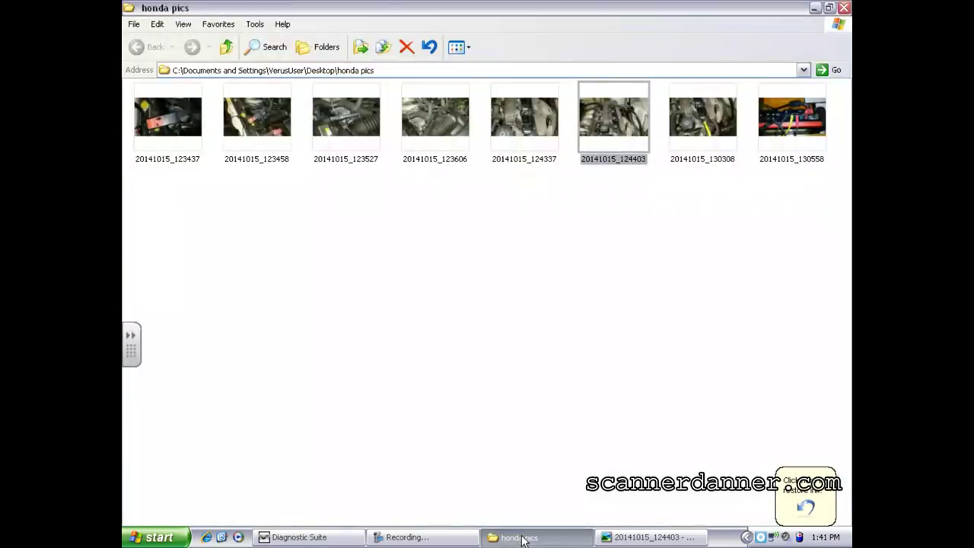
- Open close-up photo 20141015_130308, ink-circle the coil connector and draw a line to the lower connector
{"action": "double_click", "coordinate": [714, 116]}
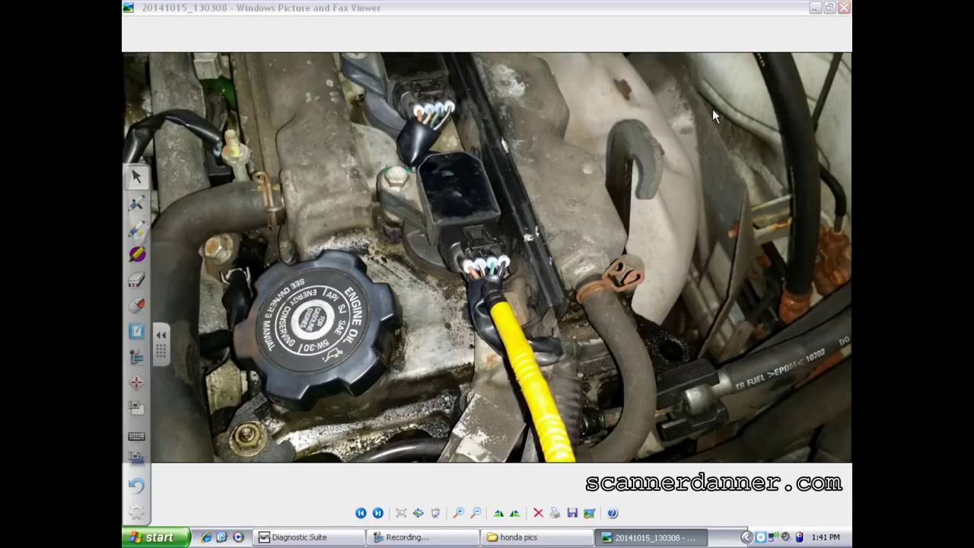
{"action": "mouse_move", "coordinate": [472, 175]}
{"action": "left_mouse_down"}
{"action": "mouse_move", "coordinate": [455, 166]}
{"action": "mouse_move", "coordinate": [447, 184]}
{"action": "mouse_move", "coordinate": [472, 204]}
{"action": "mouse_move", "coordinate": [478, 177]}
{"action": "left_mouse_up"}
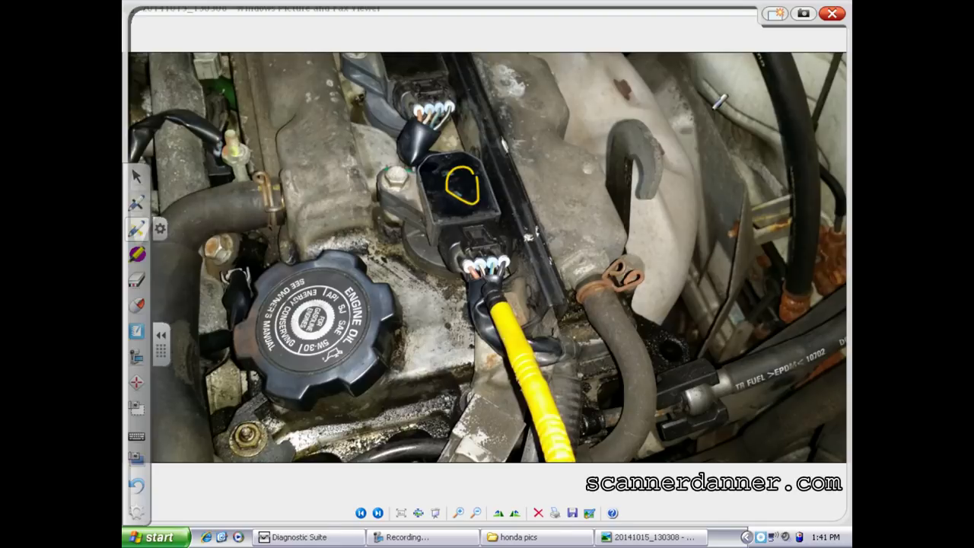
{"action": "mouse_move", "coordinate": [454, 174]}
{"action": "left_mouse_down"}
{"action": "mouse_move", "coordinate": [466, 187]}
{"action": "mouse_move", "coordinate": [476, 175]}
{"action": "mouse_move", "coordinate": [466, 186]}
{"action": "mouse_move", "coordinate": [481, 185]}
{"action": "mouse_move", "coordinate": [465, 216]}
{"action": "left_mouse_up"}
{"action": "mouse_move", "coordinate": [475, 174]}
{"action": "left_mouse_down"}
{"action": "mouse_move", "coordinate": [485, 174]}
{"action": "mouse_move", "coordinate": [436, 175]}
{"action": "left_mouse_up"}
{"action": "mouse_move", "coordinate": [469, 245]}
{"action": "left_mouse_down"}
{"action": "mouse_move", "coordinate": [476, 256]}
{"action": "mouse_move", "coordinate": [467, 202]}
{"action": "left_mouse_up"}
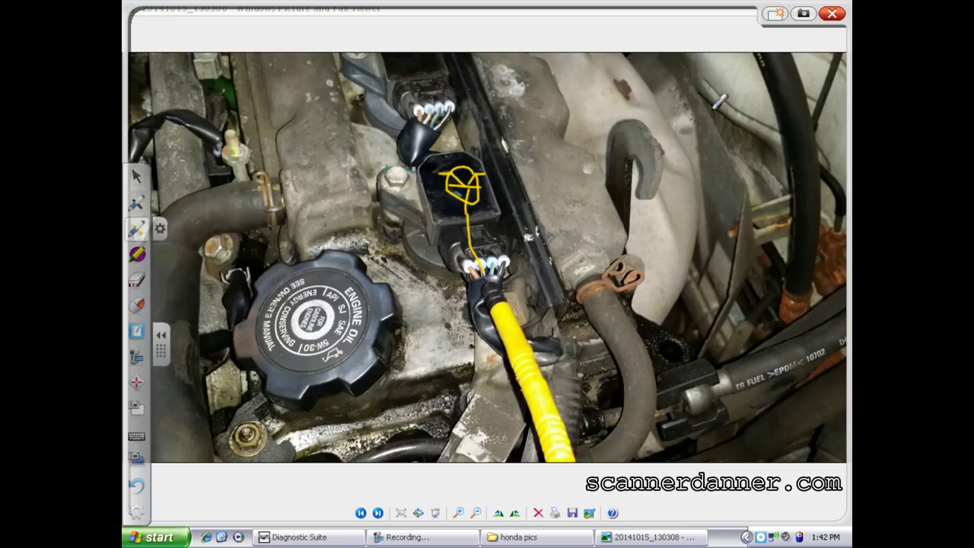
{"action": "left_click", "coordinate": [336, 539]}
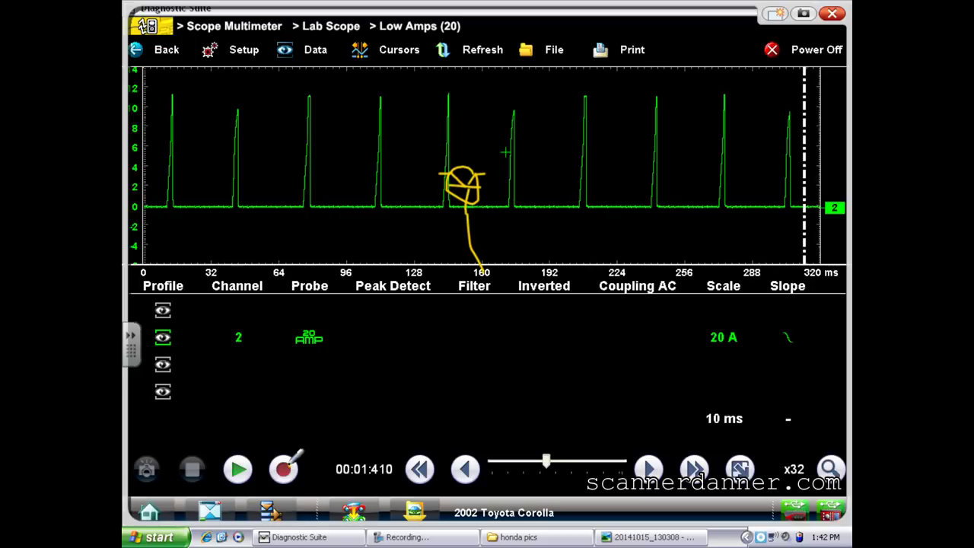
- Start a new waveform recording with the channel 1 trace enabled beside channel 2, then show honda pics
{"action": "left_click", "coordinate": [832, 13]}
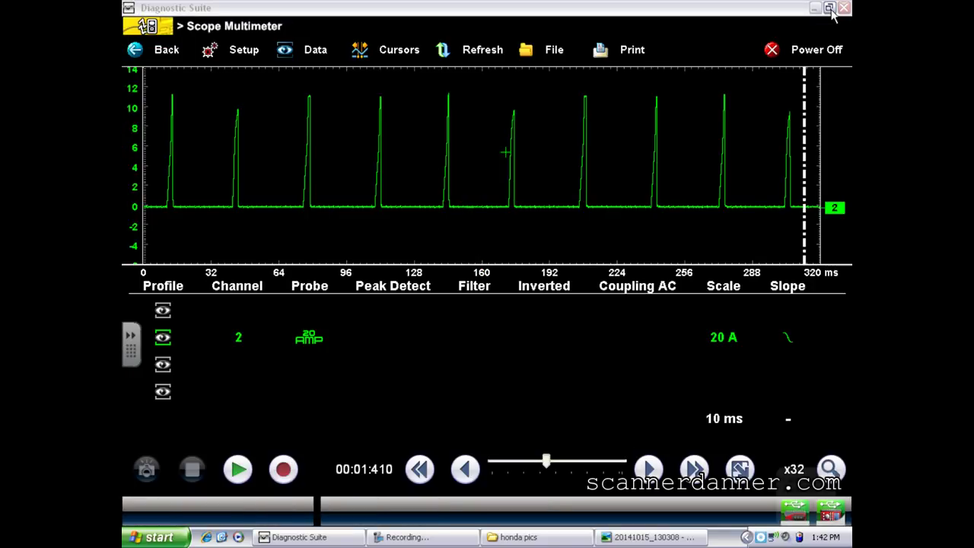
{"action": "left_click", "coordinate": [285, 471]}
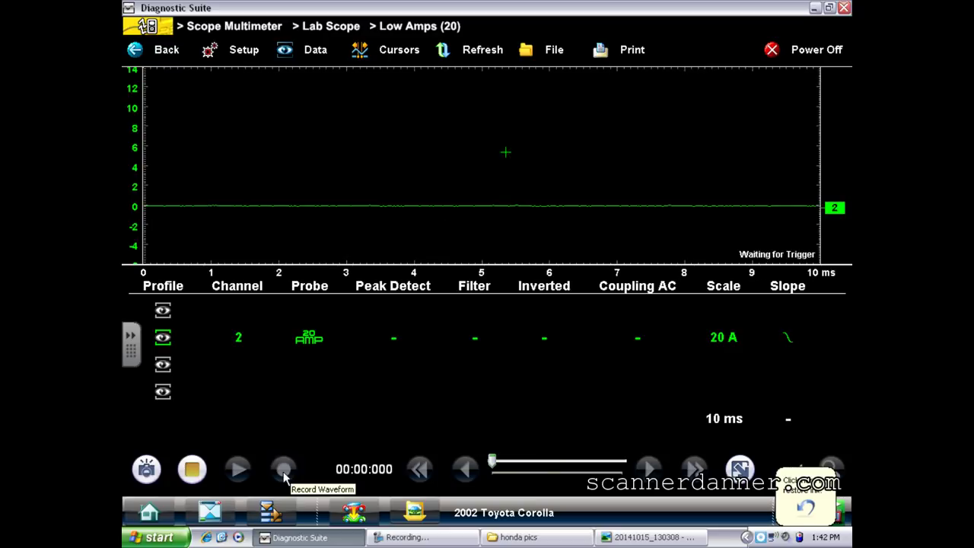
{"action": "left_click", "coordinate": [163, 311]}
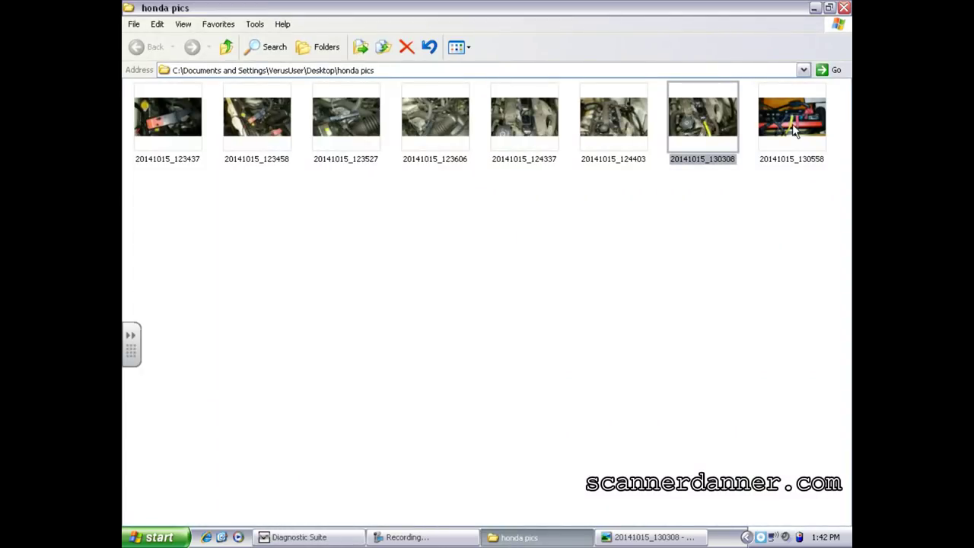
{"action": "left_click", "coordinate": [791, 125]}
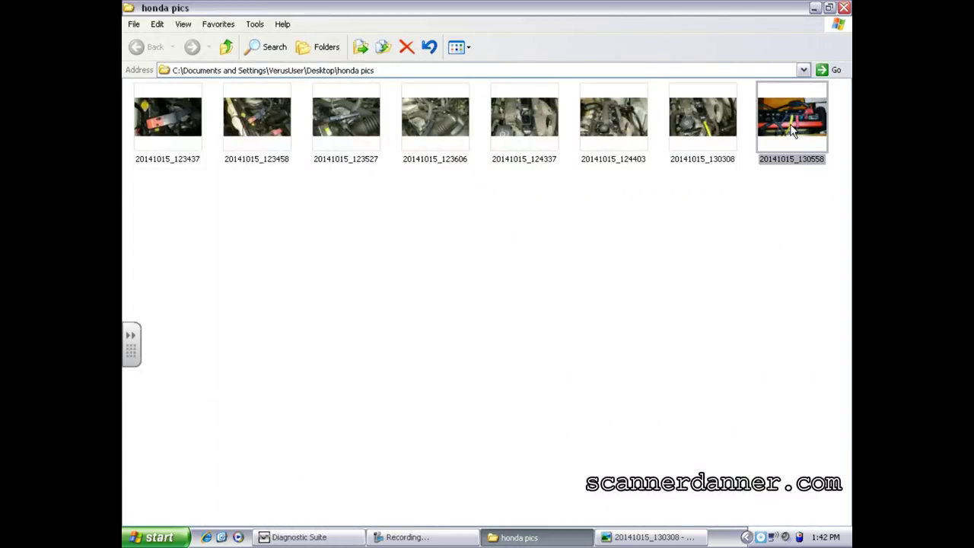
- View test lead connections photo 20141015_130558, then return to the lab scope
{"action": "double_click", "coordinate": [791, 118]}
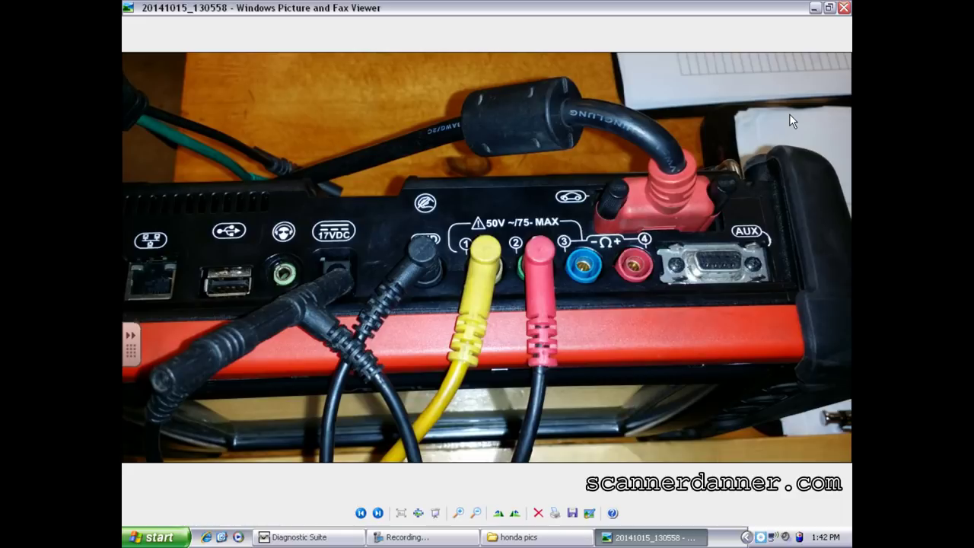
{"action": "left_click", "coordinate": [312, 538]}
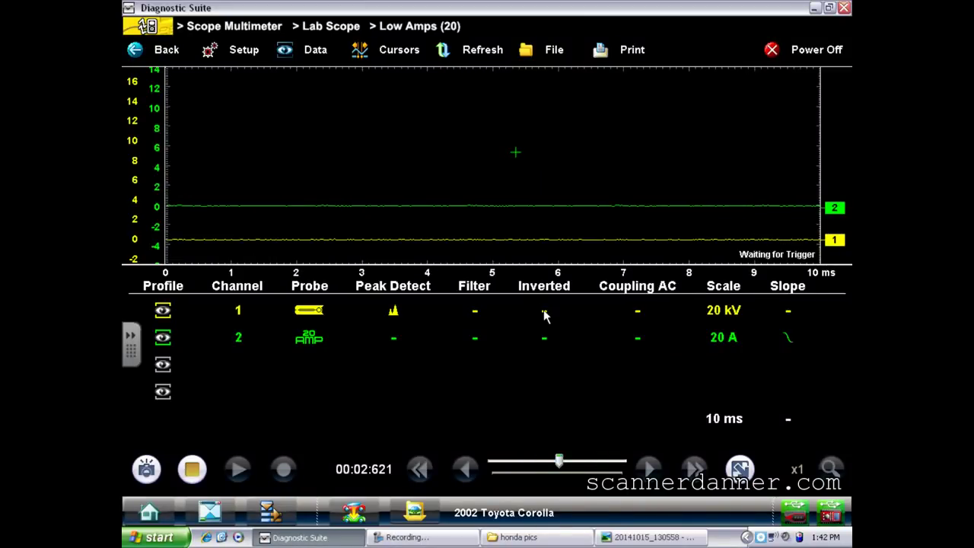
- Set channel 1 to a Test Lead - Volts DC probe with peak detect turned off
{"action": "left_click", "coordinate": [396, 312]}
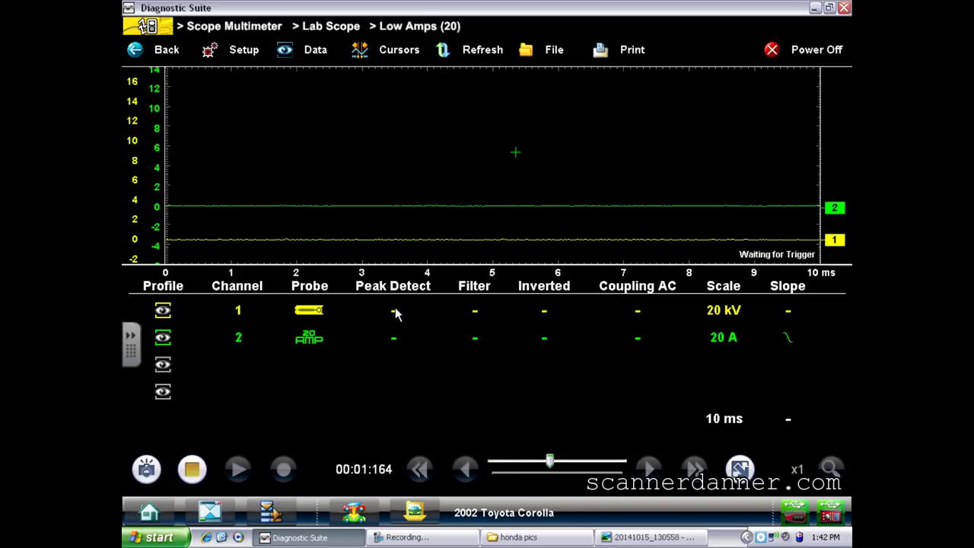
{"action": "left_click", "coordinate": [311, 312]}
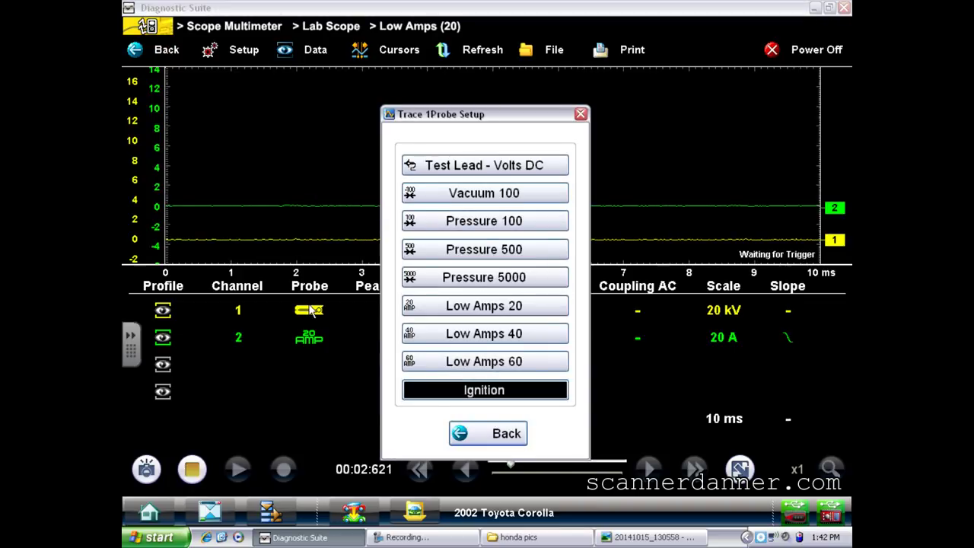
{"action": "left_click", "coordinate": [496, 168]}
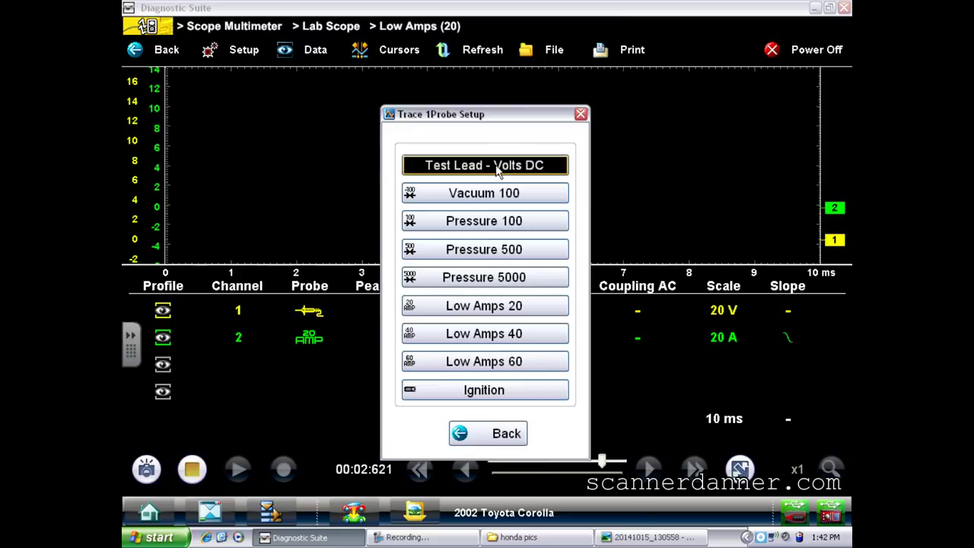
{"action": "left_click", "coordinate": [504, 433]}
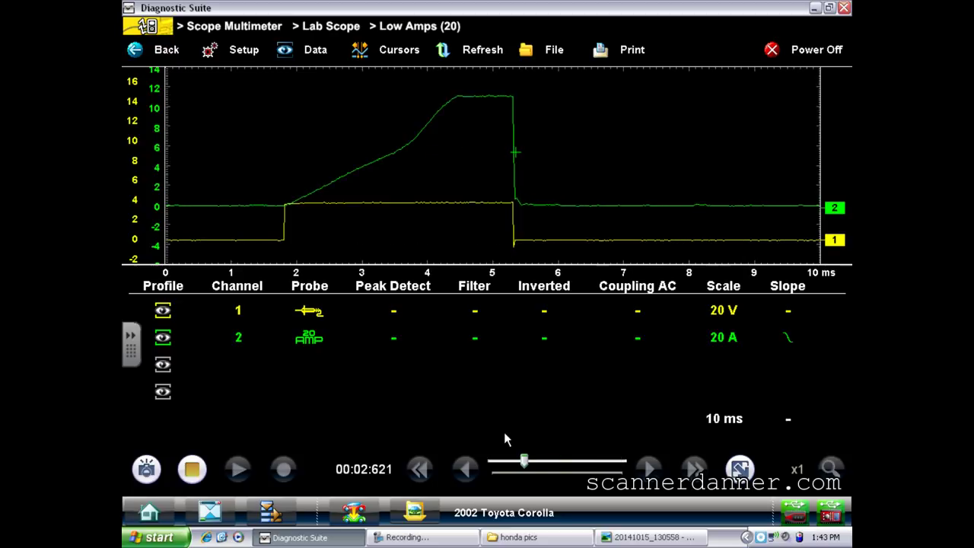
- Stop the recording and zoom the captured trace to x32
{"action": "left_click", "coordinate": [193, 470]}
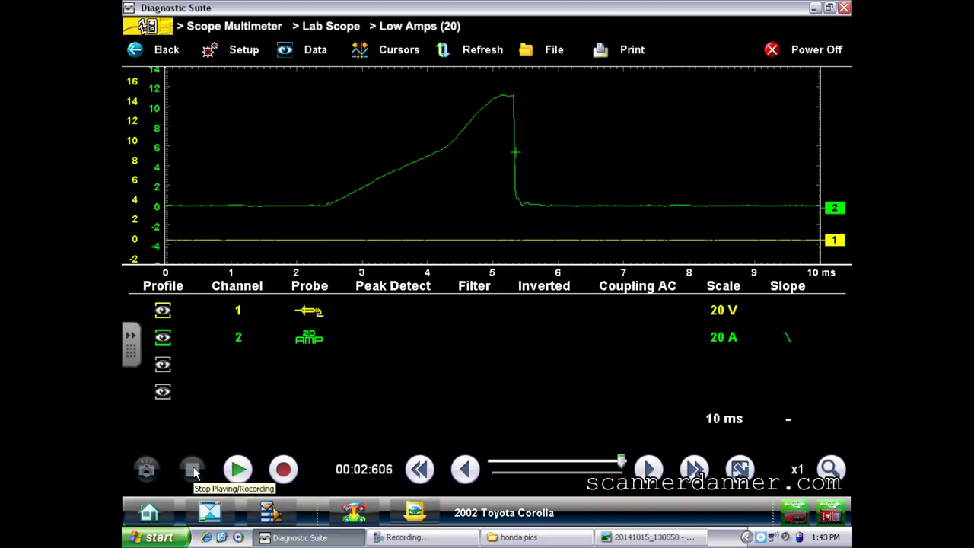
{"action": "left_click", "coordinate": [832, 468]}
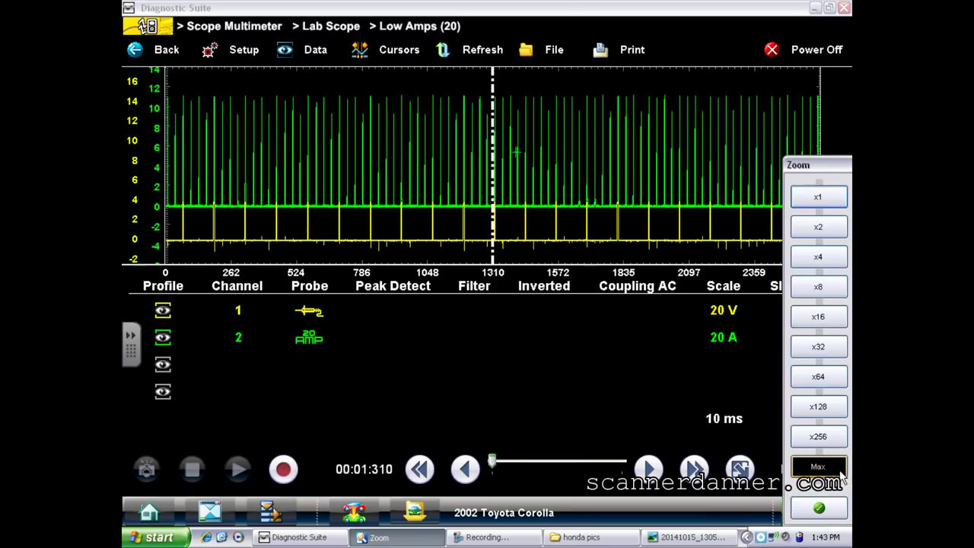
{"action": "left_click", "coordinate": [824, 284]}
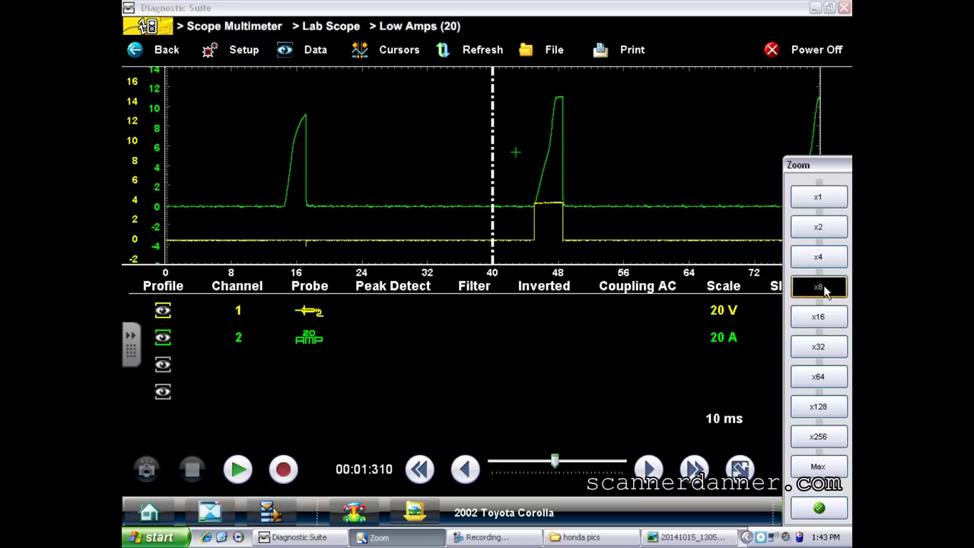
{"action": "left_click", "coordinate": [825, 347]}
{"action": "left_click", "coordinate": [831, 378]}
{"action": "left_click", "coordinate": [828, 349]}
{"action": "left_click", "coordinate": [820, 510]}
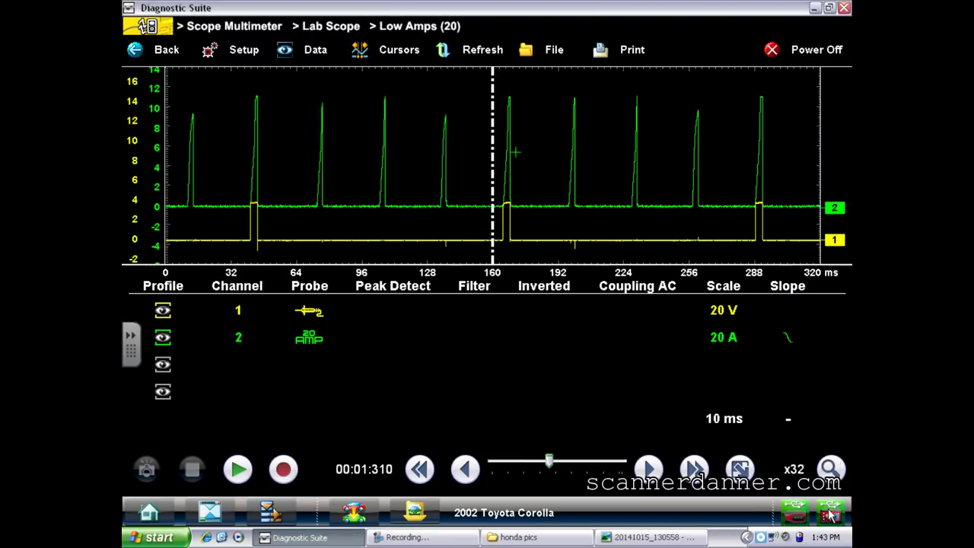
- Move the time marker onto a single coil current ramp and zoom into it at 10 ms
{"action": "left_click_drag", "start_coordinate": [493, 183], "coordinate": [155, 230]}
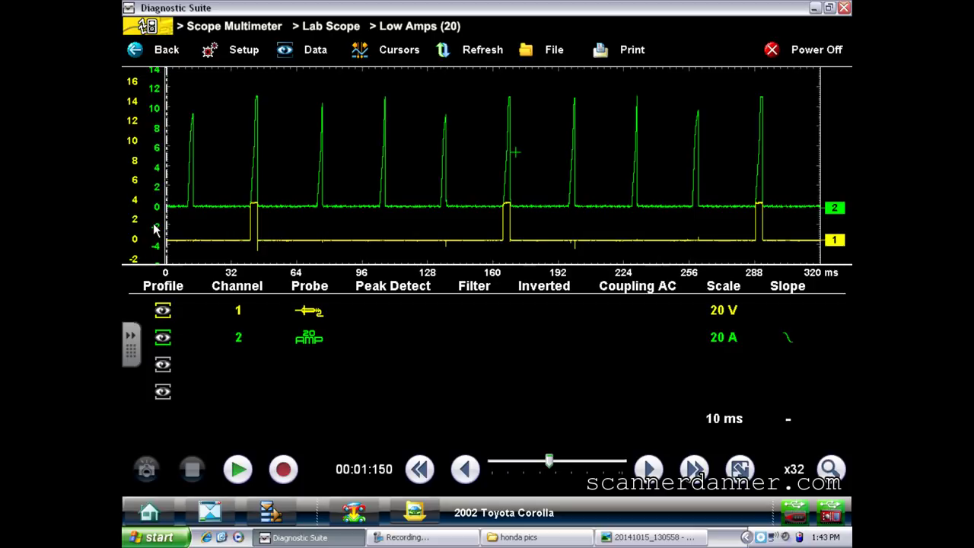
{"action": "left_click_drag", "start_coordinate": [172, 244], "coordinate": [263, 242]}
{"action": "left_click_drag", "start_coordinate": [352, 239], "coordinate": [446, 240]}
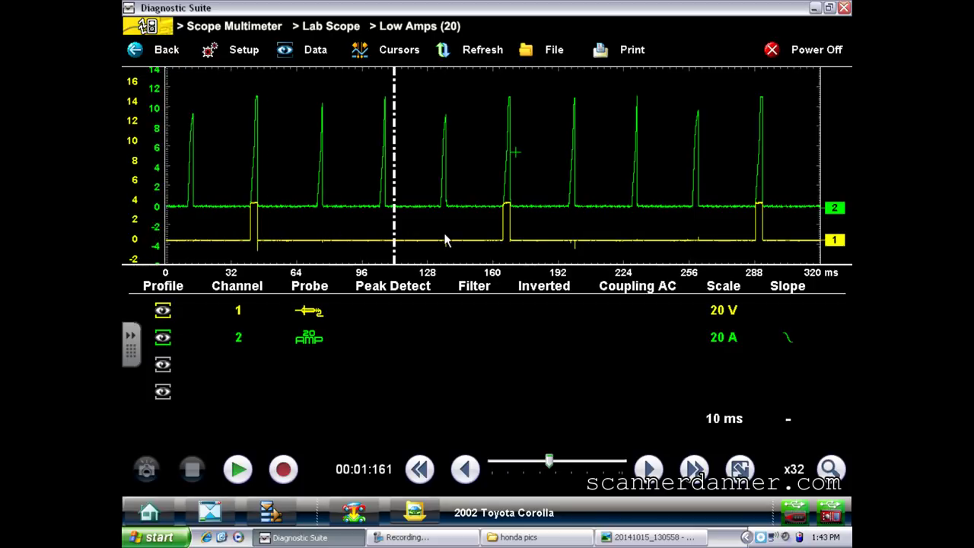
{"action": "double_click", "coordinate": [447, 241]}
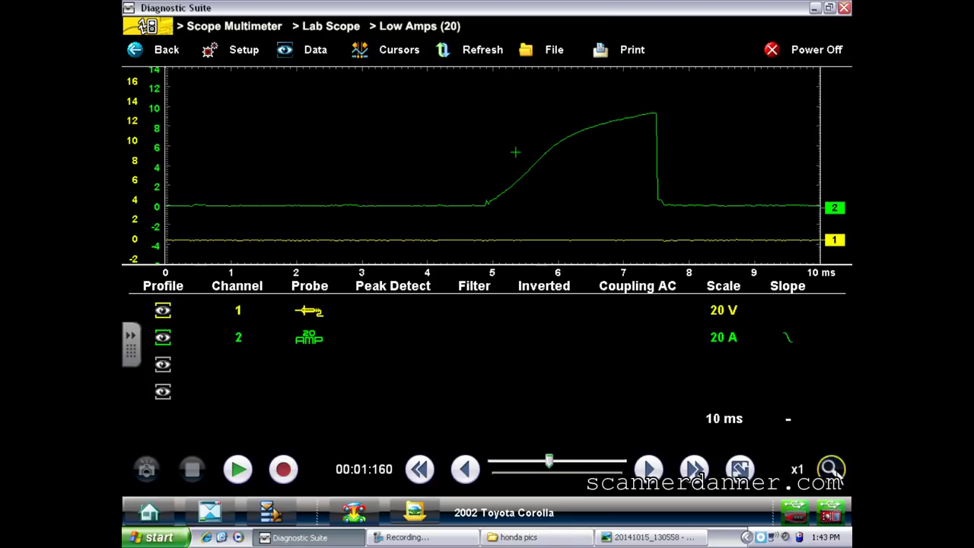
- Widen the view through x8 and x16 back to a 320 ms span
{"action": "left_click", "coordinate": [832, 469]}
{"action": "left_click", "coordinate": [819, 287]}
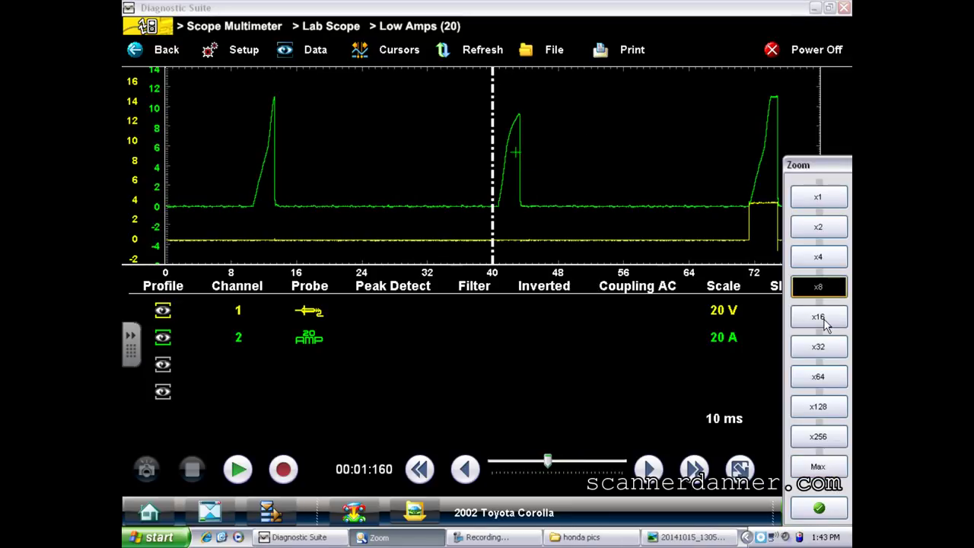
{"action": "left_click", "coordinate": [826, 320]}
{"action": "left_click", "coordinate": [821, 349]}
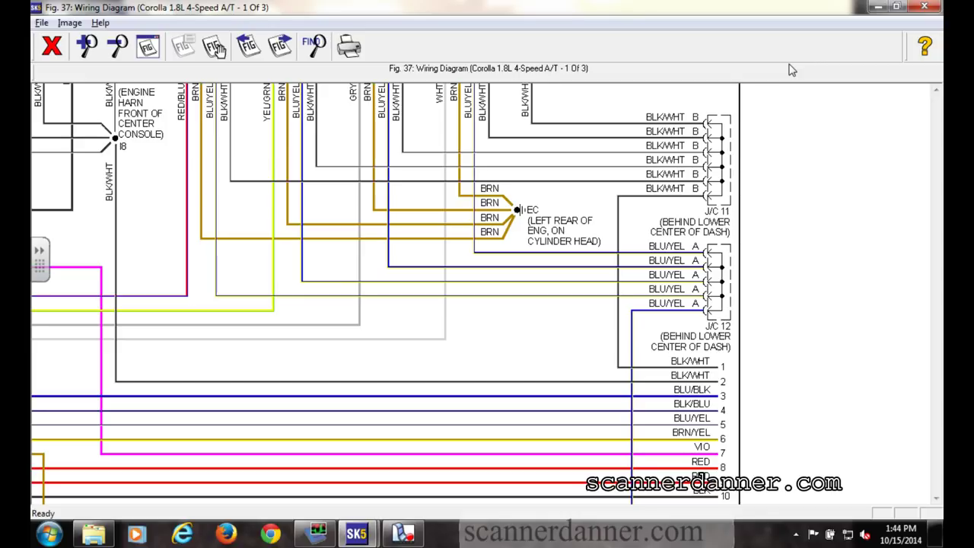
- Pan the Fig. 37 wiring diagram to the ignition coils and igniter, then close it
{"action": "left_click_drag", "start_coordinate": [578, 262], "coordinate": [681, 419]}
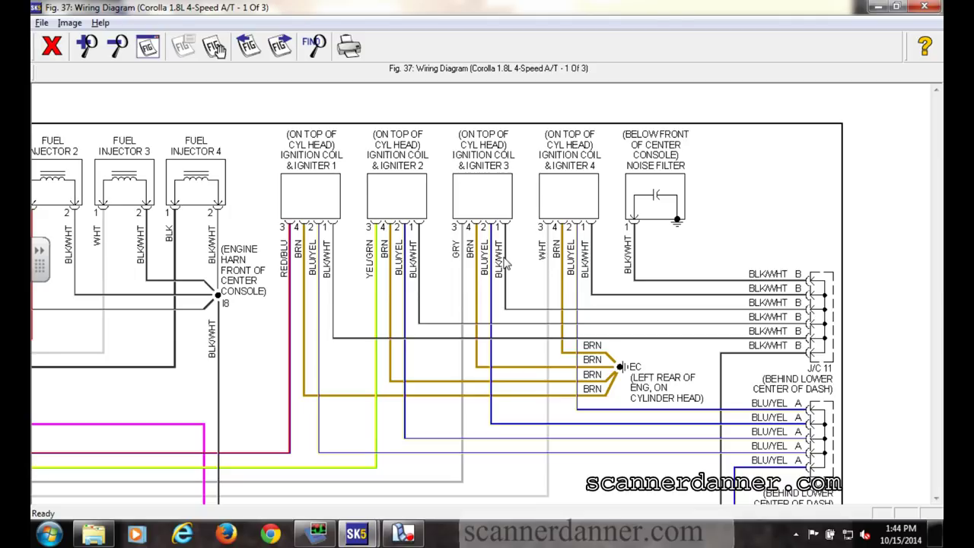
{"action": "left_click", "coordinate": [52, 46]}
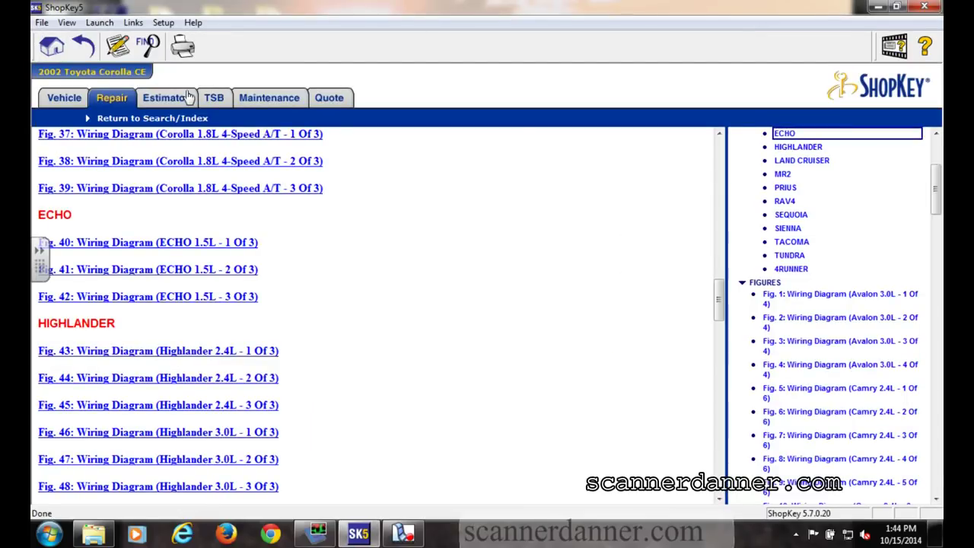
- Search 'firing order' and open the Specifications Firing Order & Timing Marks table
{"action": "left_click", "coordinate": [174, 122]}
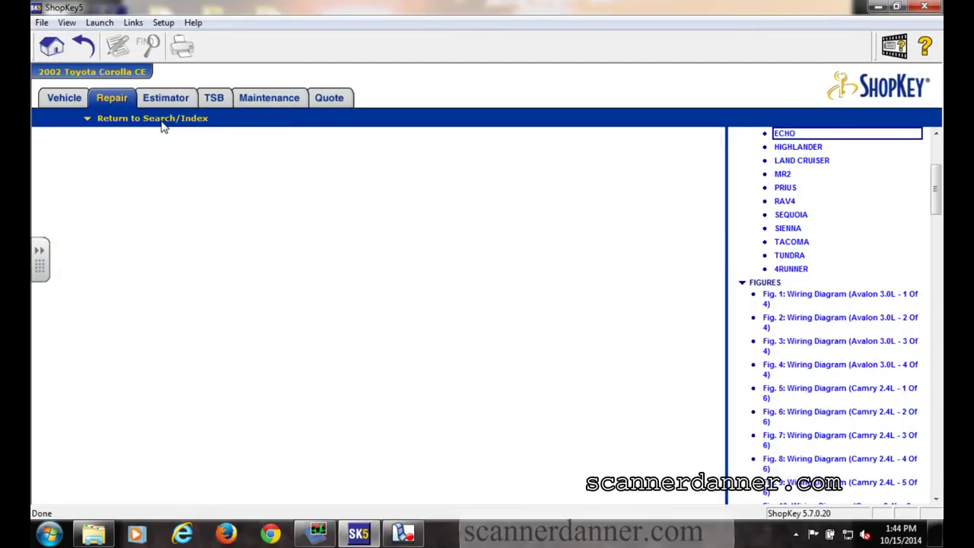
{"action": "type", "text": "firing"}
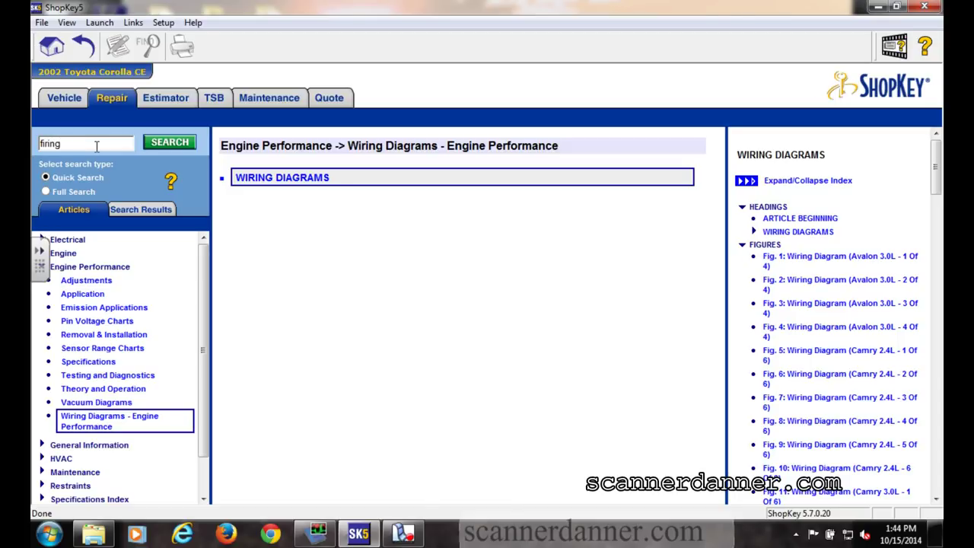
{"action": "type", "text": " order"}
{"action": "key", "text": "Return"}
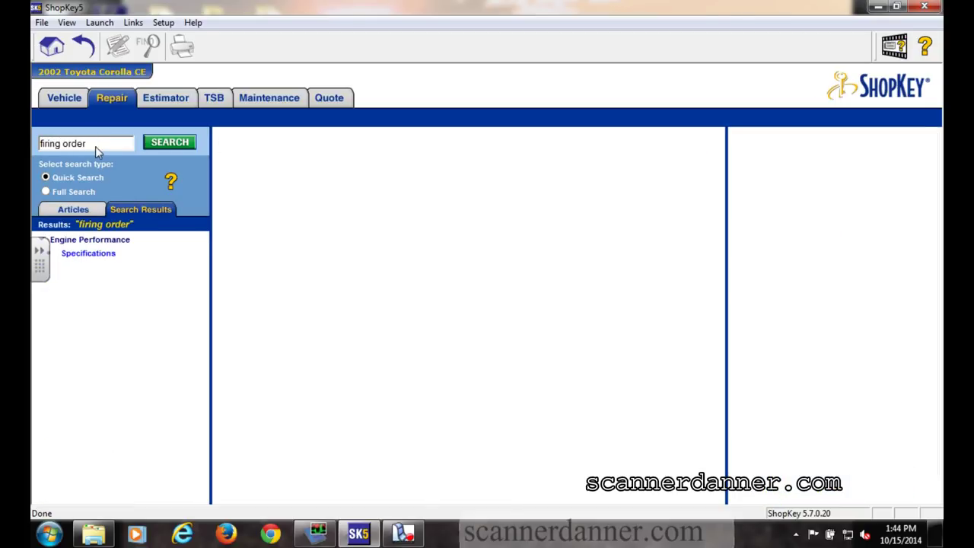
{"action": "left_click", "coordinate": [107, 241]}
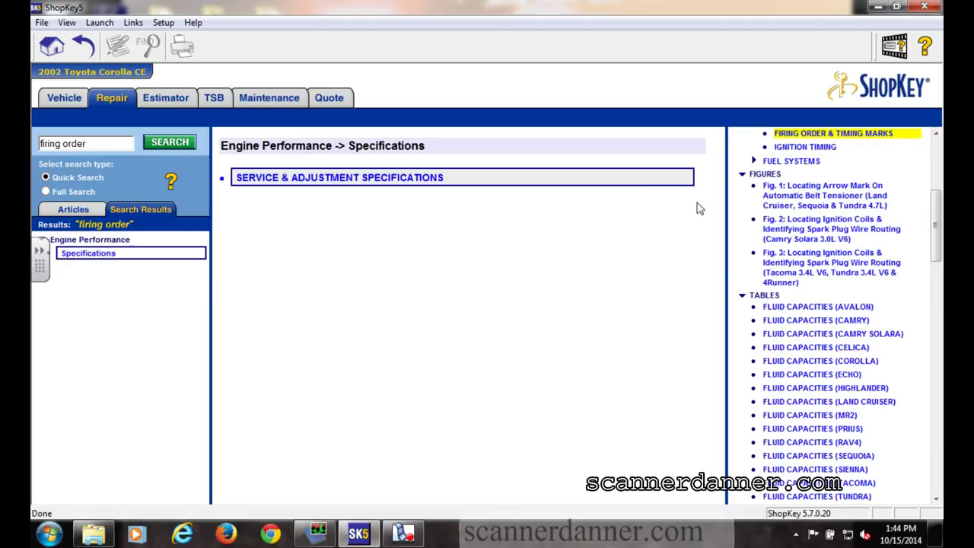
{"action": "left_click", "coordinate": [858, 134]}
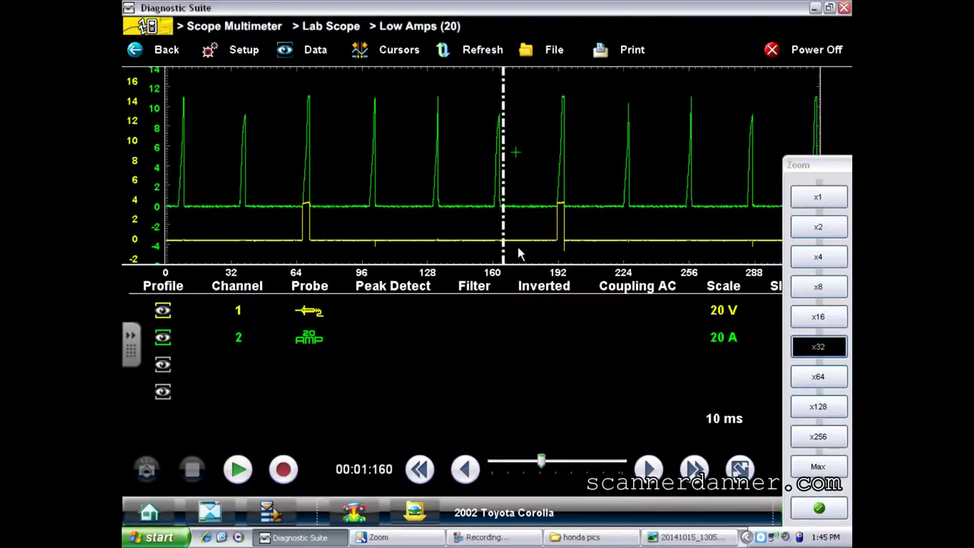
- Load the 2002 Corolla 1.8L 4CYL 1ZZ-FE engine in the guided component tests
{"action": "left_click_drag", "start_coordinate": [518, 252], "coordinate": [575, 253]}
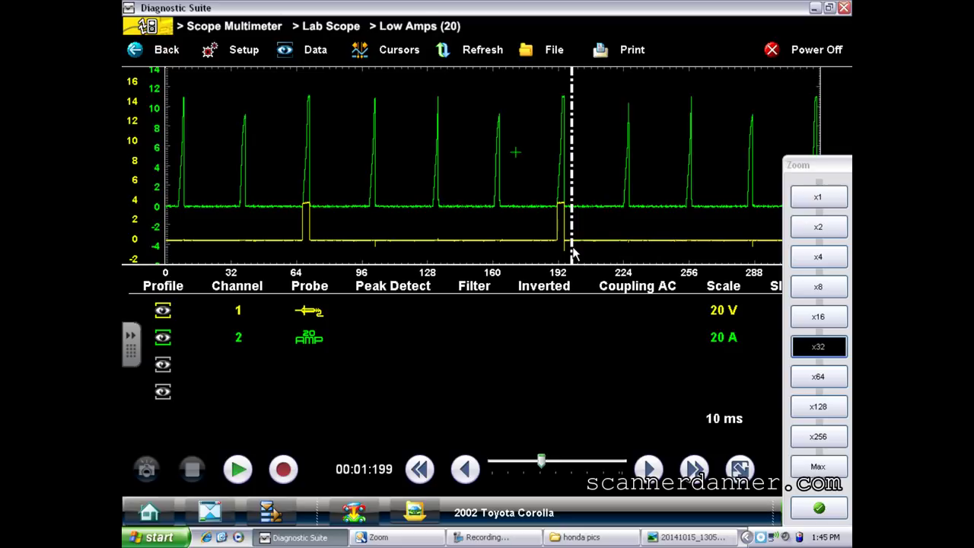
{"action": "left_click_drag", "start_coordinate": [573, 254], "coordinate": [500, 227]}
{"action": "left_click", "coordinate": [149, 512]}
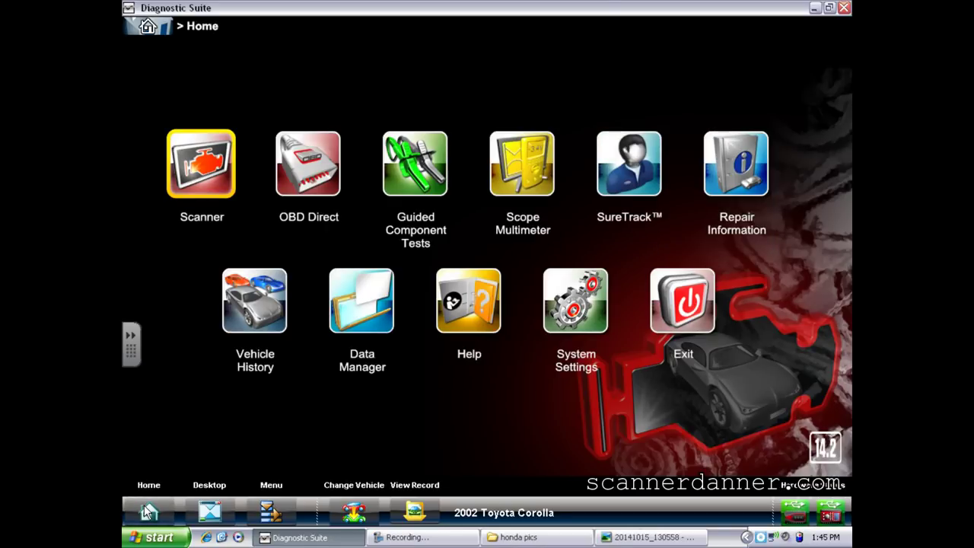
{"action": "left_click", "coordinate": [426, 165]}
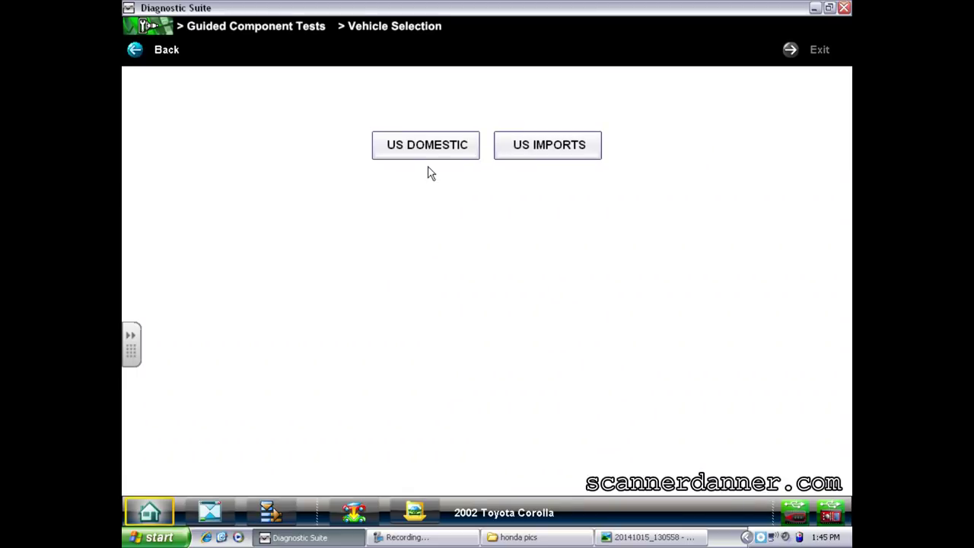
{"action": "left_click", "coordinate": [535, 145]}
{"action": "left_click", "coordinate": [503, 149]}
{"action": "left_click", "coordinate": [451, 436]}
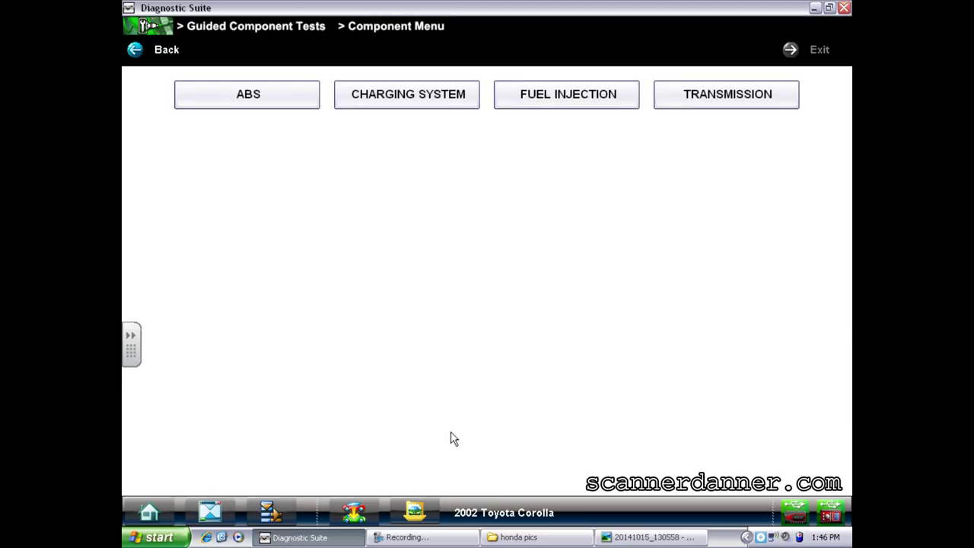
- Open the Fuel Injection ignition secondary tests and the current ramp test instructions
{"action": "left_click", "coordinate": [596, 95]}
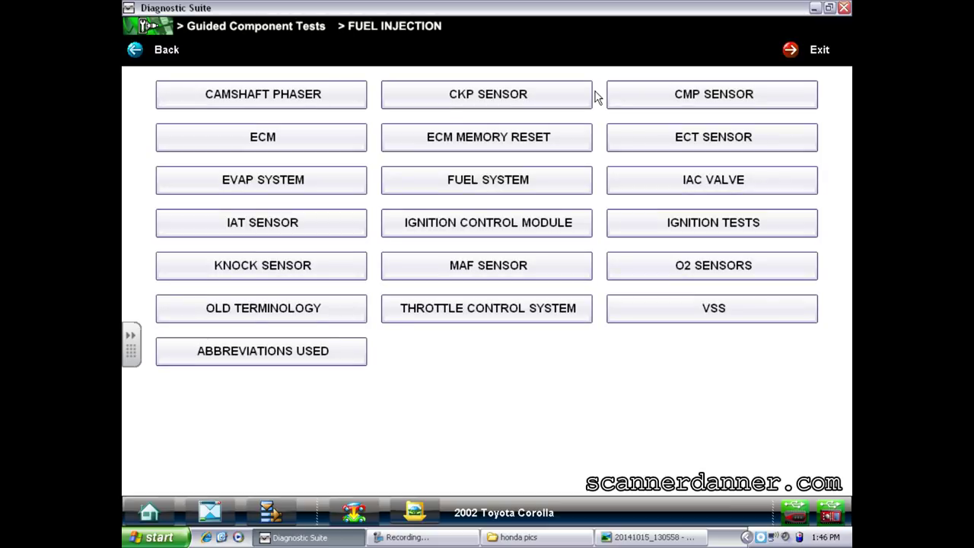
{"action": "left_click", "coordinate": [695, 218]}
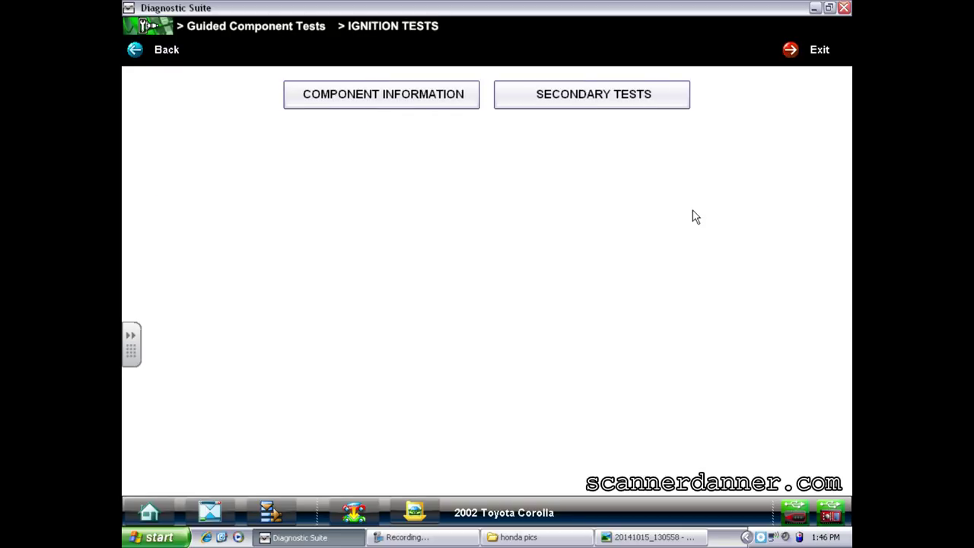
{"action": "left_click", "coordinate": [563, 93]}
{"action": "left_click", "coordinate": [431, 106]}
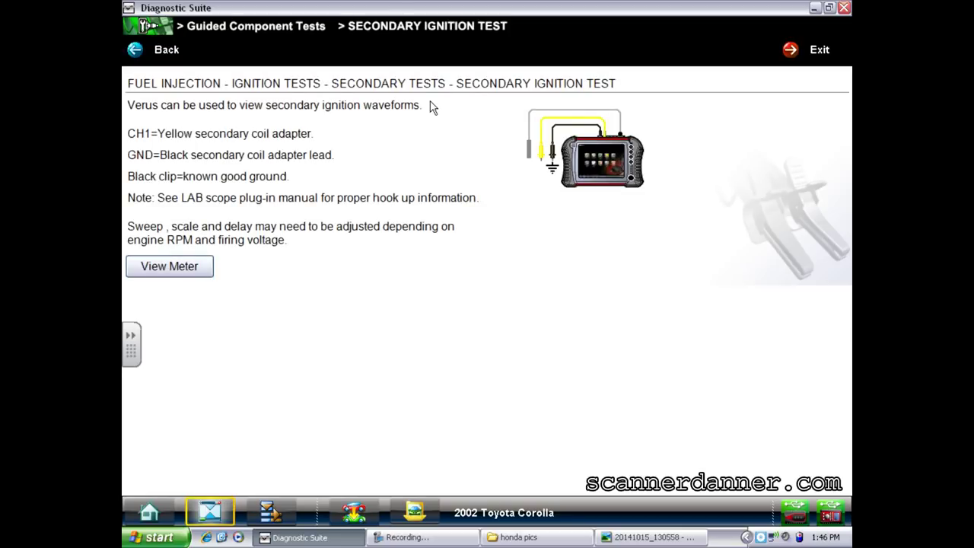
{"action": "left_click", "coordinate": [157, 55]}
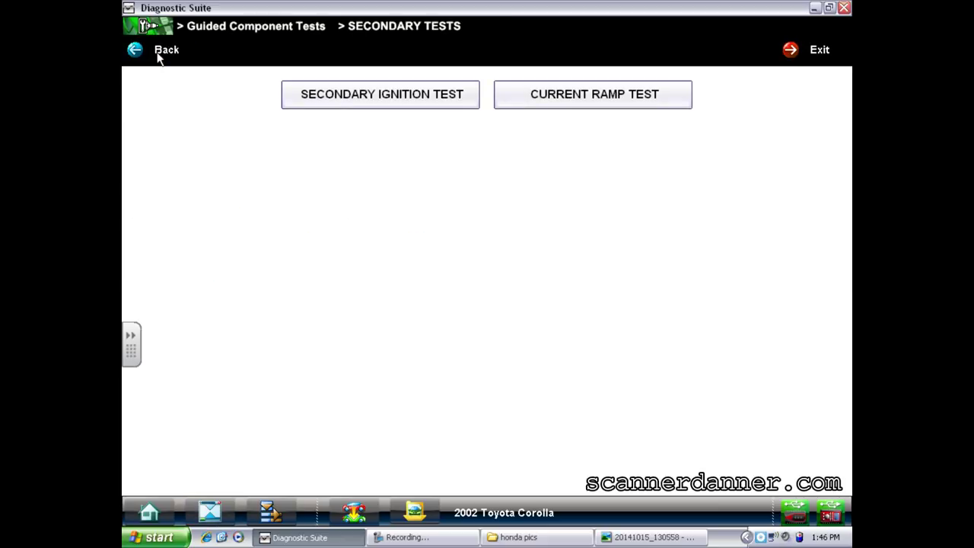
{"action": "left_click", "coordinate": [560, 89]}
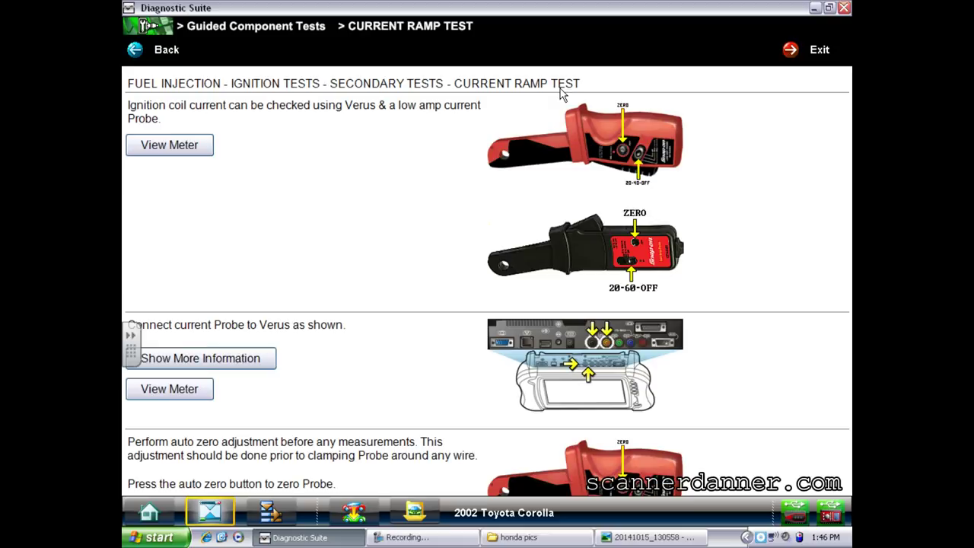
- Read the current ramp instructions, then open the ignition component information page
{"action": "scroll", "coordinate": [438, 196], "scroll_direction": "down", "scroll_amount": 3}
{"action": "scroll", "coordinate": [434, 205], "scroll_direction": "down", "scroll_amount": 6}
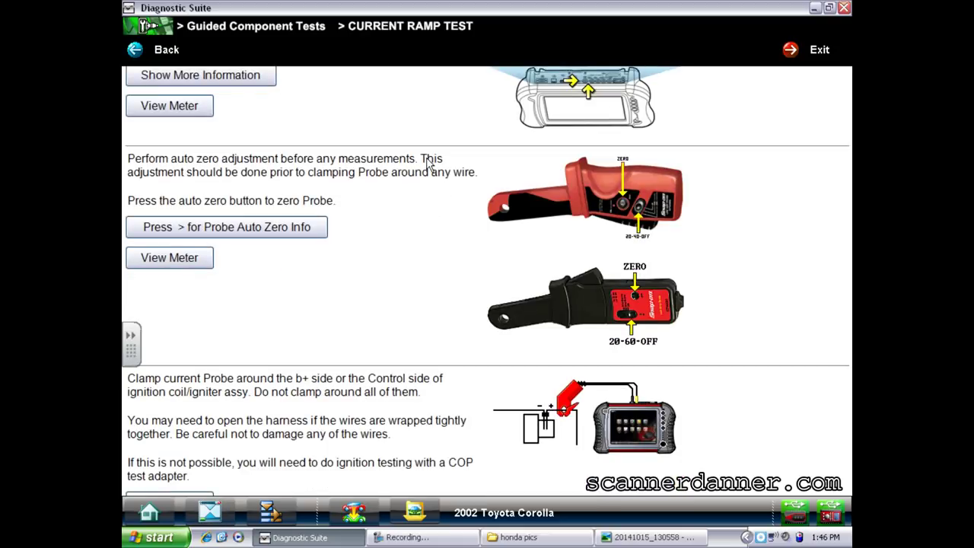
{"action": "scroll", "coordinate": [441, 179], "scroll_direction": "down", "scroll_amount": 8}
{"action": "scroll", "coordinate": [429, 168], "scroll_direction": "down", "scroll_amount": 5}
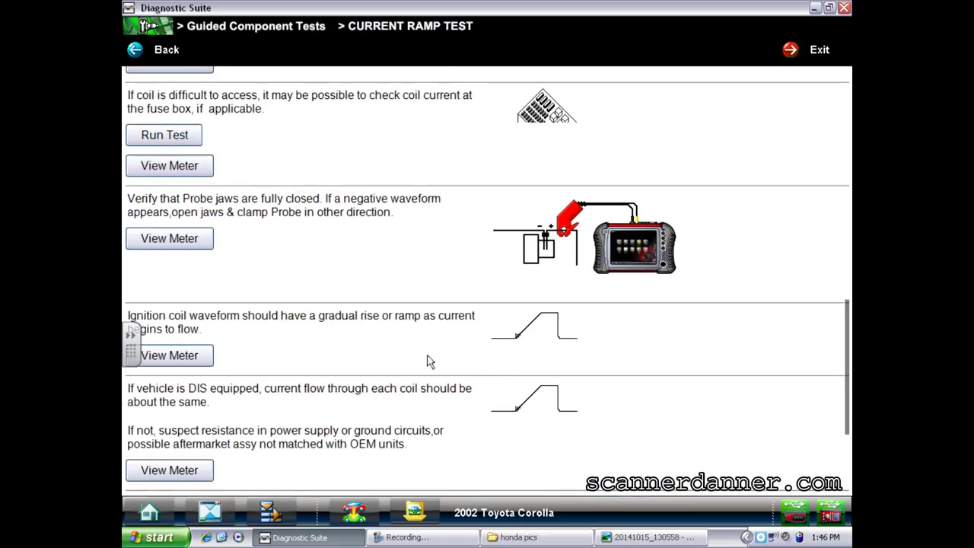
{"action": "left_click", "coordinate": [158, 53]}
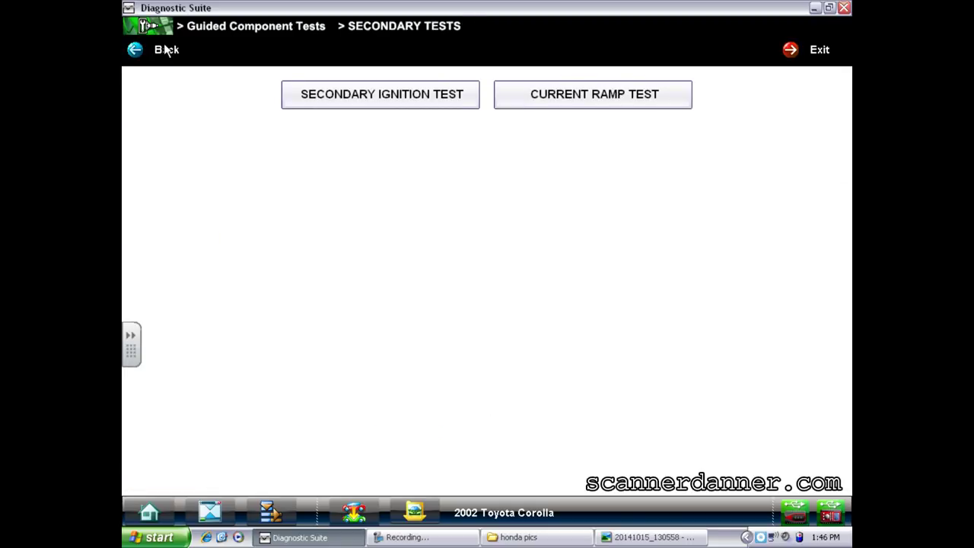
{"action": "left_click", "coordinate": [163, 51]}
{"action": "left_click", "coordinate": [352, 99]}
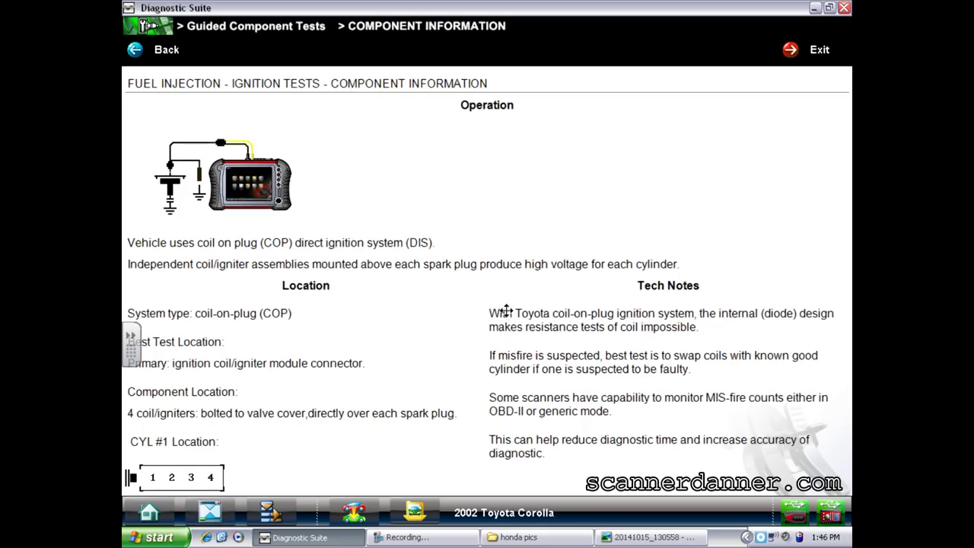
{"action": "scroll", "coordinate": [507, 309], "scroll_direction": "down", "scroll_amount": 2}
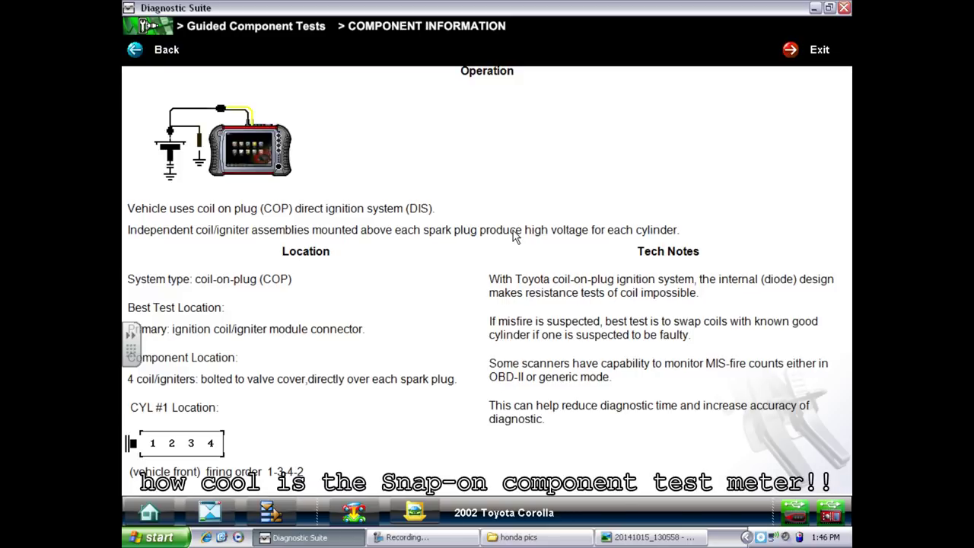
- Close the meter photo, minimize the honda pics folder, and restore Diagnostic Suite
{"action": "left_click", "coordinate": [340, 538]}
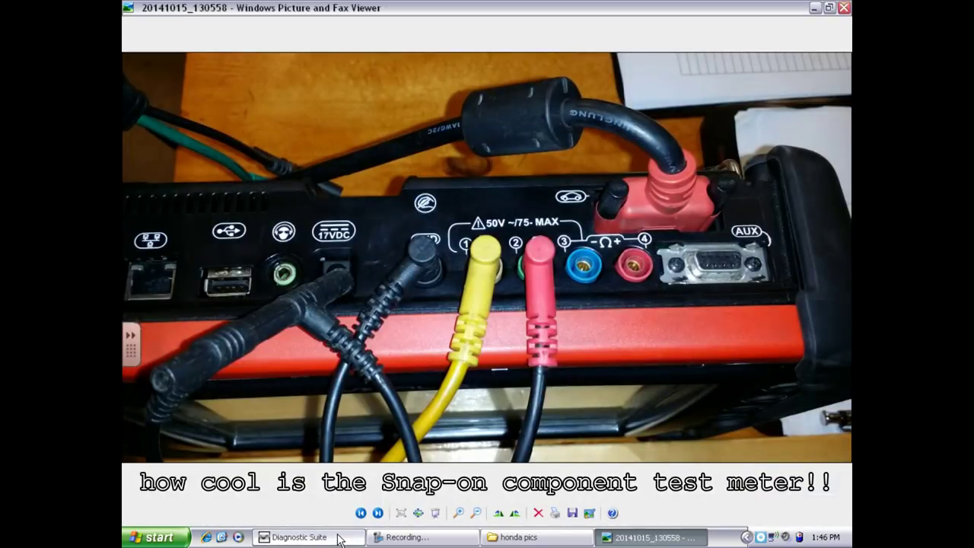
{"action": "left_click", "coordinate": [844, 8]}
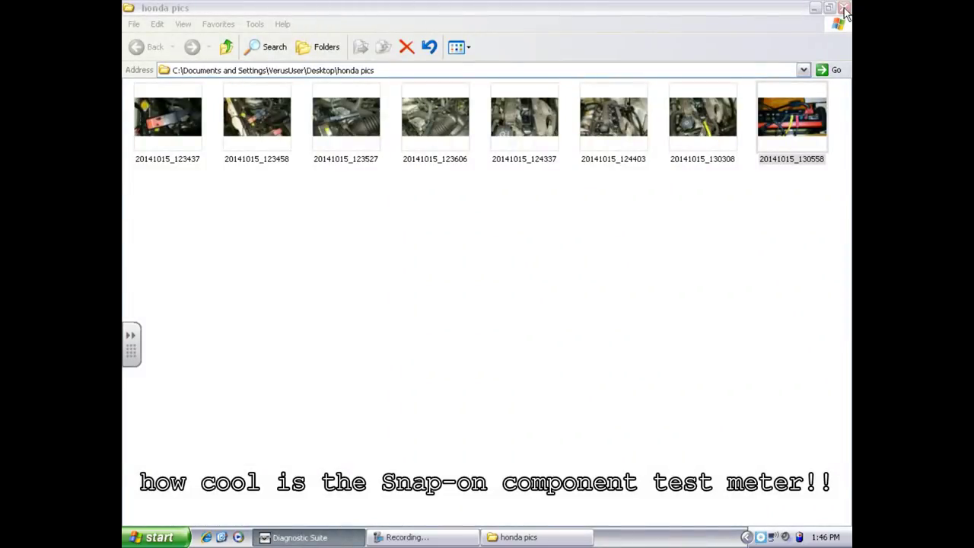
{"action": "left_click", "coordinate": [814, 8]}
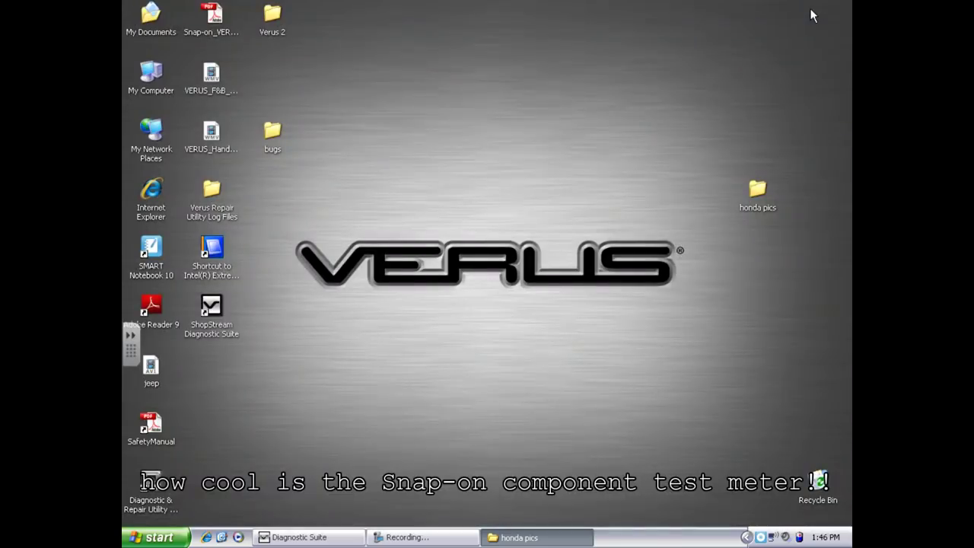
{"action": "left_click", "coordinate": [322, 538]}
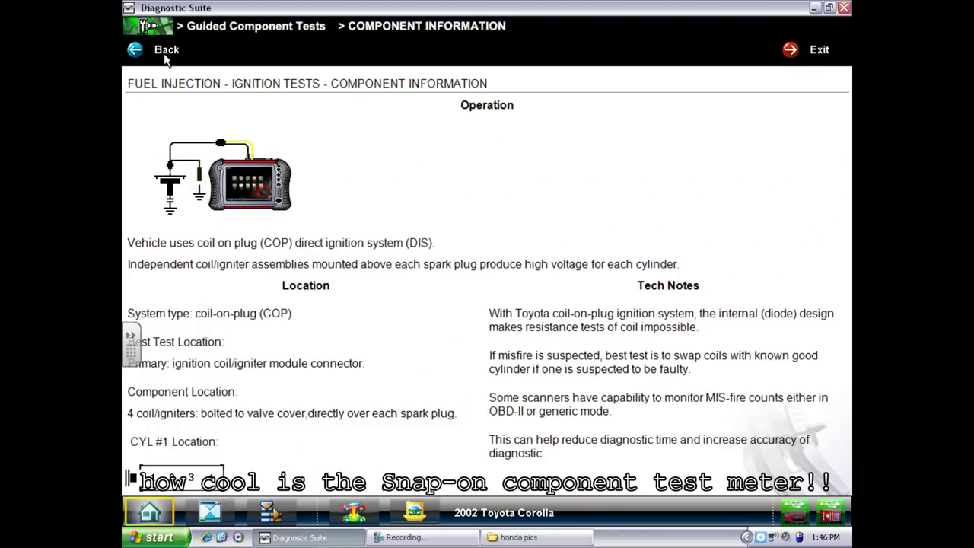
- Go back to the home screen and open the Low Amps lab scope
{"action": "left_click", "coordinate": [164, 57]}
{"action": "left_click", "coordinate": [163, 56]}
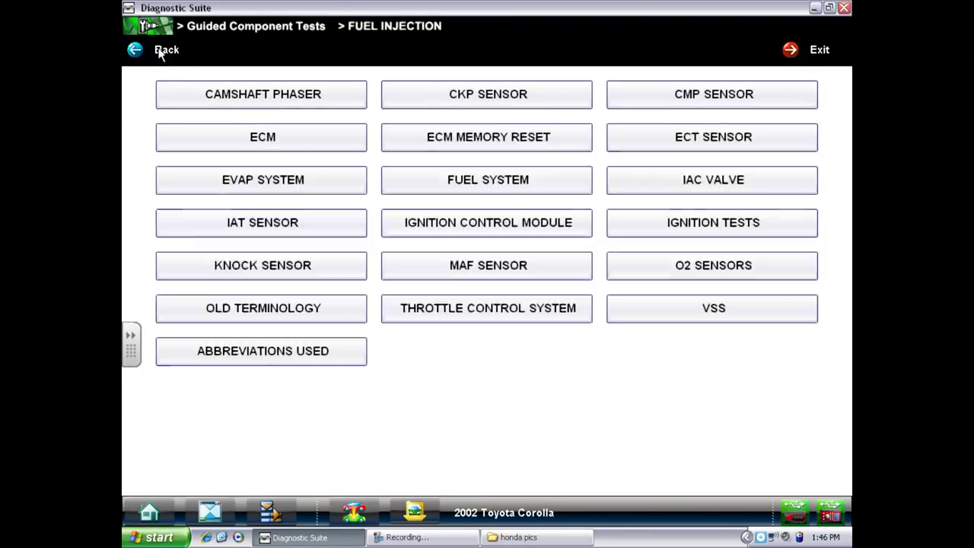
{"action": "left_click", "coordinate": [160, 55]}
{"action": "left_click", "coordinate": [150, 513]}
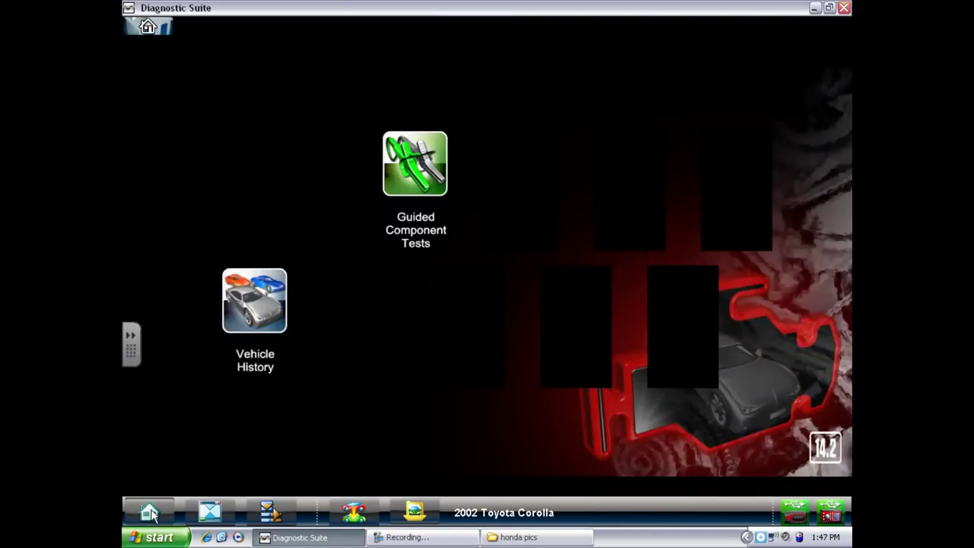
{"action": "left_click", "coordinate": [514, 169]}
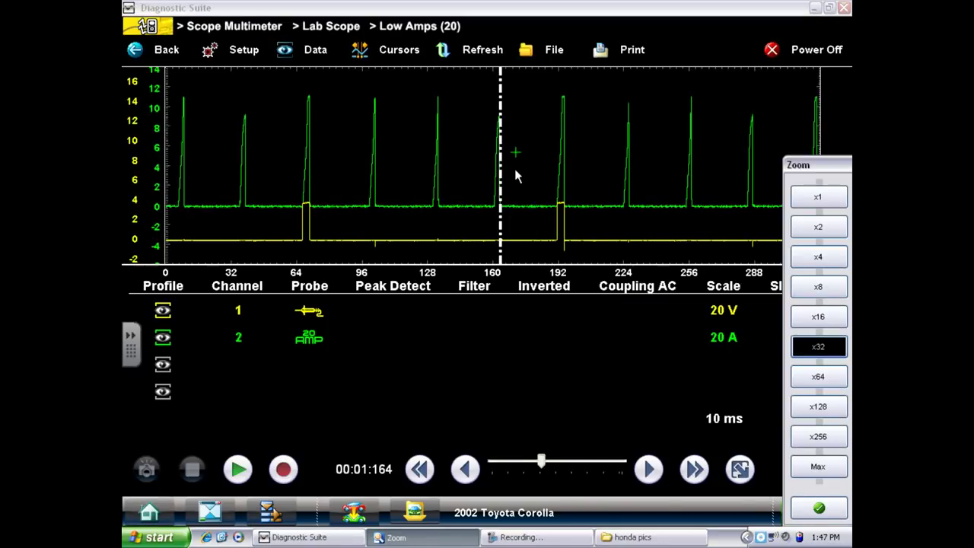
{"action": "left_click_drag", "start_coordinate": [515, 176], "coordinate": [493, 241]}
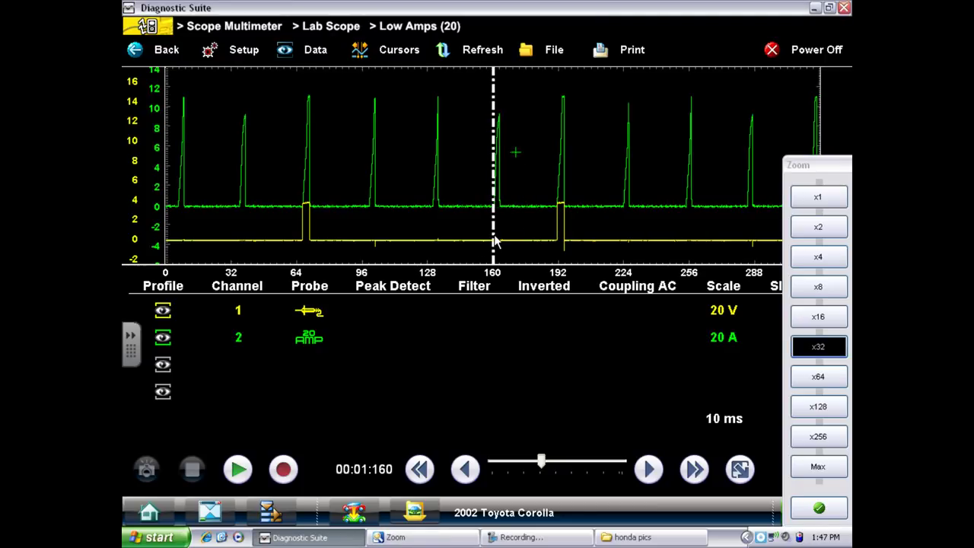
- Start recording, trigger on channel 1's rising edge, and set a 20 ms sweep
{"action": "left_click", "coordinate": [283, 470]}
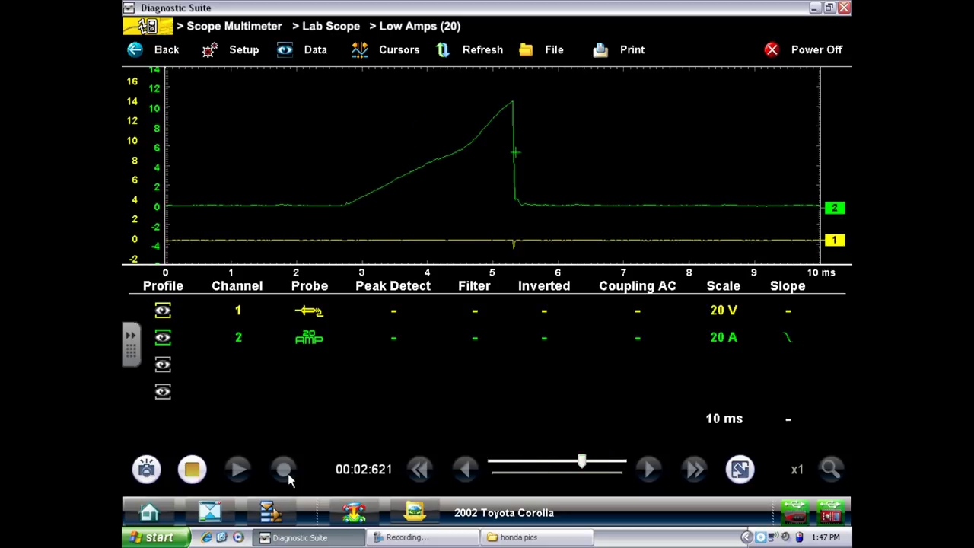
{"action": "left_click", "coordinate": [789, 312]}
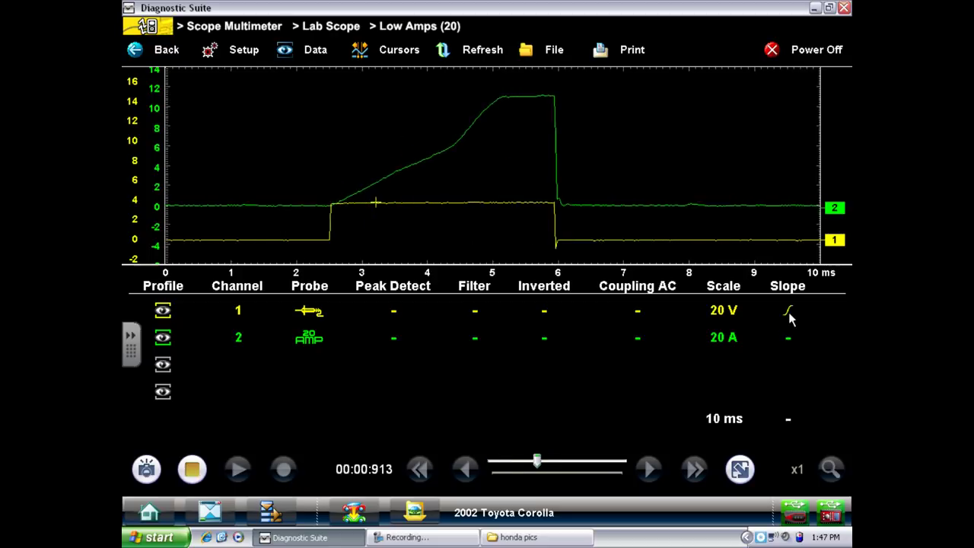
{"action": "left_click", "coordinate": [376, 227]}
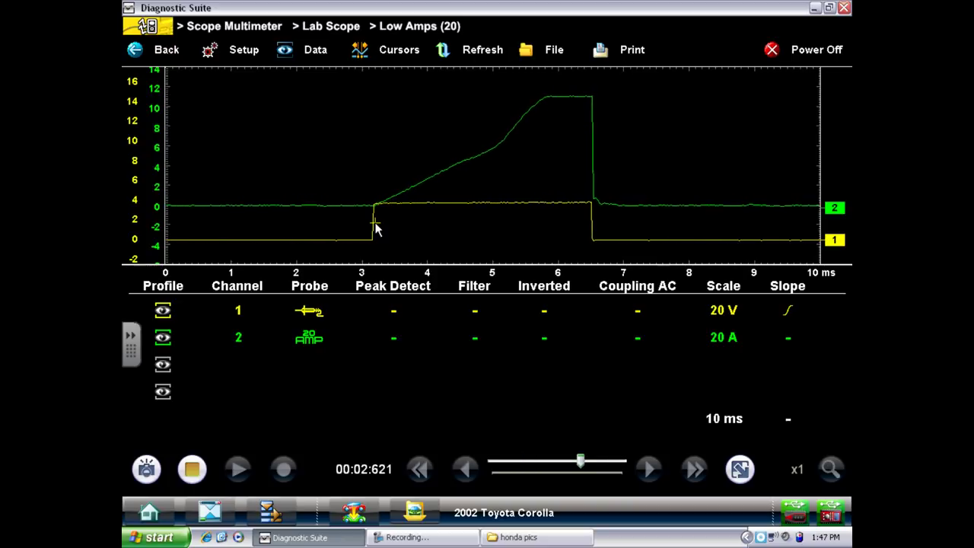
{"action": "left_click", "coordinate": [723, 420]}
{"action": "left_click", "coordinate": [446, 408]}
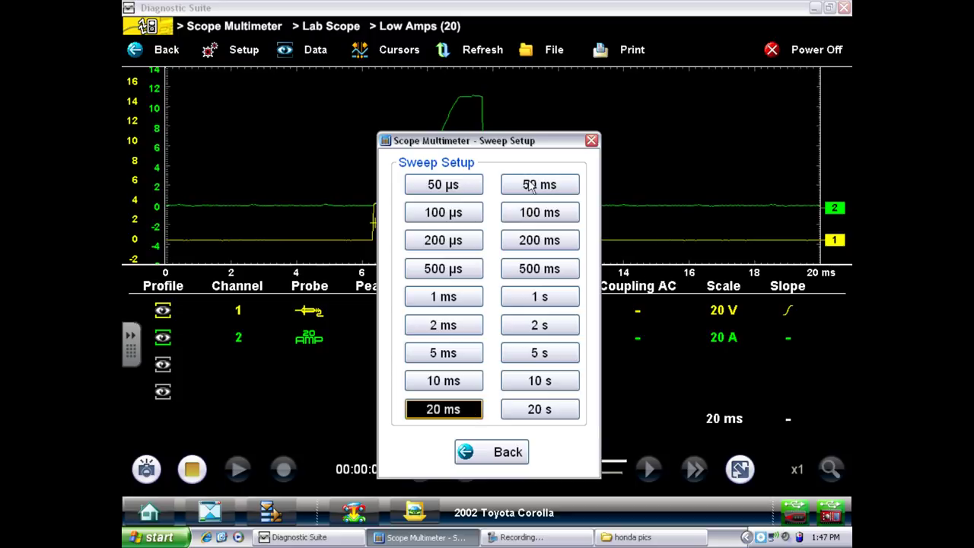
- Step the sweep through 50 ms and 100 ms to 200 ms, then close Sweep Setup
{"action": "left_click", "coordinate": [533, 185]}
{"action": "left_click", "coordinate": [542, 217]}
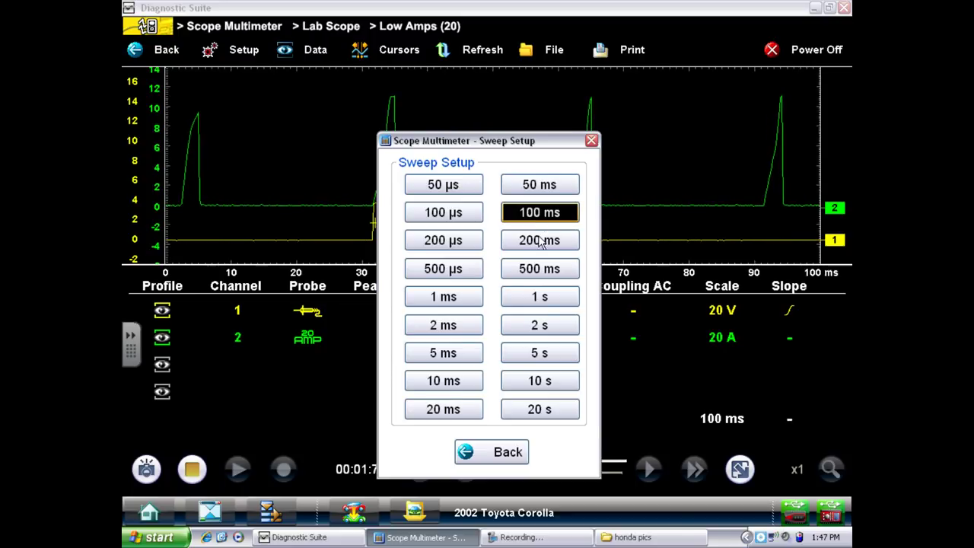
{"action": "left_click", "coordinate": [539, 242]}
{"action": "left_click", "coordinate": [512, 452]}
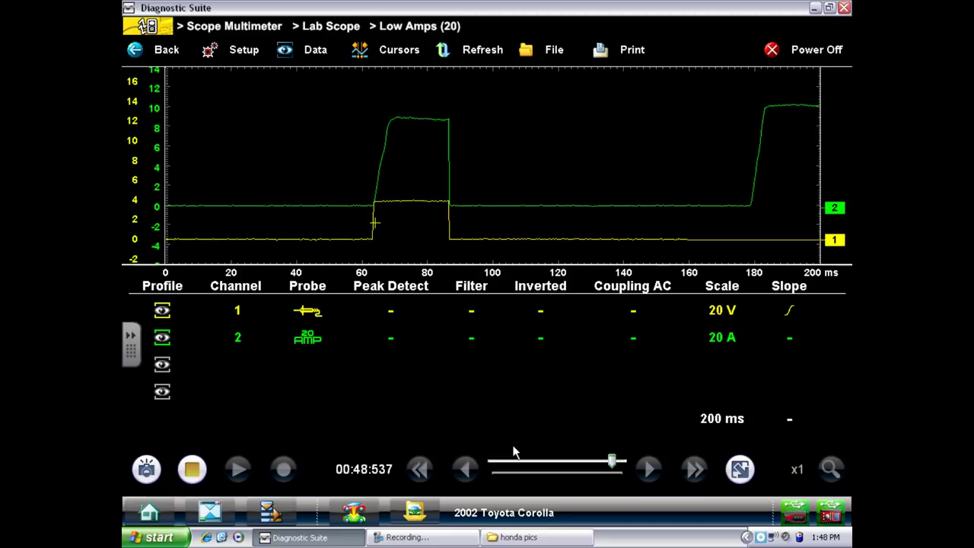
- Stop the capture, view the recorded coil ramps at x2 zoom, then start a new capture
{"action": "left_click", "coordinate": [199, 472]}
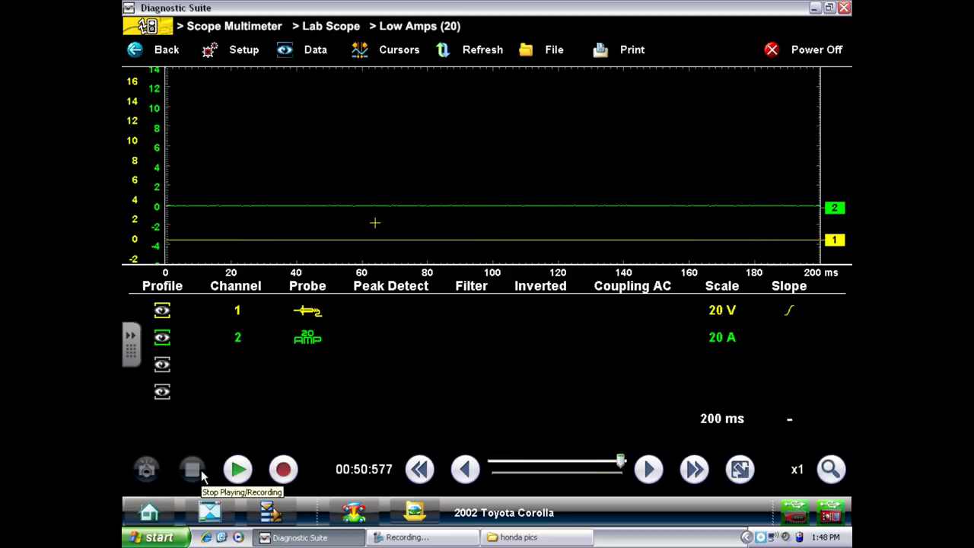
{"action": "left_click", "coordinate": [832, 469]}
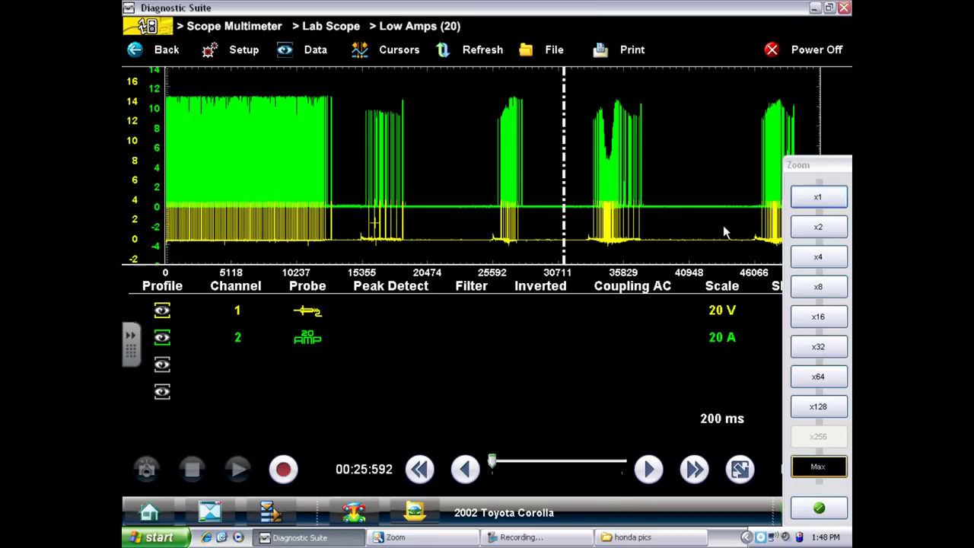
{"action": "left_click", "coordinate": [832, 198]}
{"action": "left_click", "coordinate": [831, 238]}
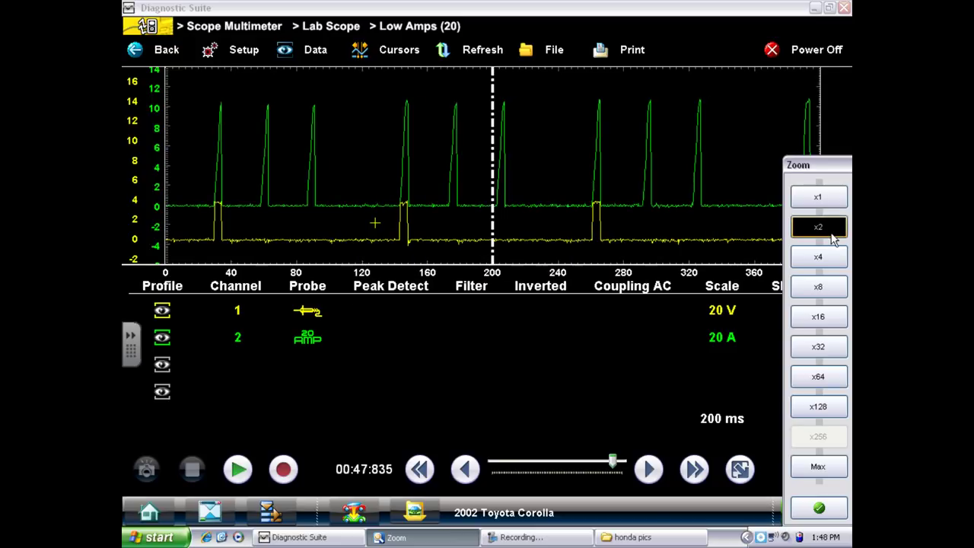
{"action": "left_click", "coordinate": [818, 512]}
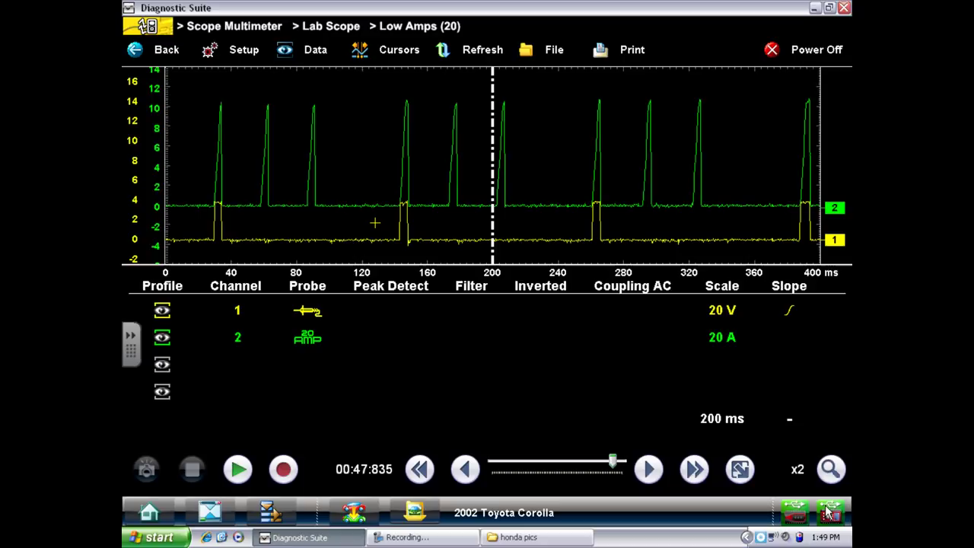
{"action": "left_click", "coordinate": [283, 470]}
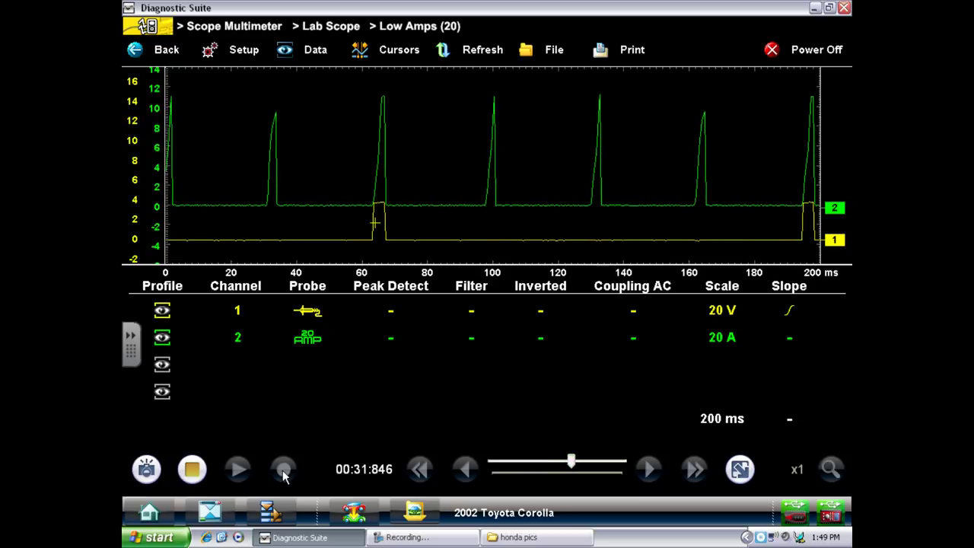
- Stop the capture and compare the recording at x2 and x1 zoom
{"action": "left_click", "coordinate": [194, 471]}
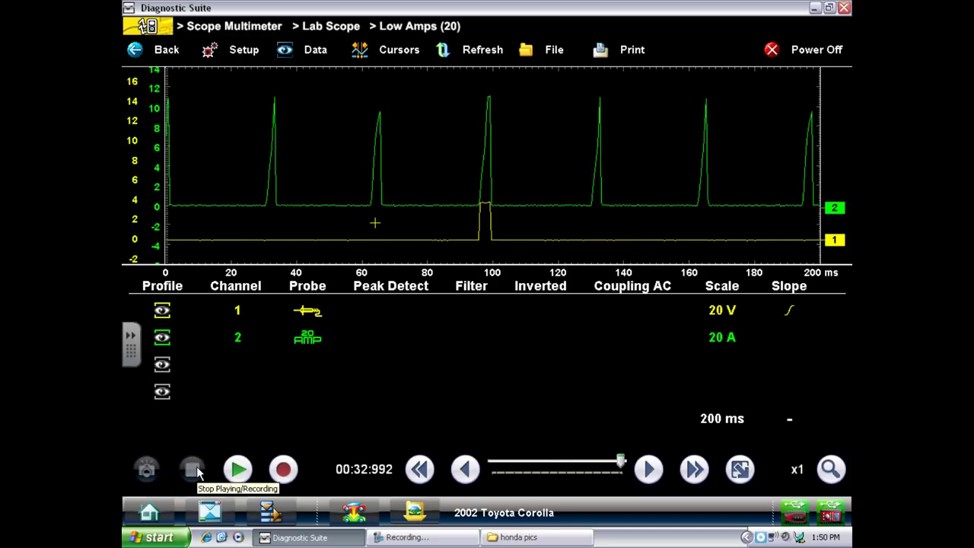
{"action": "left_click", "coordinate": [831, 469]}
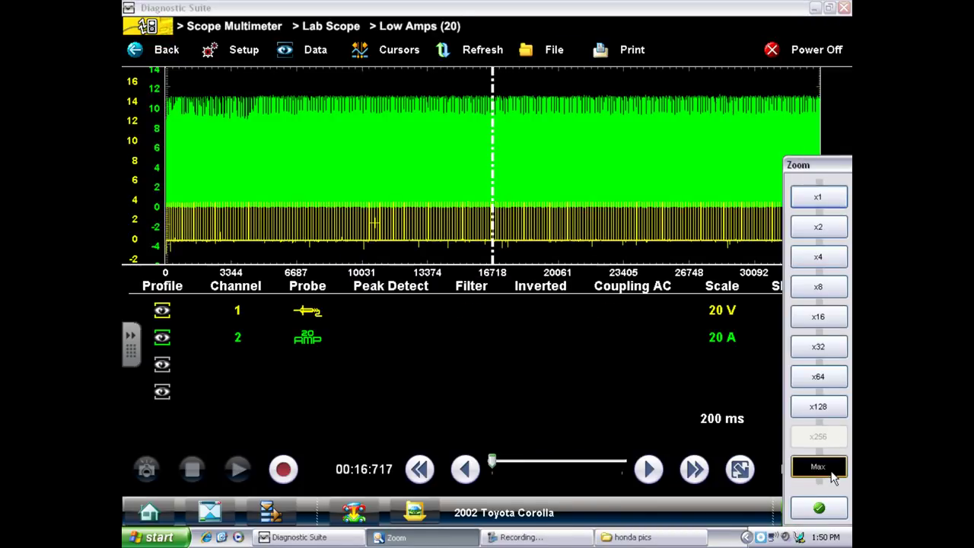
{"action": "left_click", "coordinate": [815, 229]}
{"action": "left_click", "coordinate": [813, 200]}
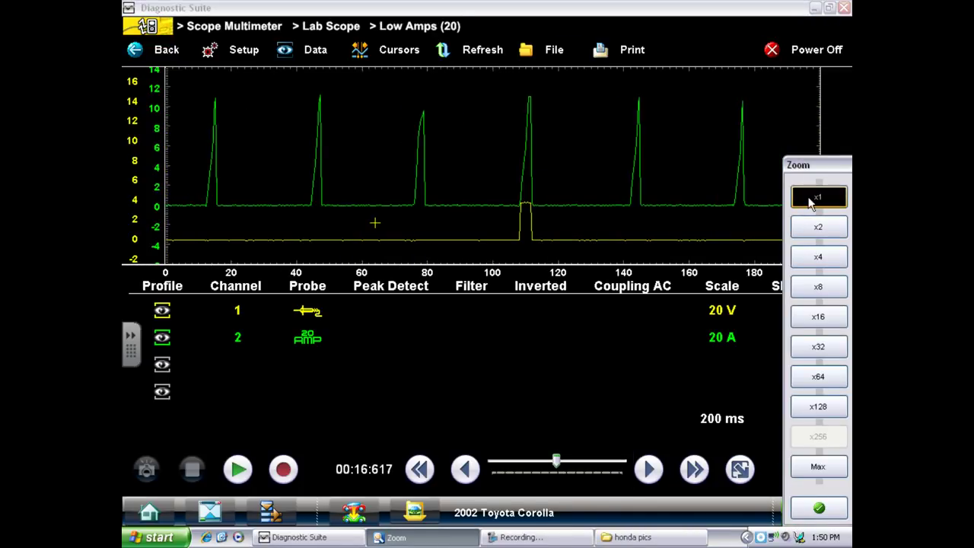
{"action": "left_click", "coordinate": [820, 509]}
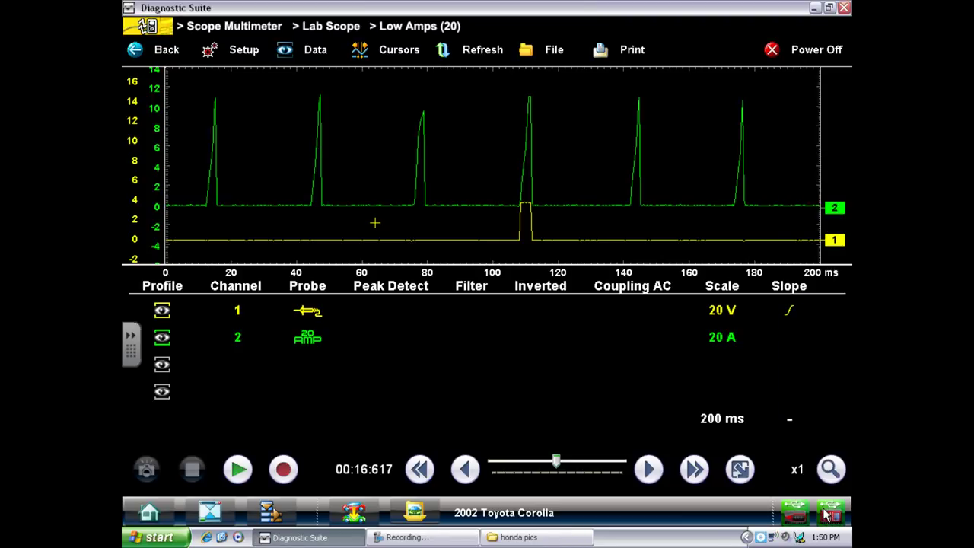
- Zoom to x2, place the time cursor near 177 ms, return to x1, and record anew
{"action": "left_click", "coordinate": [832, 469]}
{"action": "left_click", "coordinate": [819, 229]}
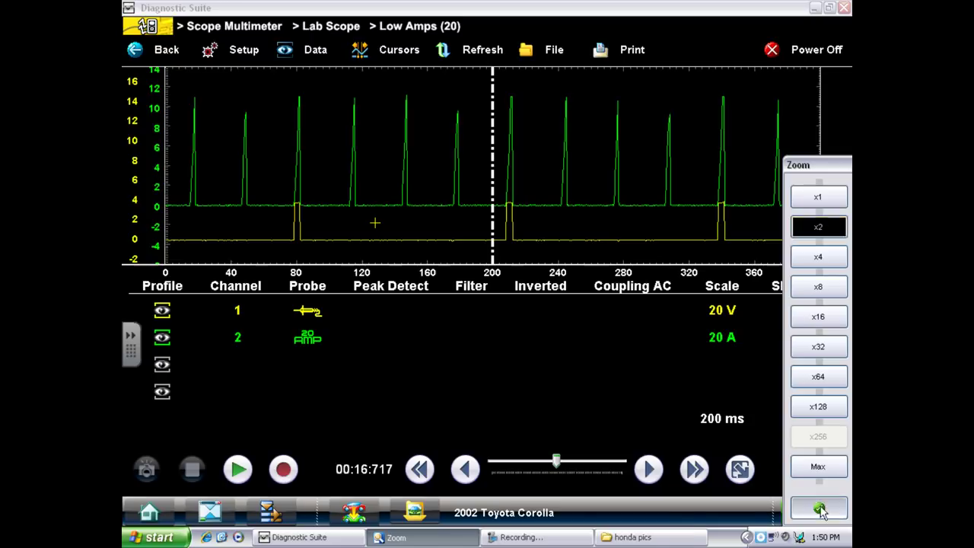
{"action": "left_click", "coordinate": [821, 509]}
{"action": "left_click_drag", "start_coordinate": [496, 226], "coordinate": [457, 230]}
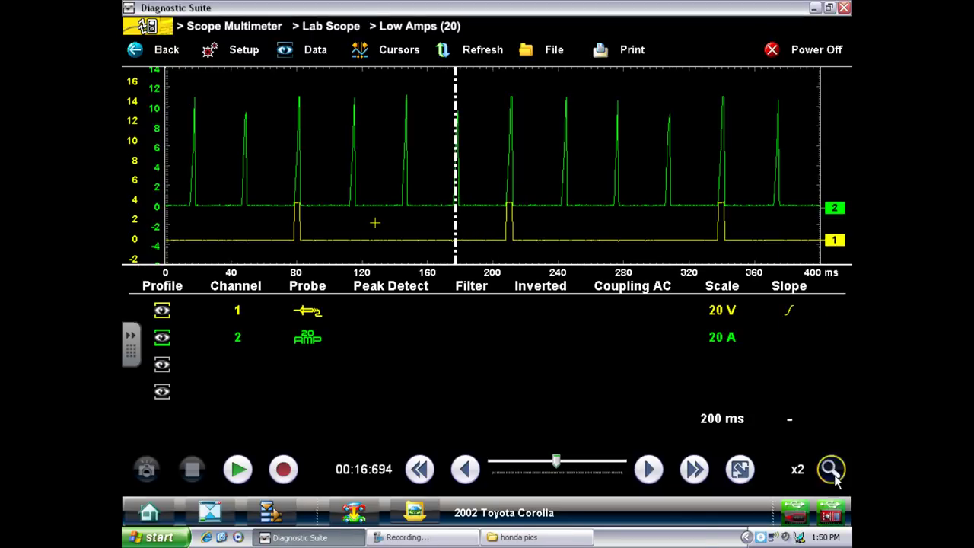
{"action": "left_click", "coordinate": [831, 469]}
{"action": "left_click", "coordinate": [819, 200]}
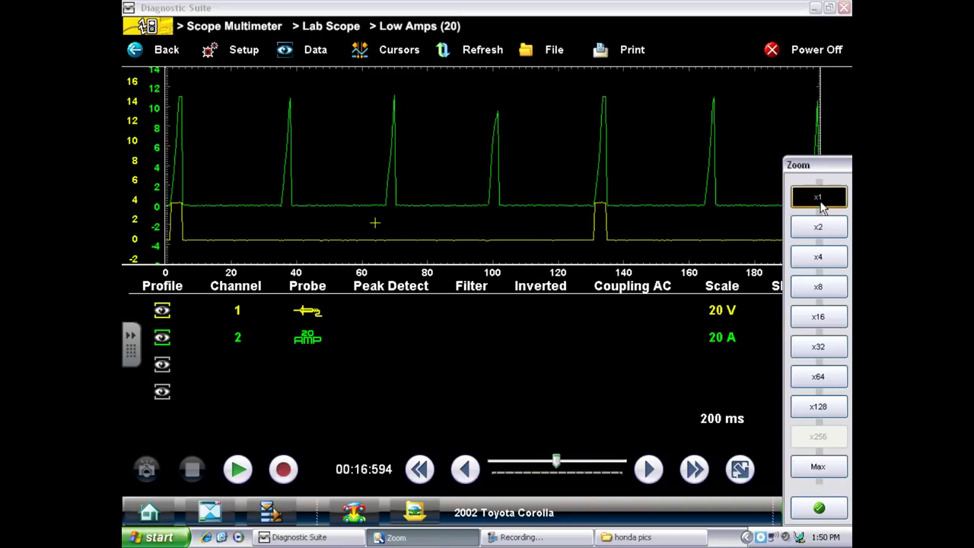
{"action": "left_click", "coordinate": [283, 469]}
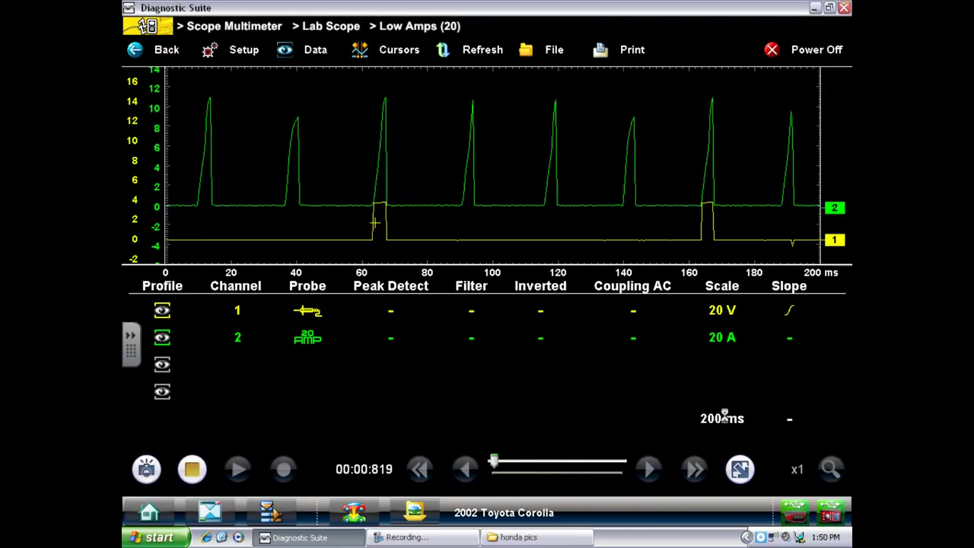
- Shorten the sweep to 10 ms, stop recording, and bring up the zoom options
{"action": "left_click", "coordinate": [725, 420]}
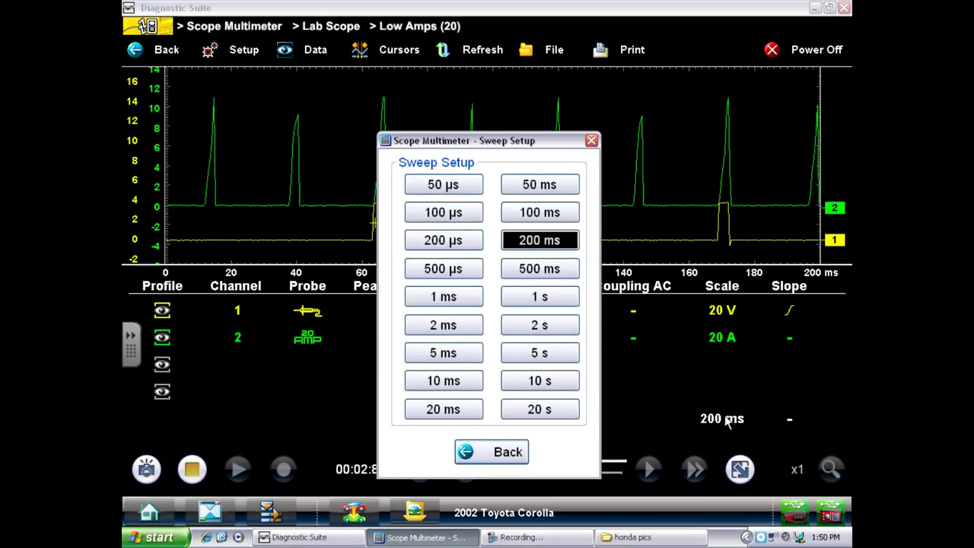
{"action": "left_click", "coordinate": [541, 190]}
{"action": "left_click", "coordinate": [456, 411]}
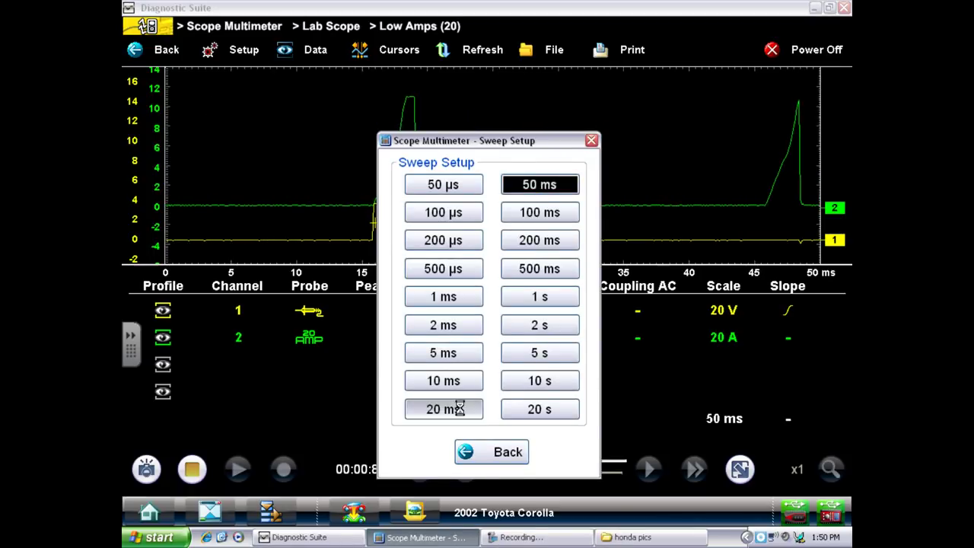
{"action": "left_click", "coordinate": [459, 381]}
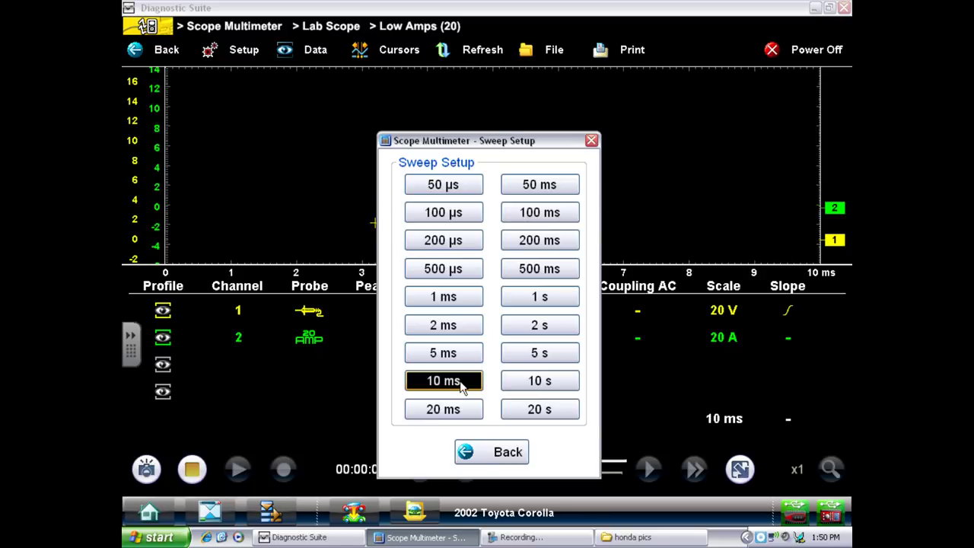
{"action": "left_click", "coordinate": [491, 454]}
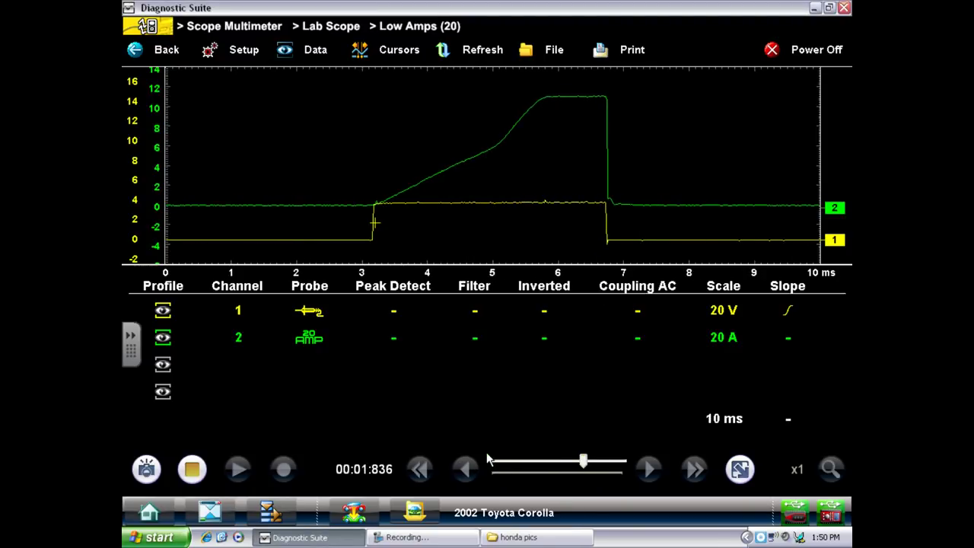
{"action": "left_click", "coordinate": [193, 471]}
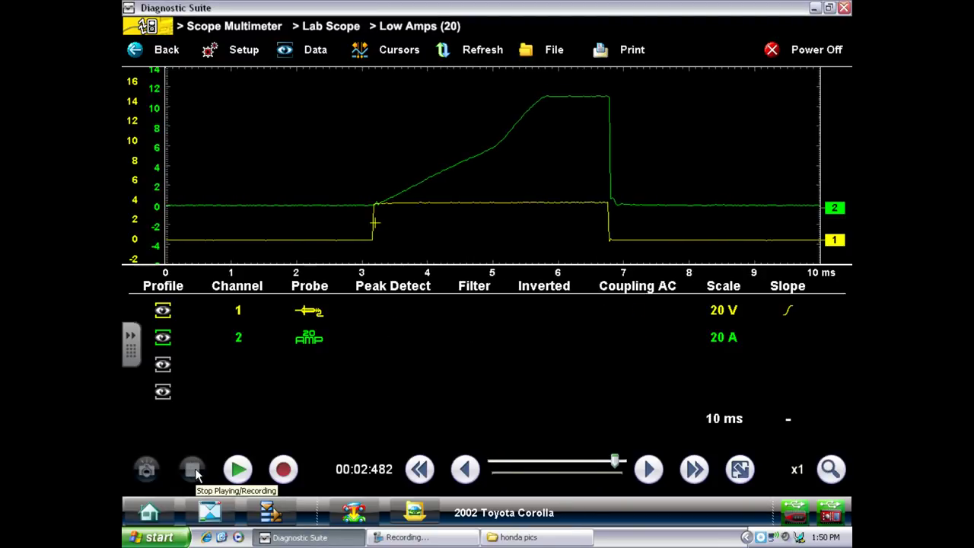
{"action": "left_click", "coordinate": [831, 468]}
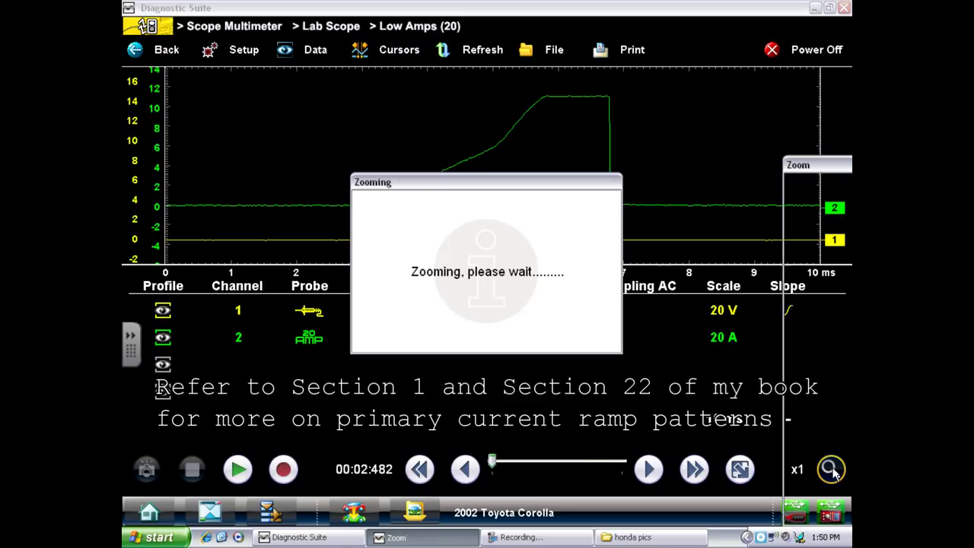
- Zoom between several pulses and a single ramp, marking an earlier current ramp to zoom into
{"action": "left_click", "coordinate": [817, 202]}
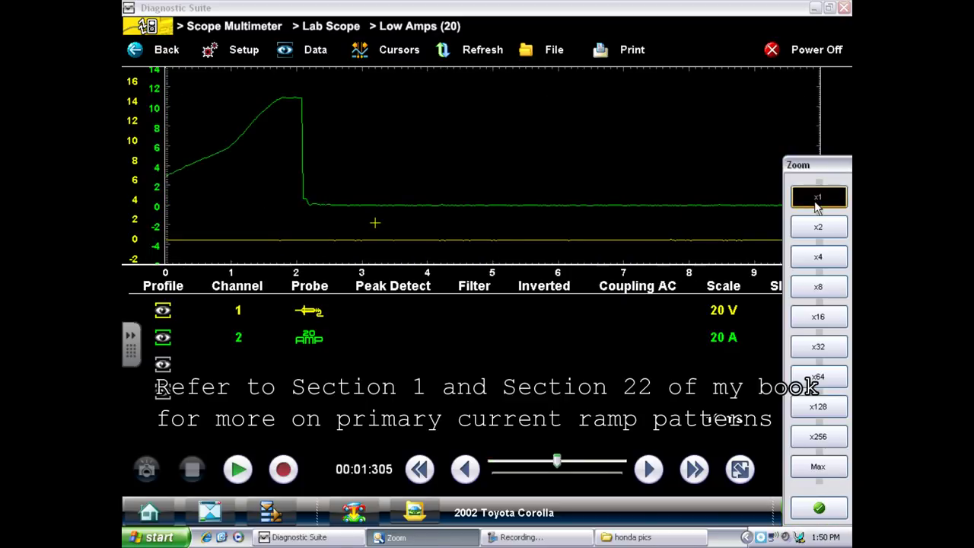
{"action": "left_click", "coordinate": [818, 229]}
{"action": "left_click", "coordinate": [828, 321]}
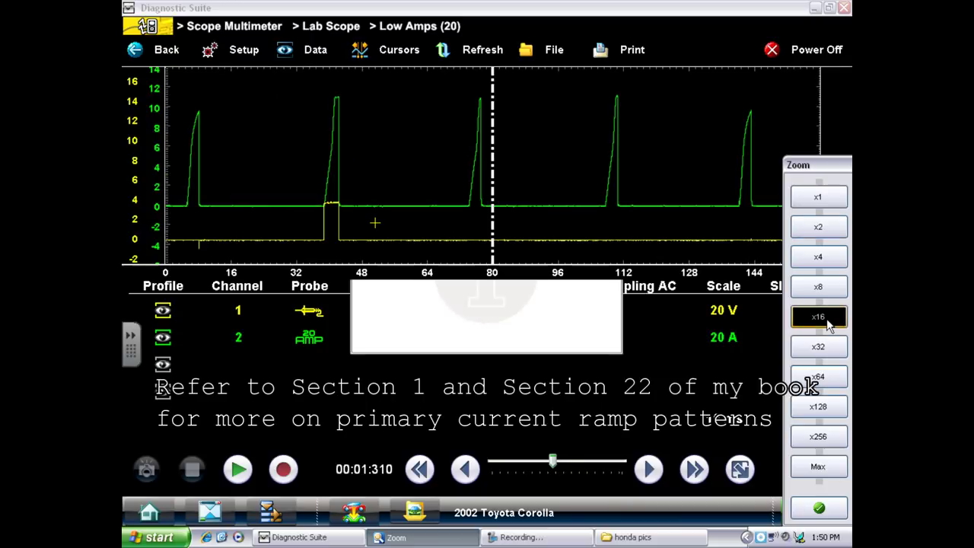
{"action": "left_click", "coordinate": [475, 233]}
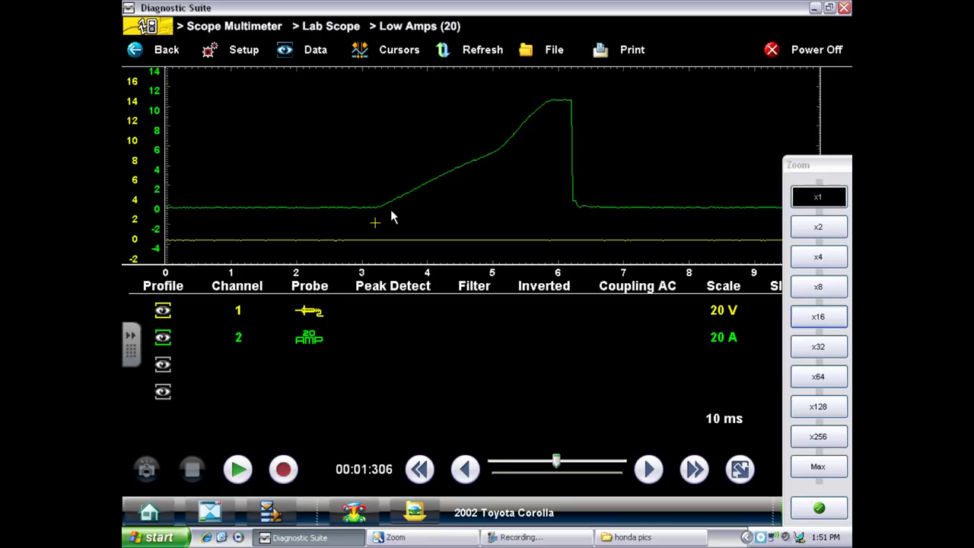
{"action": "left_click", "coordinate": [818, 286]}
{"action": "left_click", "coordinate": [818, 316]}
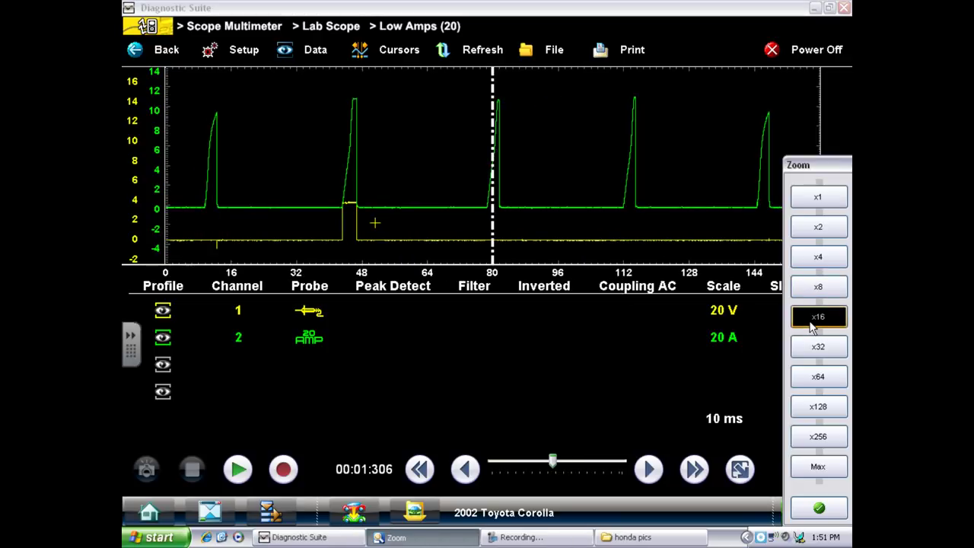
{"action": "left_click", "coordinate": [819, 348]}
{"action": "left_click_drag", "start_coordinate": [493, 228], "coordinate": [420, 238]}
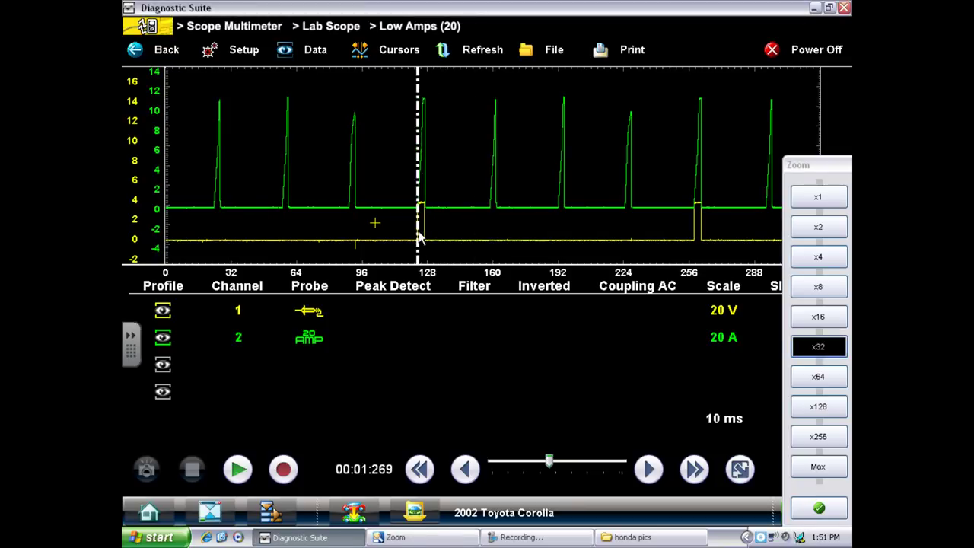
{"action": "left_click", "coordinate": [818, 228]}
{"action": "left_click", "coordinate": [816, 202]}
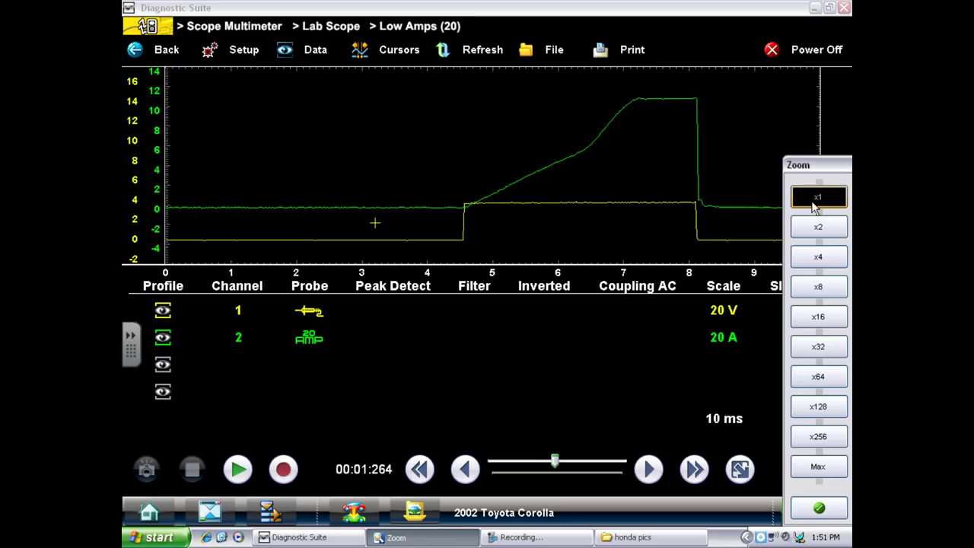
- Step the recording forward seven frames, then back one to show the pulse
{"action": "left_click", "coordinate": [695, 469]}
{"action": "left_click", "coordinate": [694, 469]}
{"action": "left_click", "coordinate": [694, 469]}
{"action": "left_click", "coordinate": [694, 469]}
{"action": "left_click", "coordinate": [694, 469]}
{"action": "left_click", "coordinate": [694, 469]}
{"action": "left_click", "coordinate": [694, 469]}
{"action": "left_click", "coordinate": [694, 469]}
{"action": "left_click", "coordinate": [695, 469]}
{"action": "left_click", "coordinate": [694, 469]}
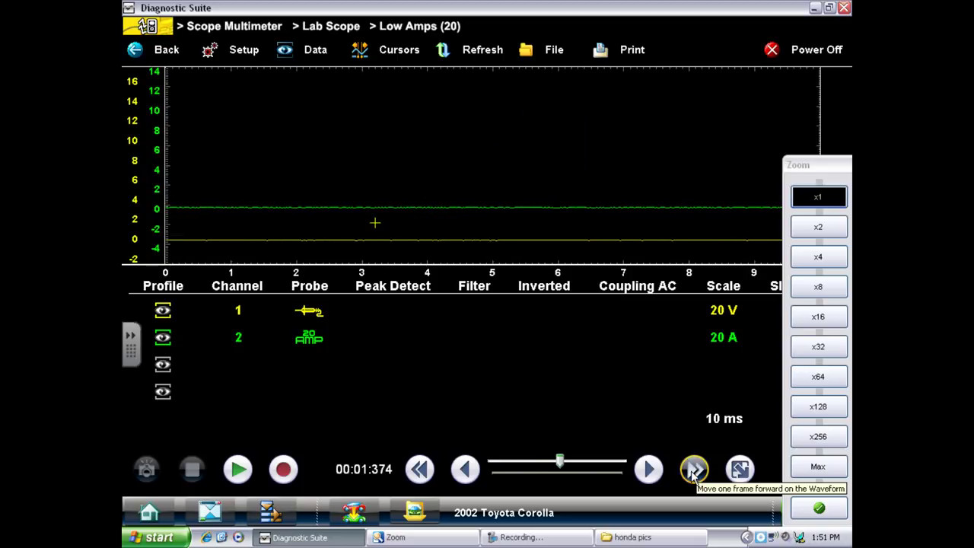
{"action": "left_click", "coordinate": [421, 469]}
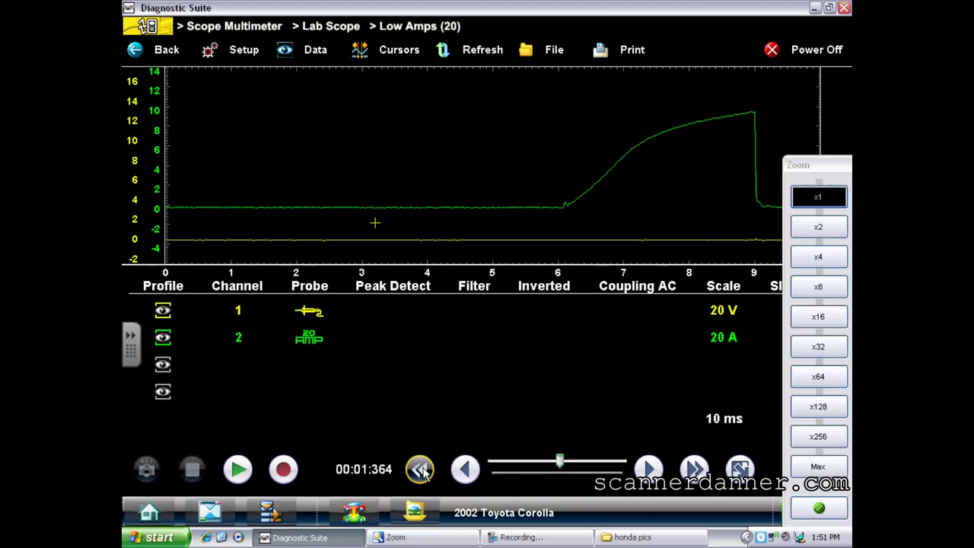
- Zoom out to several ramps, move the time marker earlier, and zoom back in
{"action": "left_click", "coordinate": [819, 317]}
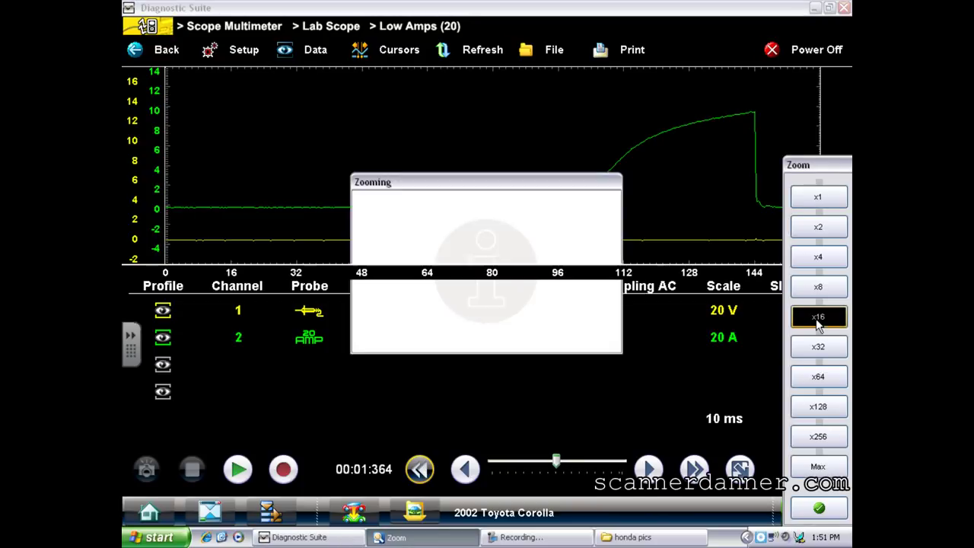
{"action": "left_click", "coordinate": [816, 348]}
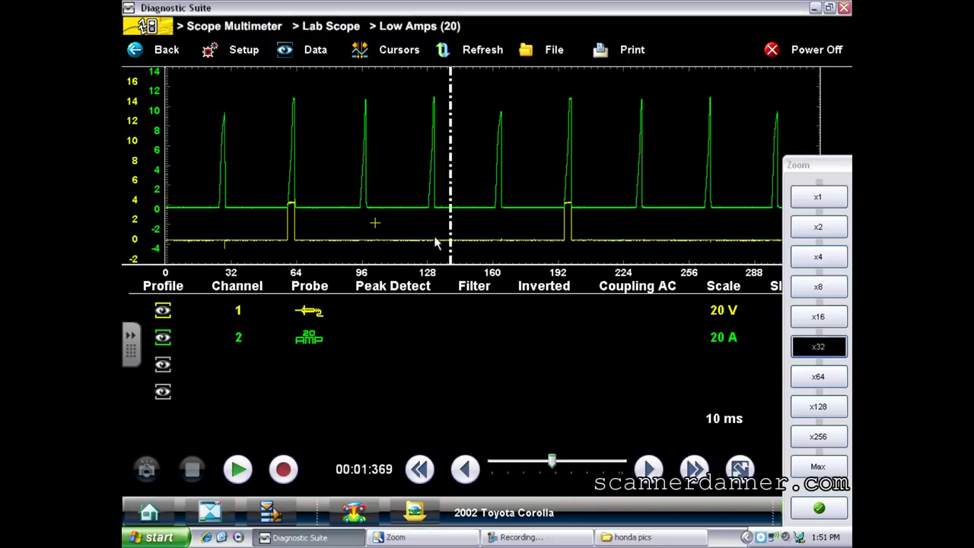
{"action": "left_click", "coordinate": [817, 198]}
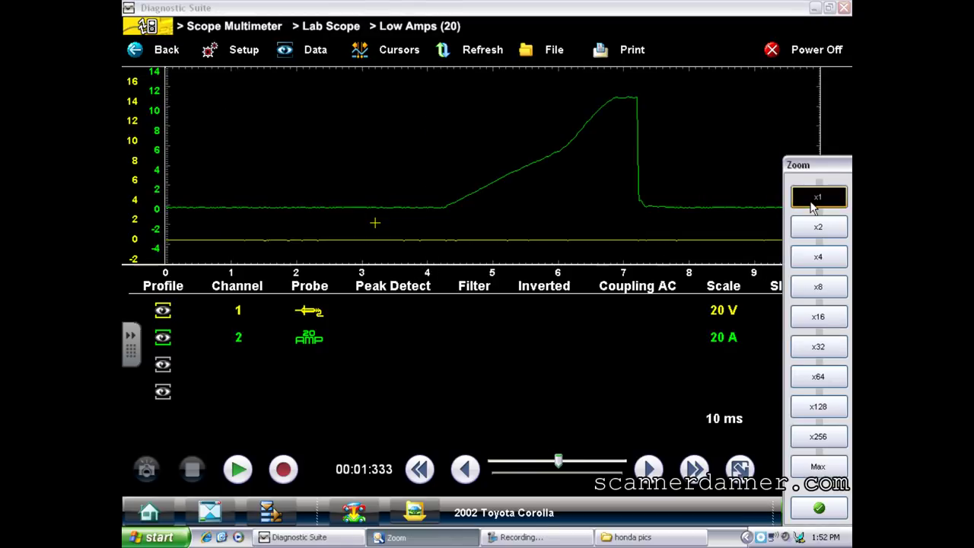
{"action": "left_click", "coordinate": [819, 318]}
{"action": "left_click_drag", "start_coordinate": [391, 248], "coordinate": [361, 247]}
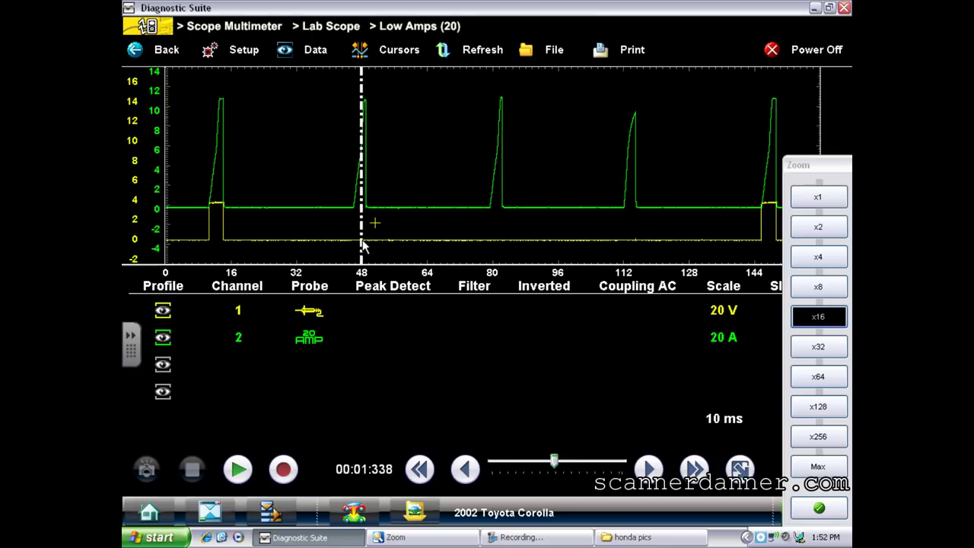
{"action": "left_click", "coordinate": [816, 205]}
- Mark the ramp lacking a control pulse and zoom in on the rounded current ramp
{"action": "left_click", "coordinate": [819, 318]}
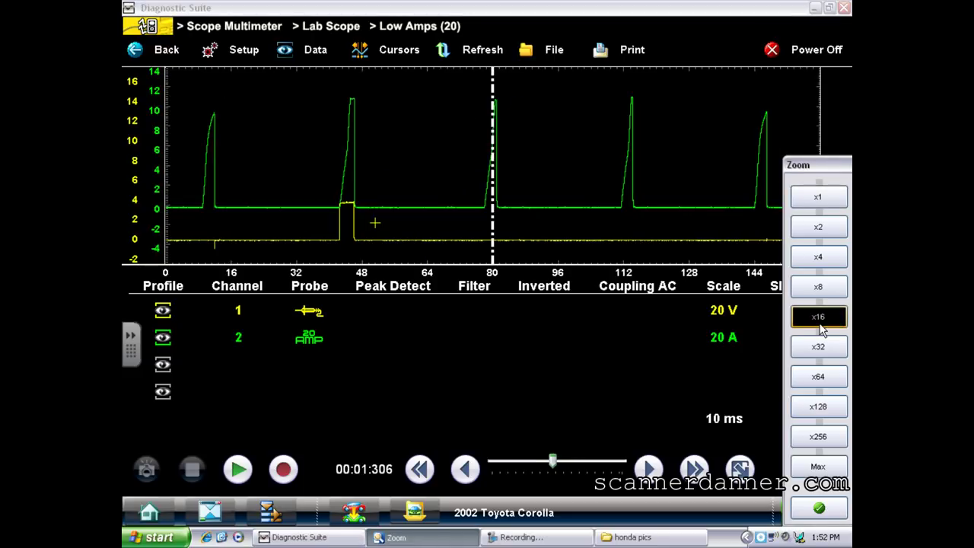
{"action": "left_click_drag", "start_coordinate": [358, 240], "coordinate": [346, 244]}
{"action": "left_click", "coordinate": [815, 203]}
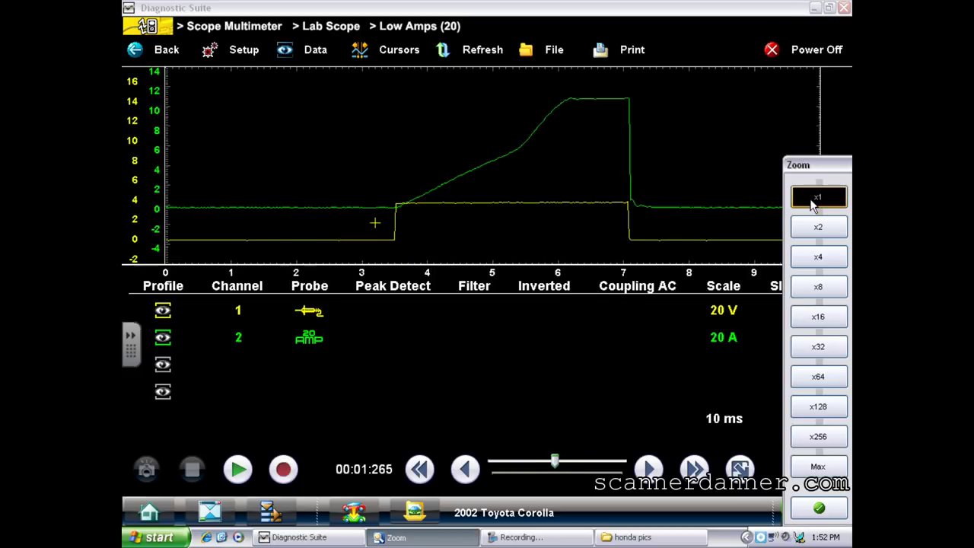
{"action": "left_click", "coordinate": [819, 317]}
{"action": "left_click_drag", "start_coordinate": [455, 253], "coordinate": [354, 250]}
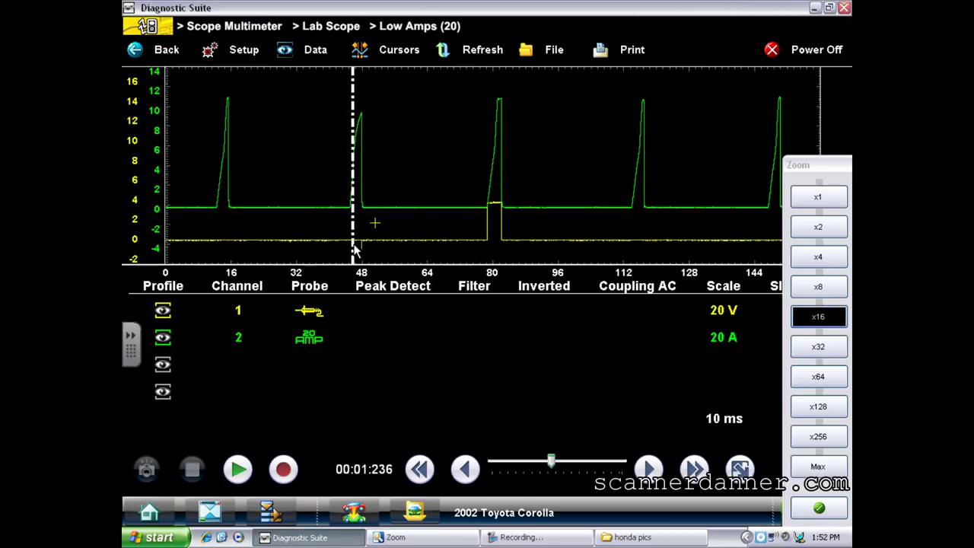
{"action": "left_click", "coordinate": [813, 200]}
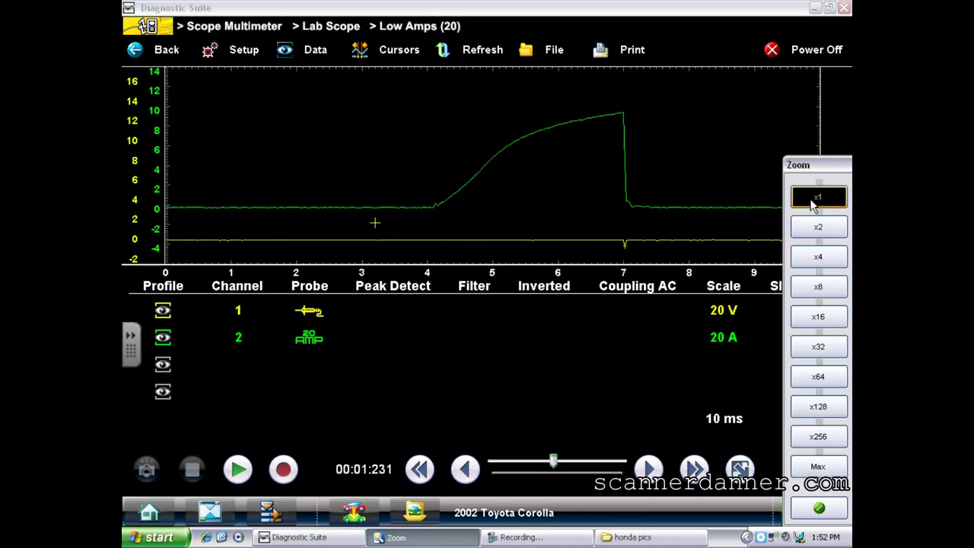